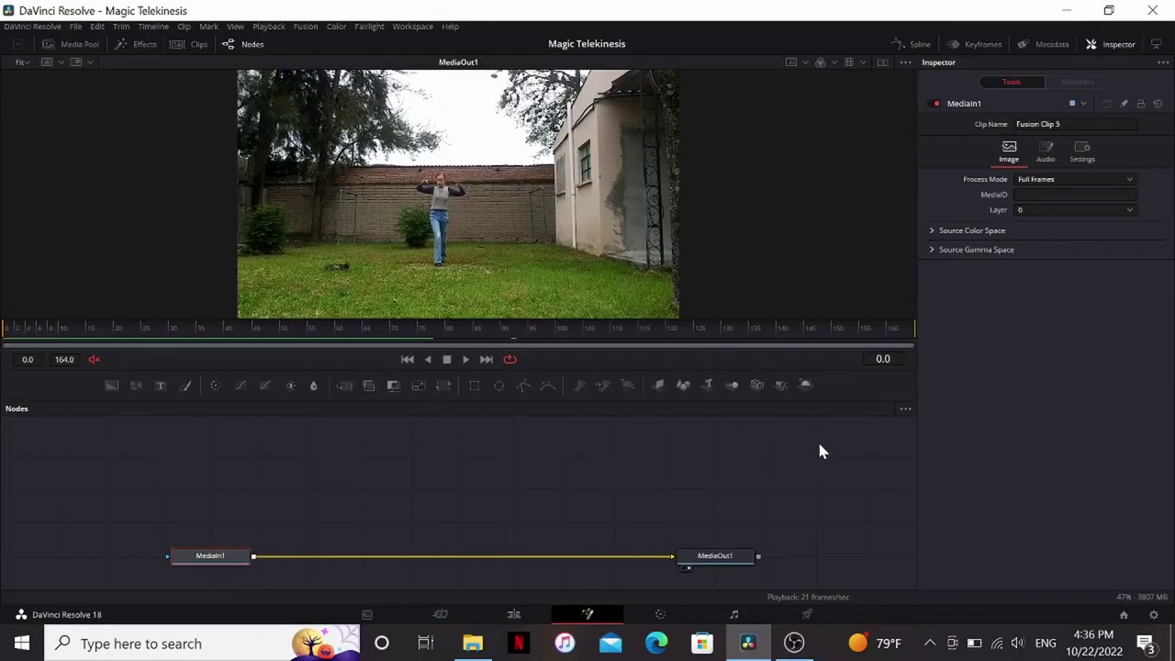
Add a Shape3D node, view it on its own, and change its shape to a cube
drag(681, 386, 422, 465)
key(1)
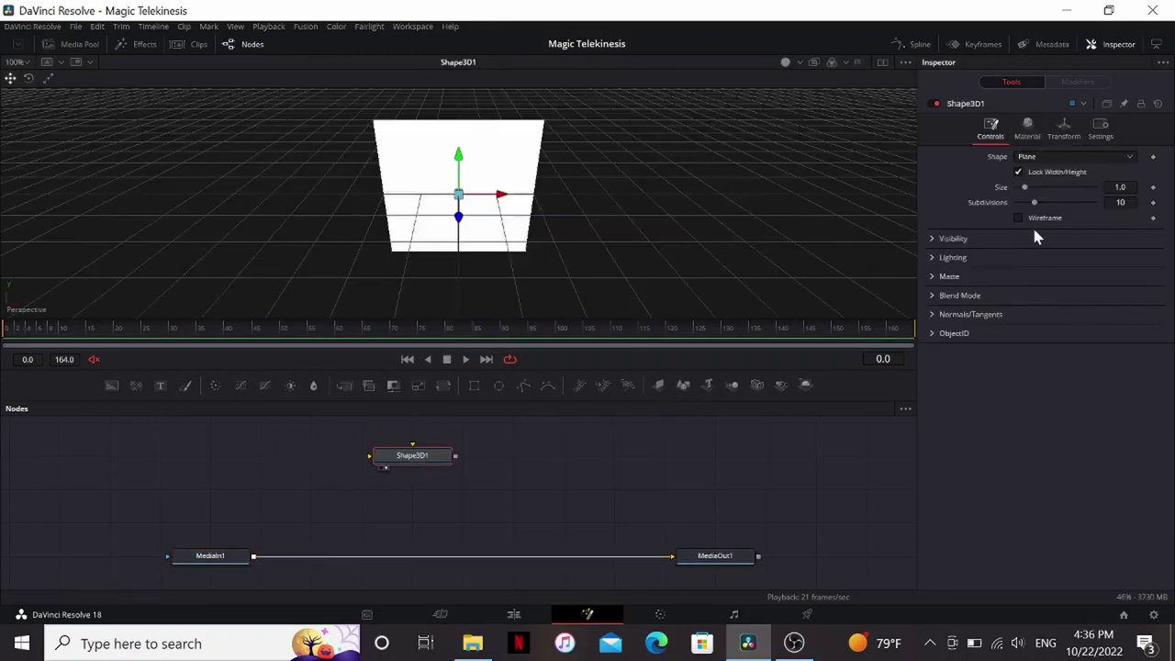
click(1065, 157)
click(1049, 190)
drag(573, 266, 665, 264)
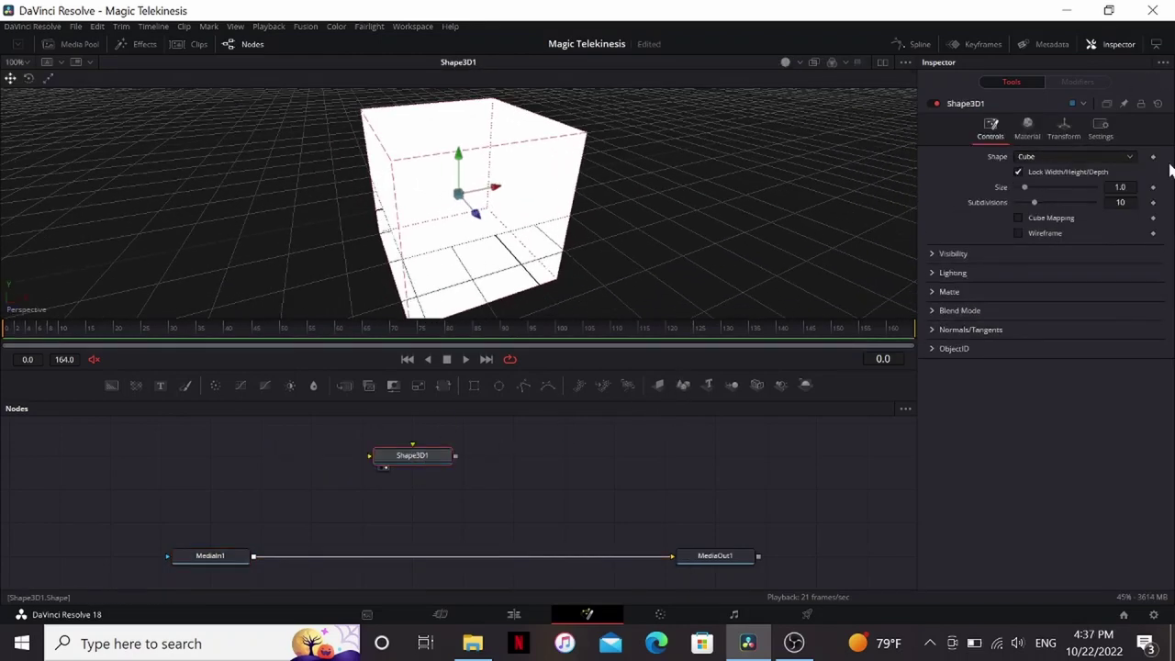
Unlock the cube's proportions and give it a brick shape with height 0.2 and depth 0.5
click(1019, 173)
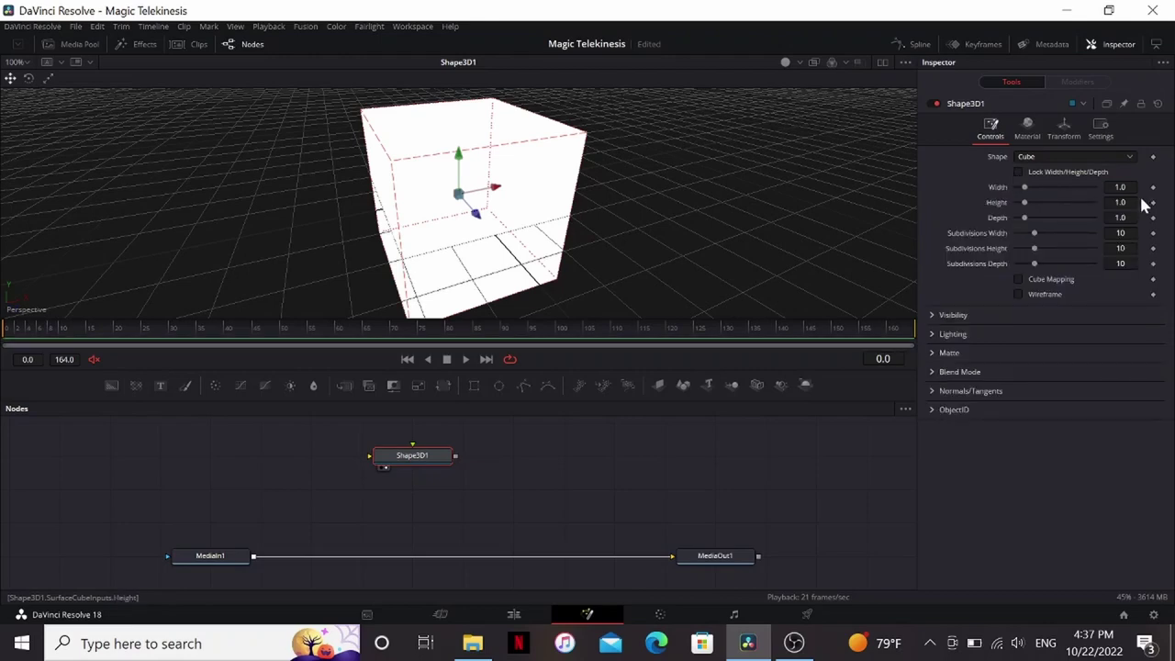
text(.2)
key(Tab)
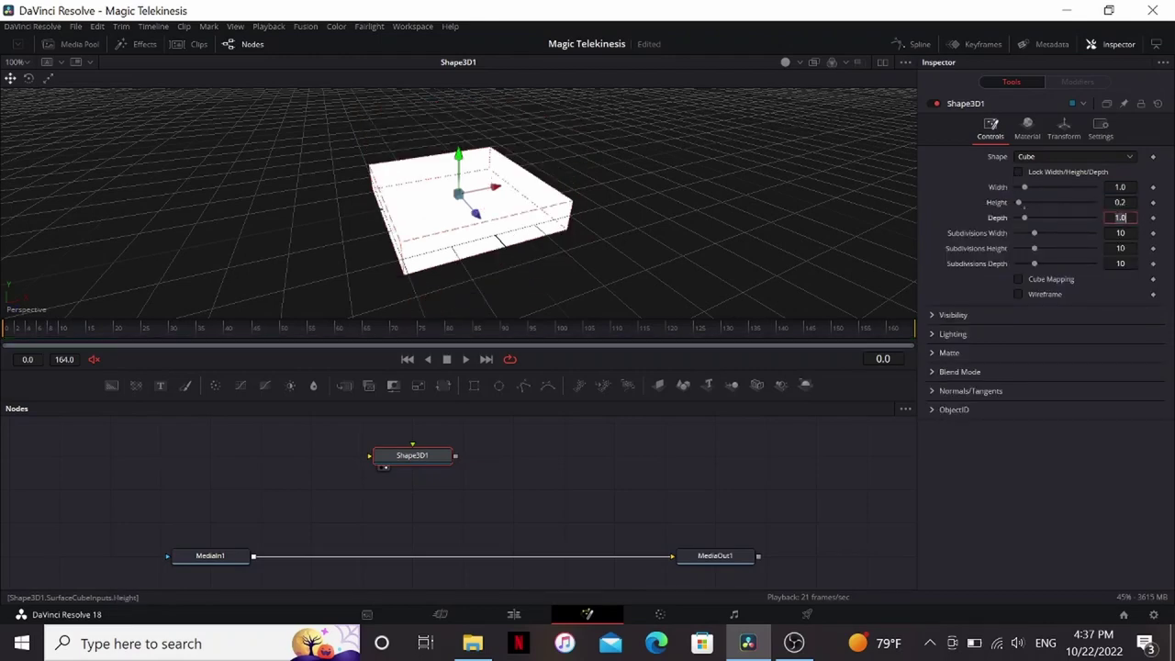
text(.5)
key(Return)
drag(540, 283, 640, 241)
Bring Brick.jpeg from the media pool into the node graph and connect it to Shape3D1 as the brick's texture
click(74, 44)
drag(186, 320, 210, 456)
click(882, 62)
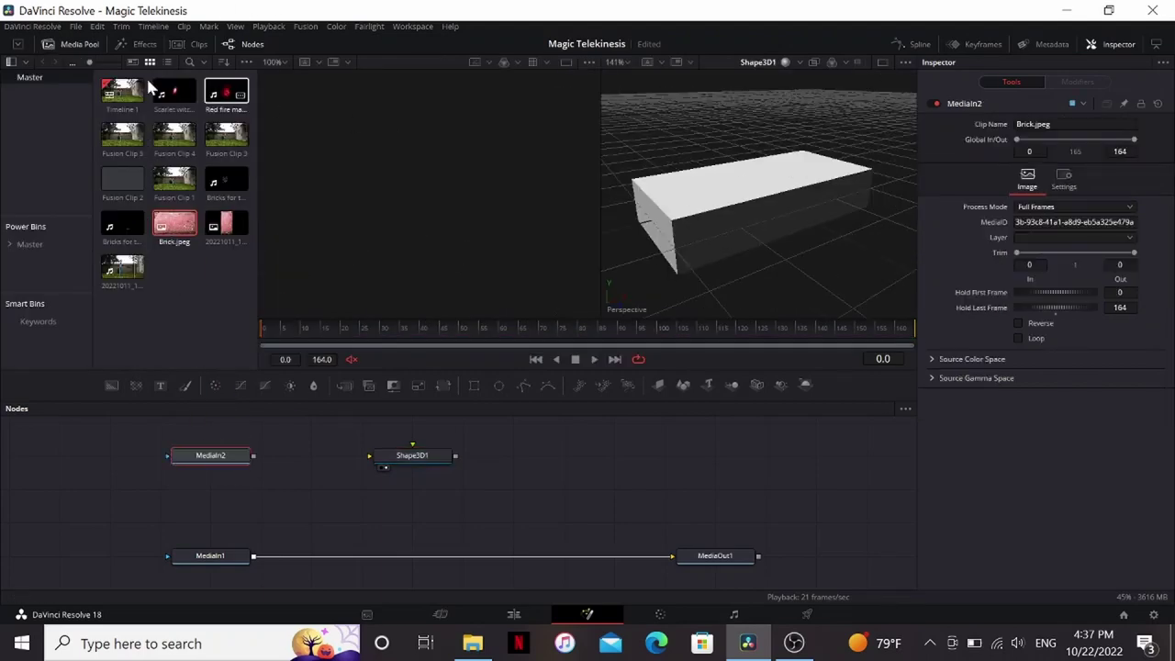
click(74, 44)
key(1)
drag(253, 455, 370, 455)
drag(494, 288, 476, 312)
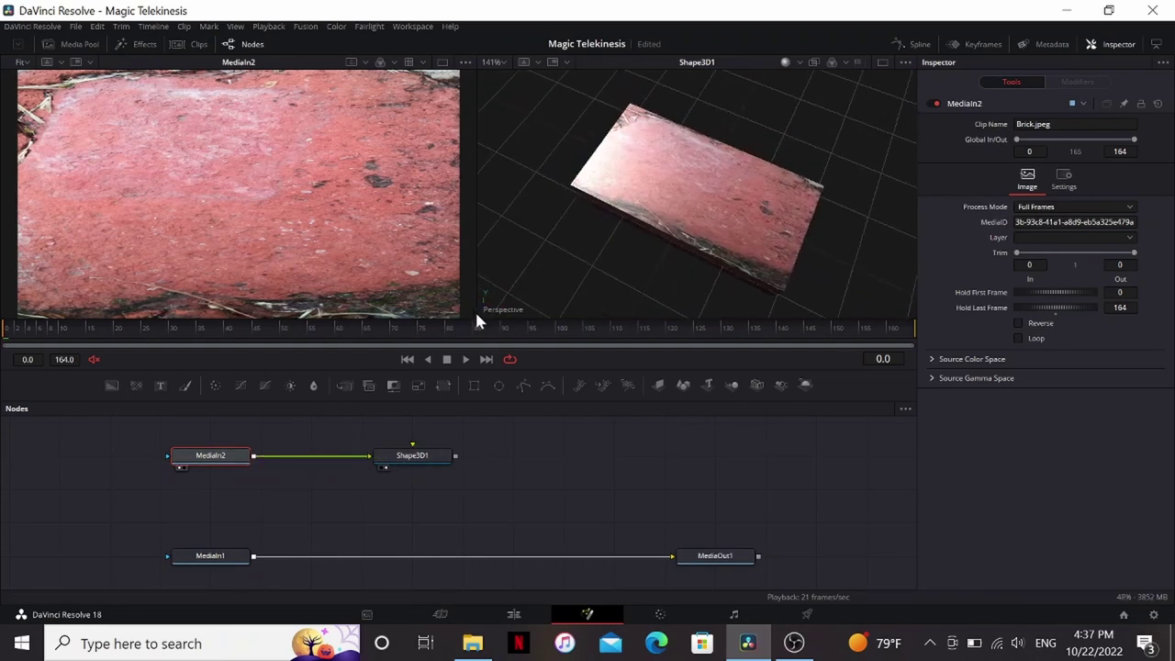
Reduce the brick's specular intensity to the minimum and set its width, height and depth subdivisions to 1
click(448, 456)
click(1027, 129)
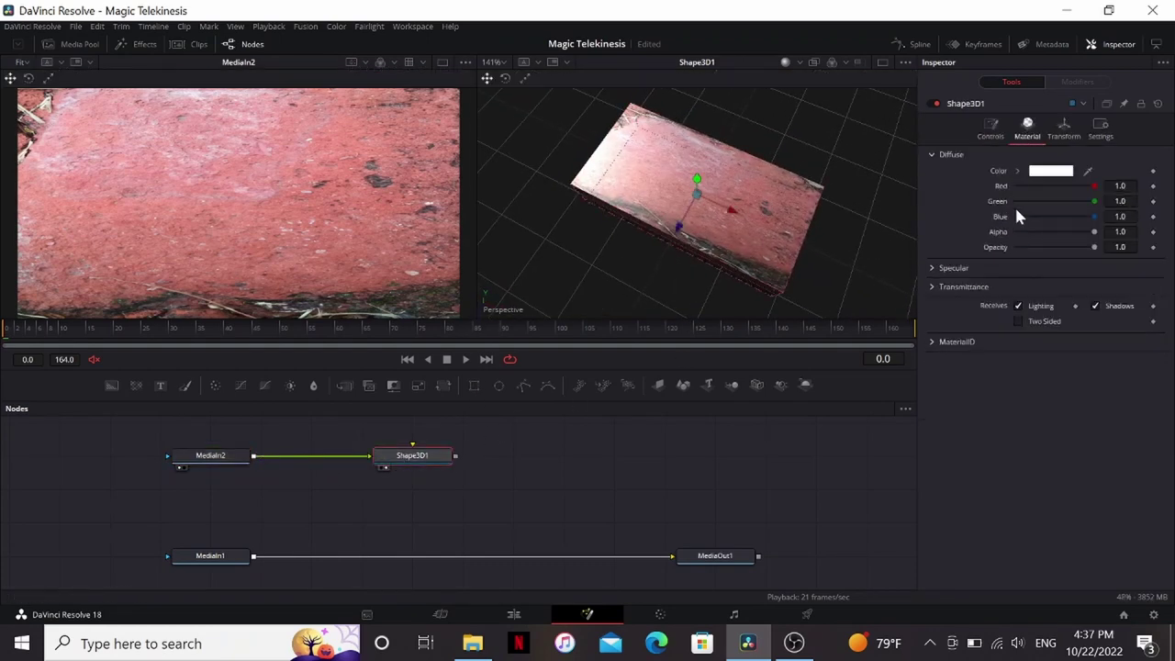
click(933, 268)
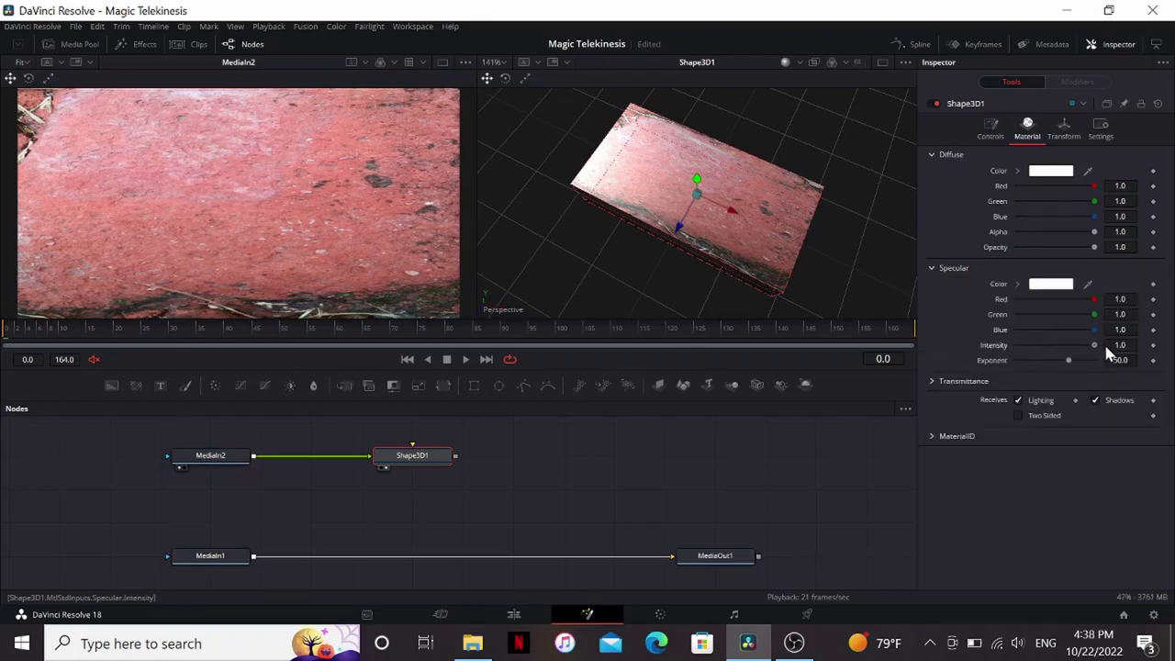
drag(1106, 347, 996, 367)
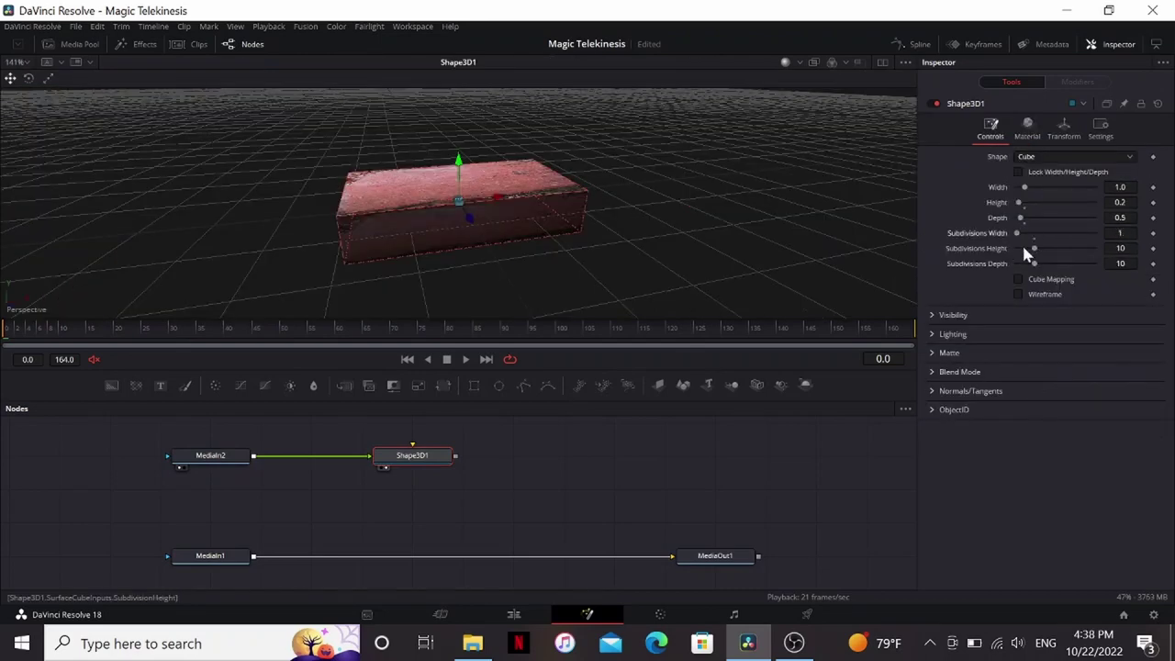
drag(1036, 249, 997, 266)
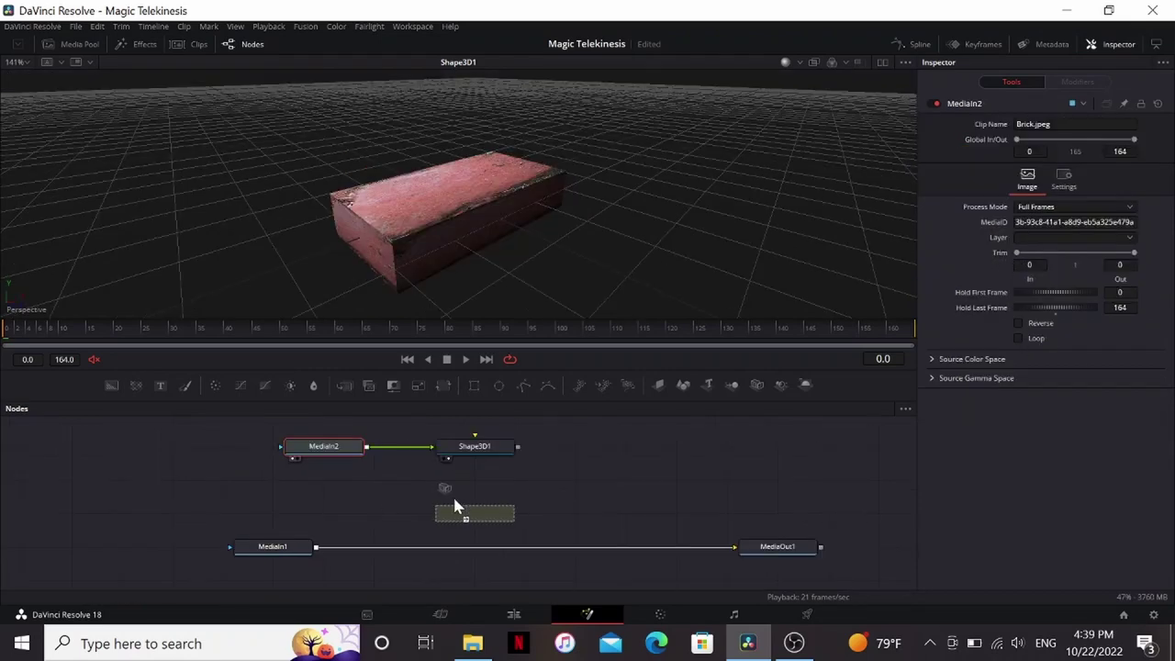
Add a Camera3D node, feed it the MediaIn1 footage, and adjust the camera's position in the 3D scene
drag(451, 493, 456, 491)
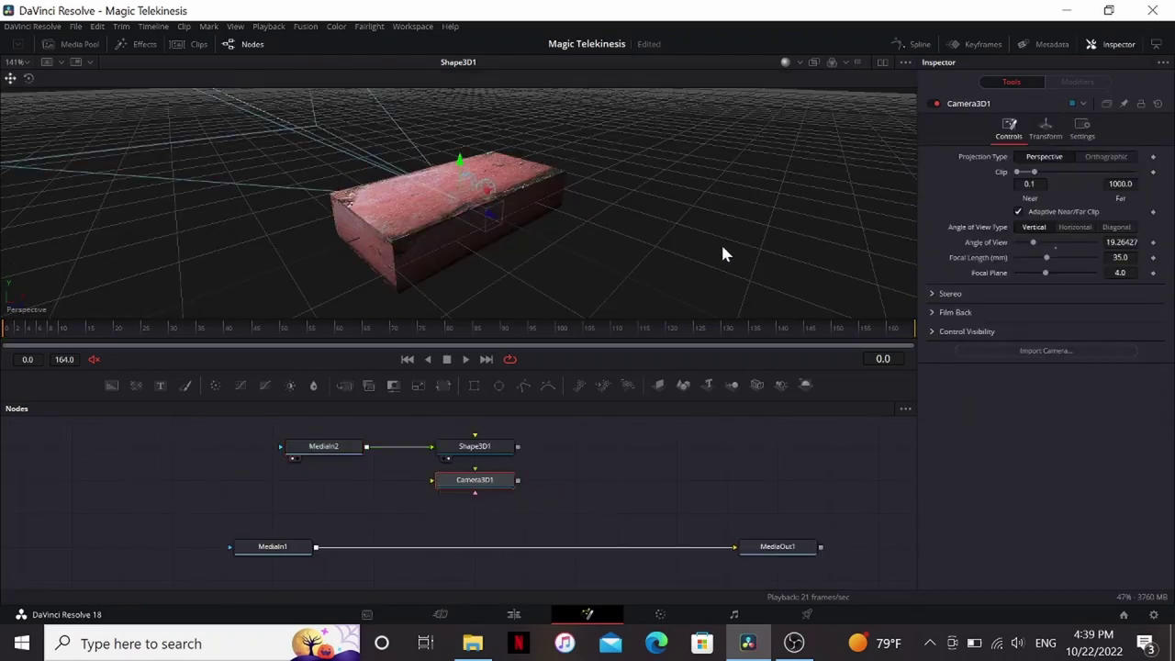
drag(316, 546, 459, 480)
scroll(767, 263, down, 3)
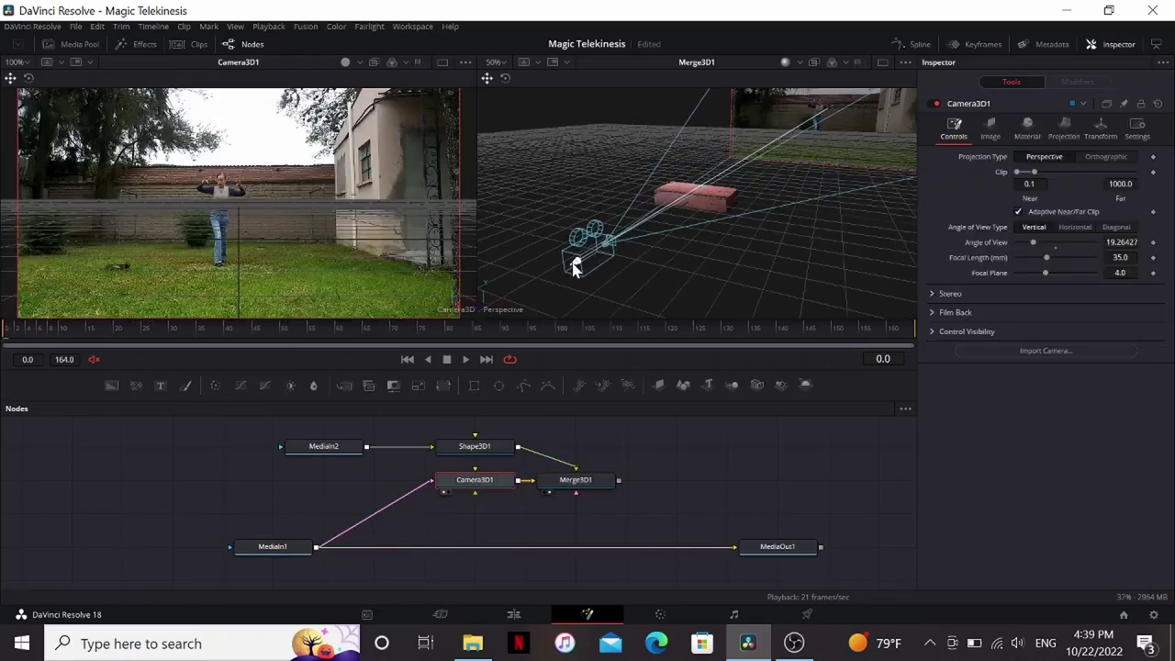
drag(574, 263, 559, 275)
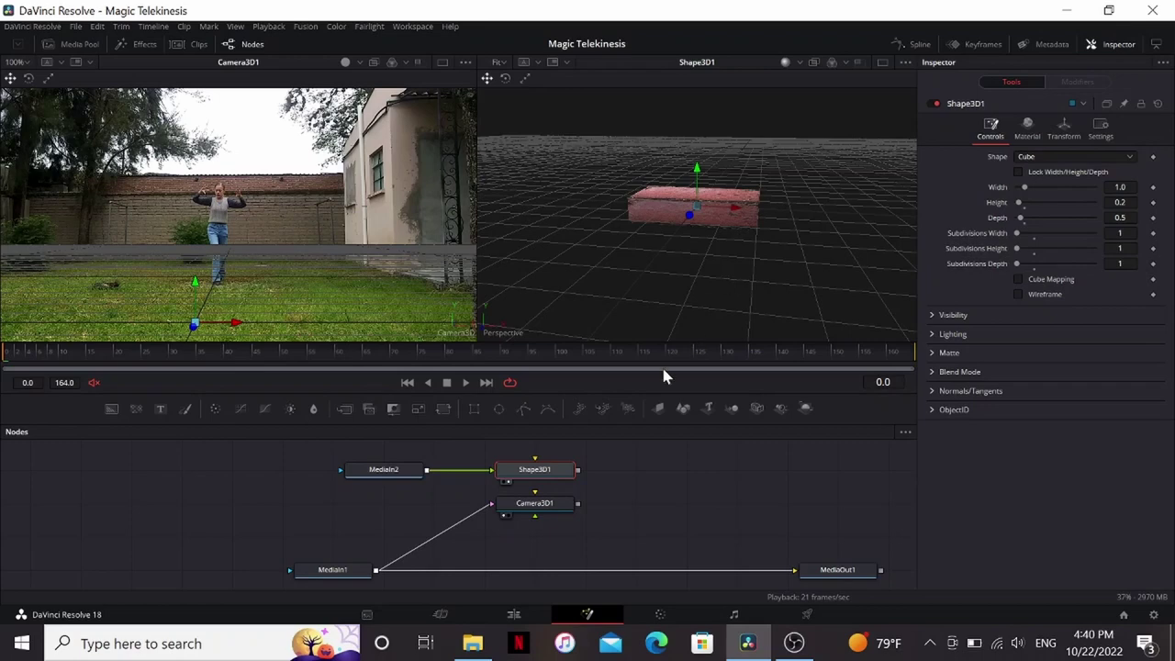
Add a pEmitter in an empty area of the node graph and connect it to a new pRender node
drag(579, 407, 40, 502)
drag(262, 502, 193, 500)
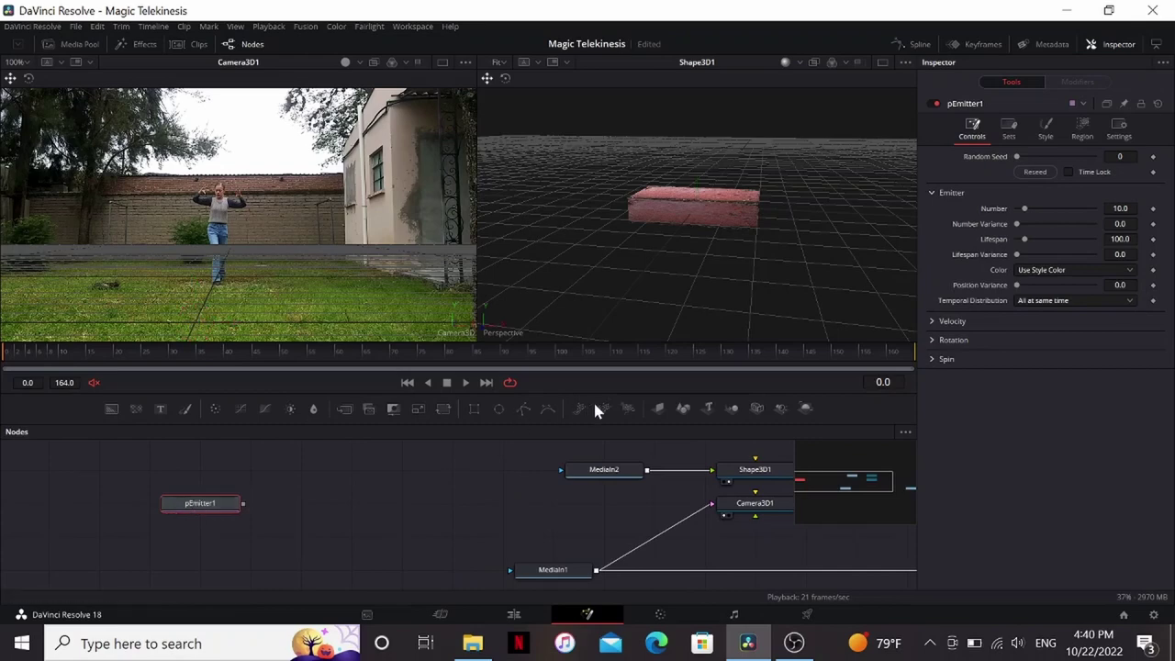
click(622, 404)
Change the emitter's region to a rectangle and lay it flat with an X rotation of 90
click(1083, 128)
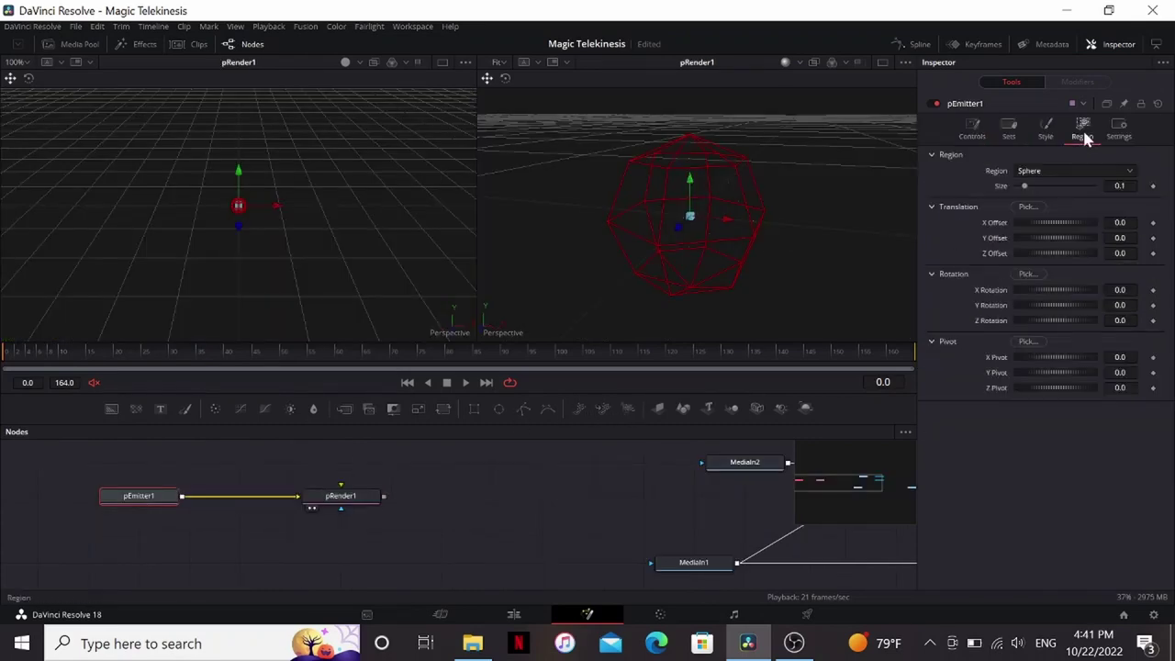
click(1035, 169)
click(1044, 260)
click(1125, 326)
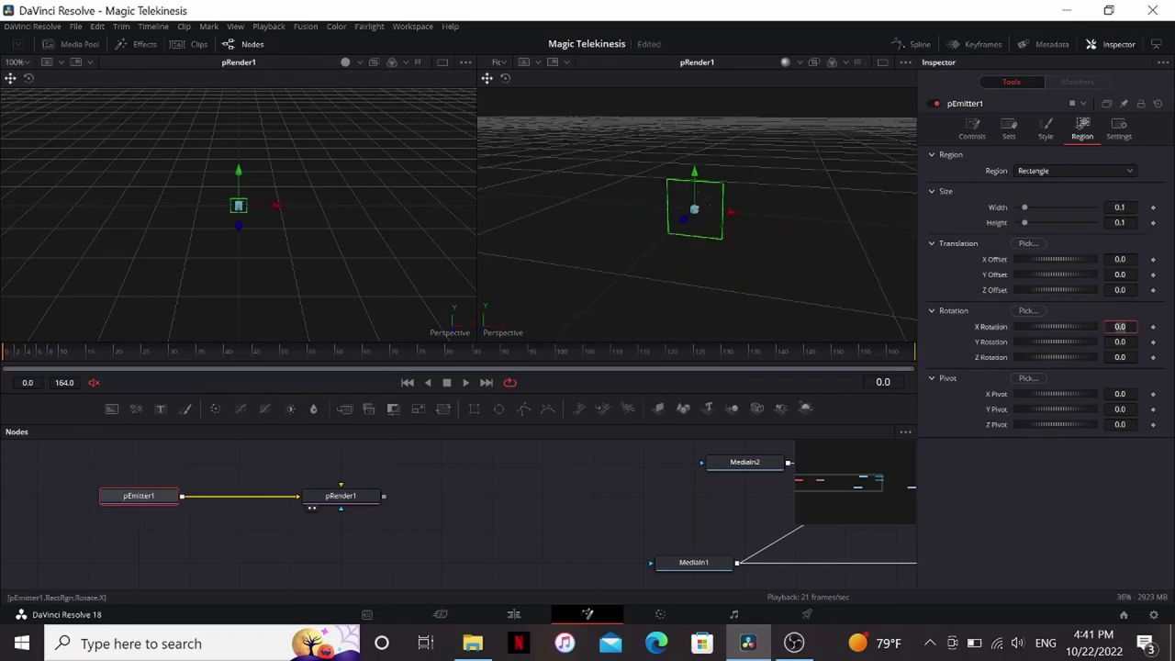
key(Tab)
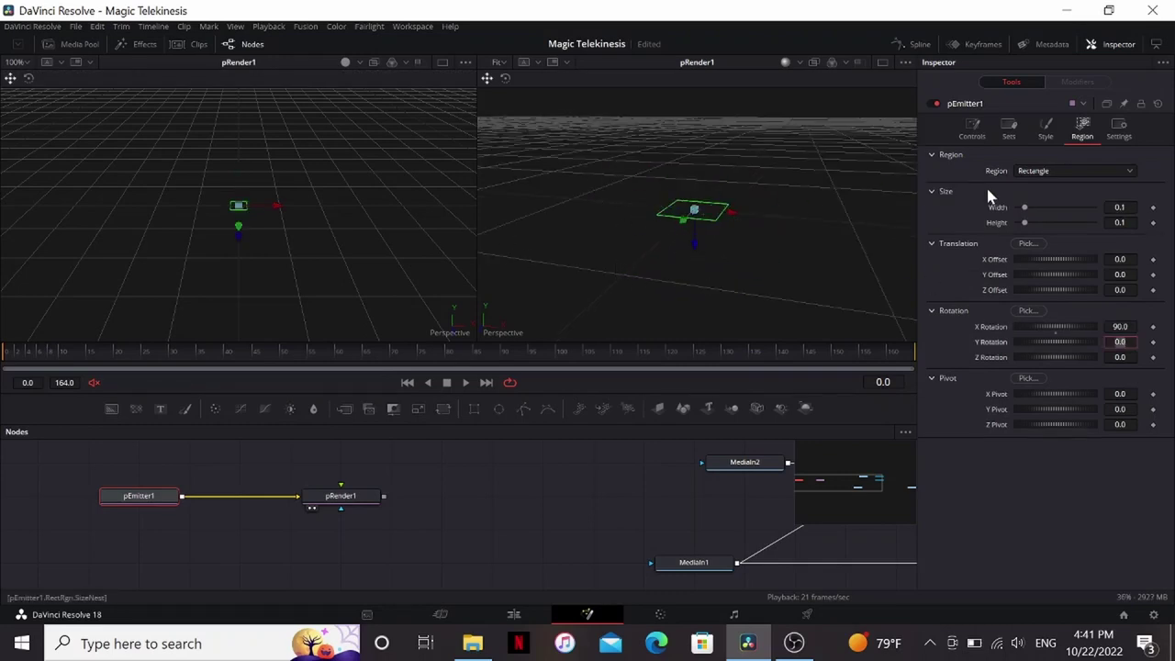
Set the emitter region's width and height to 0.5 and shift it about 0.49 in the negative X direction
double_click(1122, 208)
text(.5)
key(Tab)
text(.5)
key(Tab)
drag(274, 209, 192, 210)
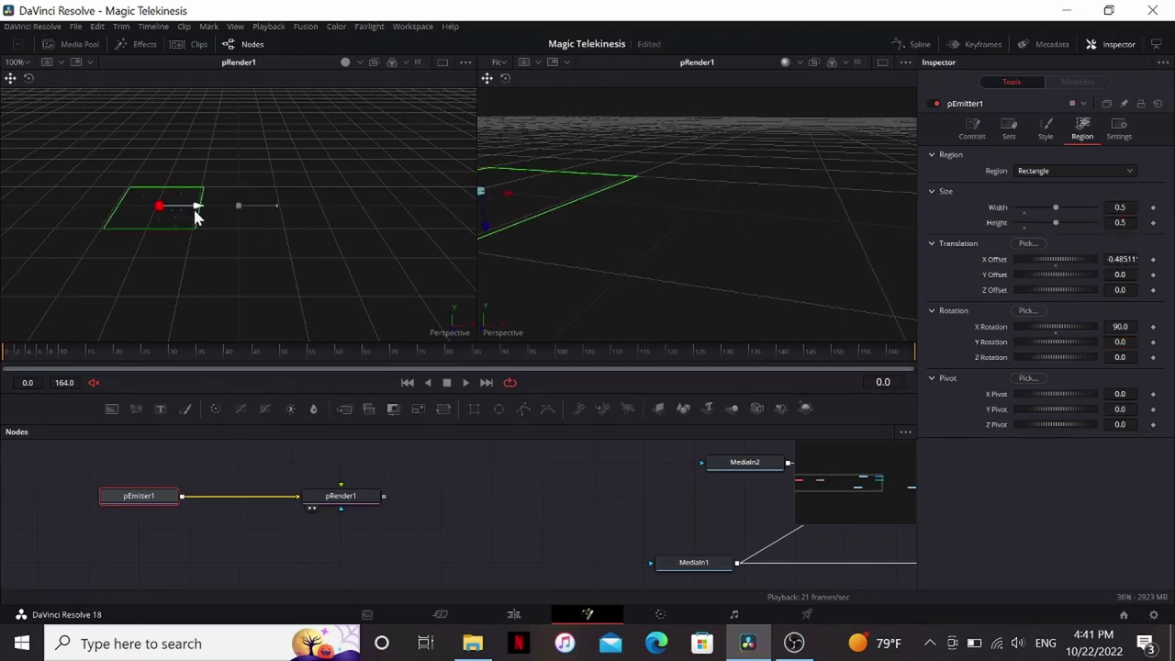
Set the emitter's particle number to 50 and play back the emission
click(973, 128)
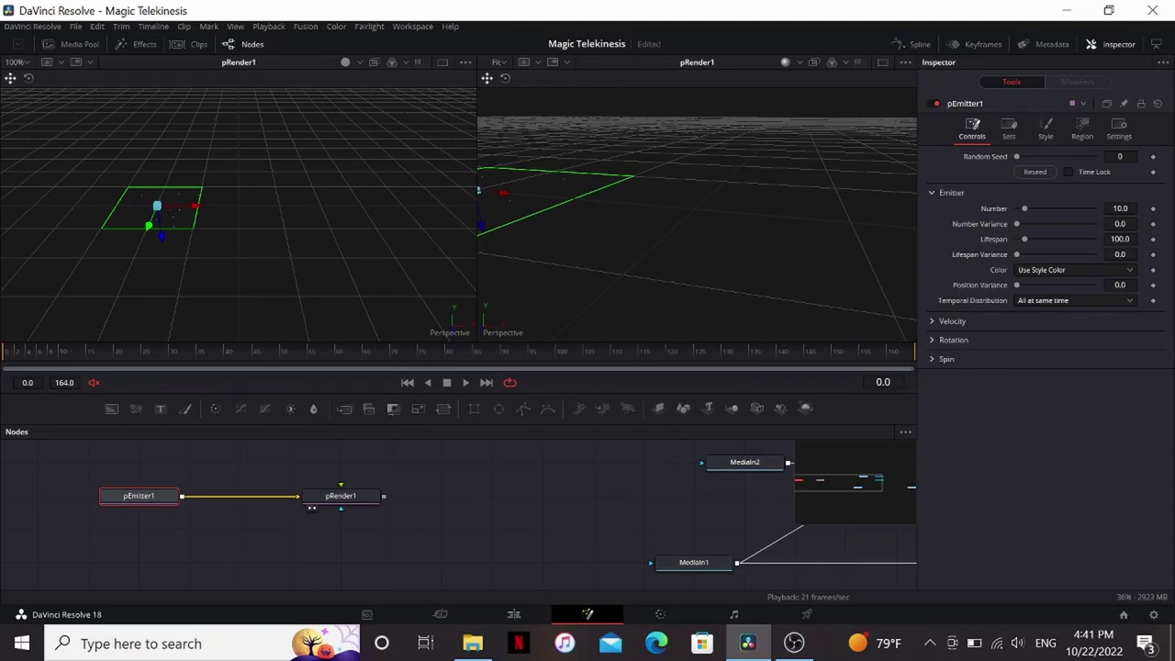
click(1120, 209)
key(Return)
key(space)
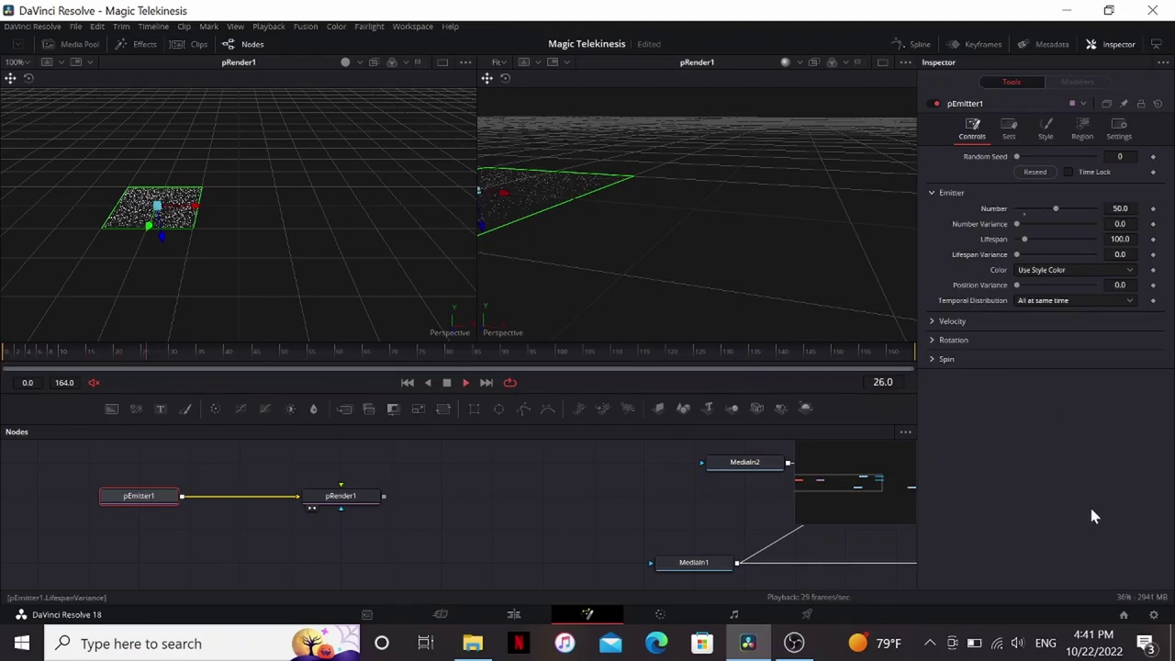
scroll(603, 210, left, 3)
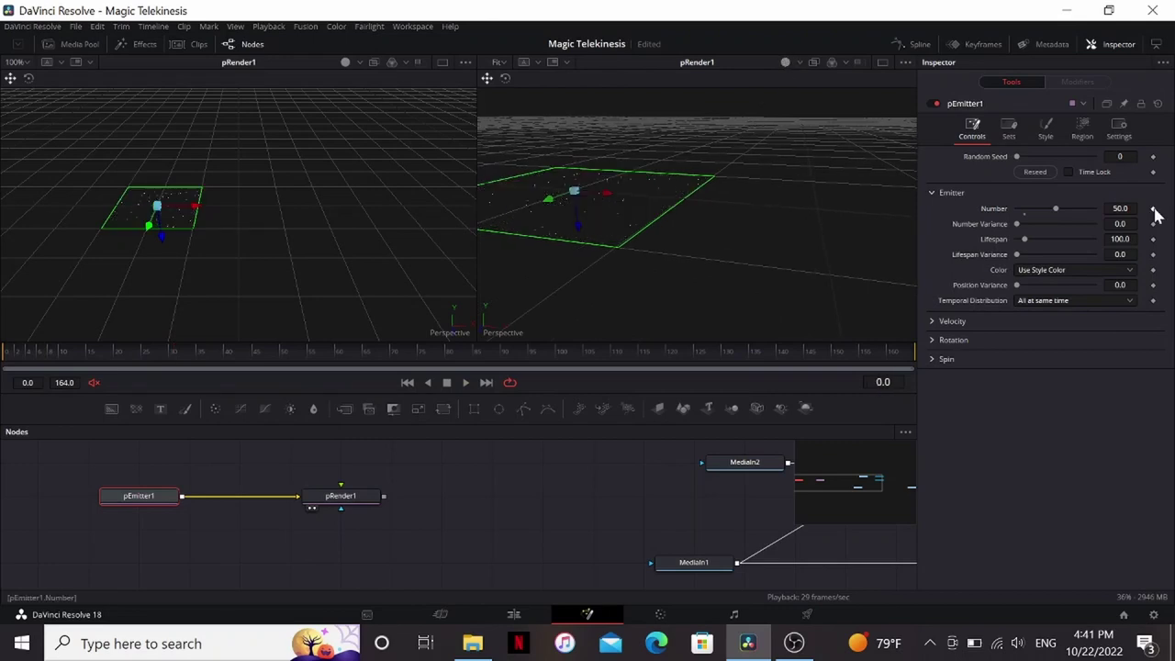
Keyframe the emitter's number at 50 on frame 0 and 0 on frame 1, and set its lifespan to 1000
click(1154, 209)
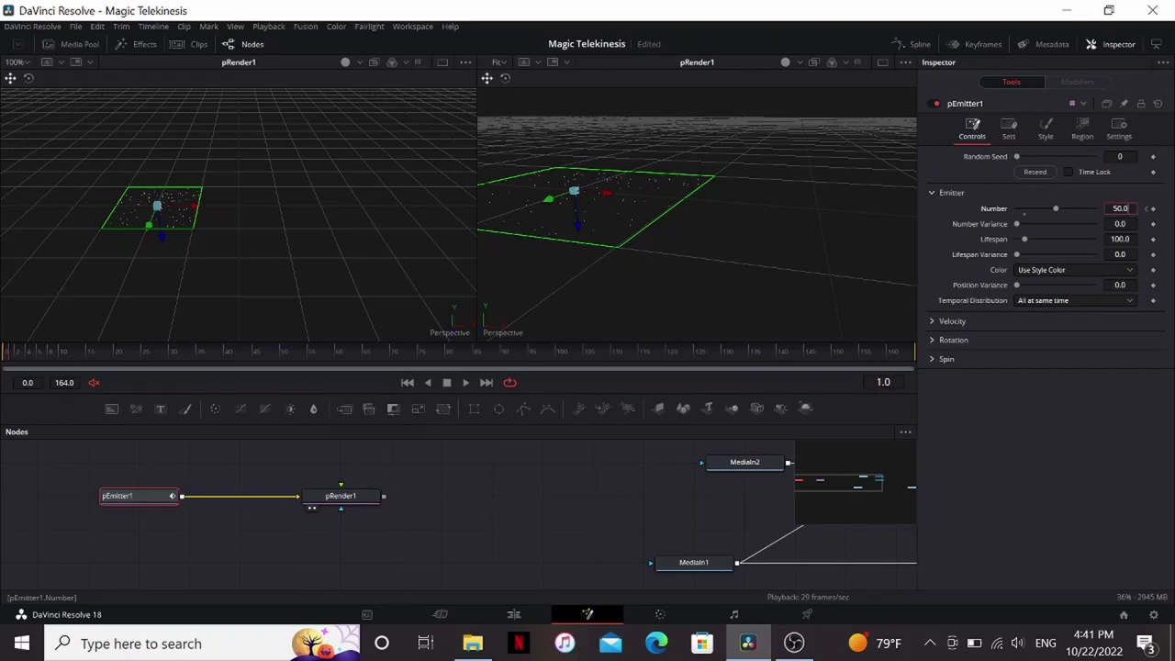
drag(1058, 211, 802, 230)
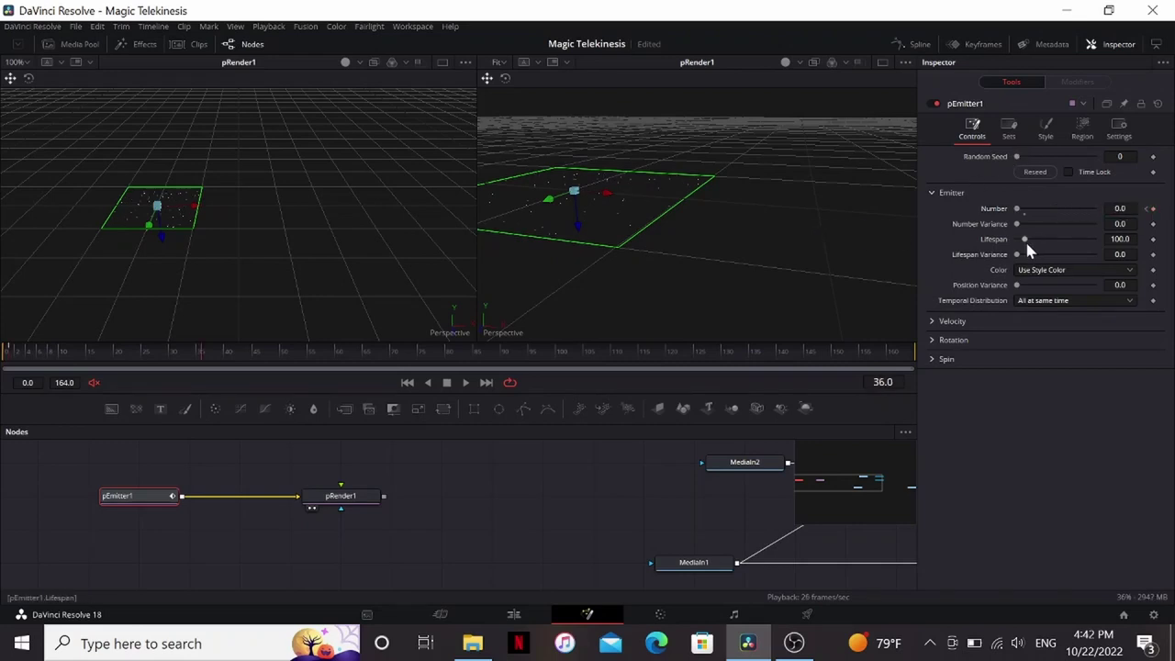
drag(1026, 238, 1100, 243)
drag(609, 354, 866, 330)
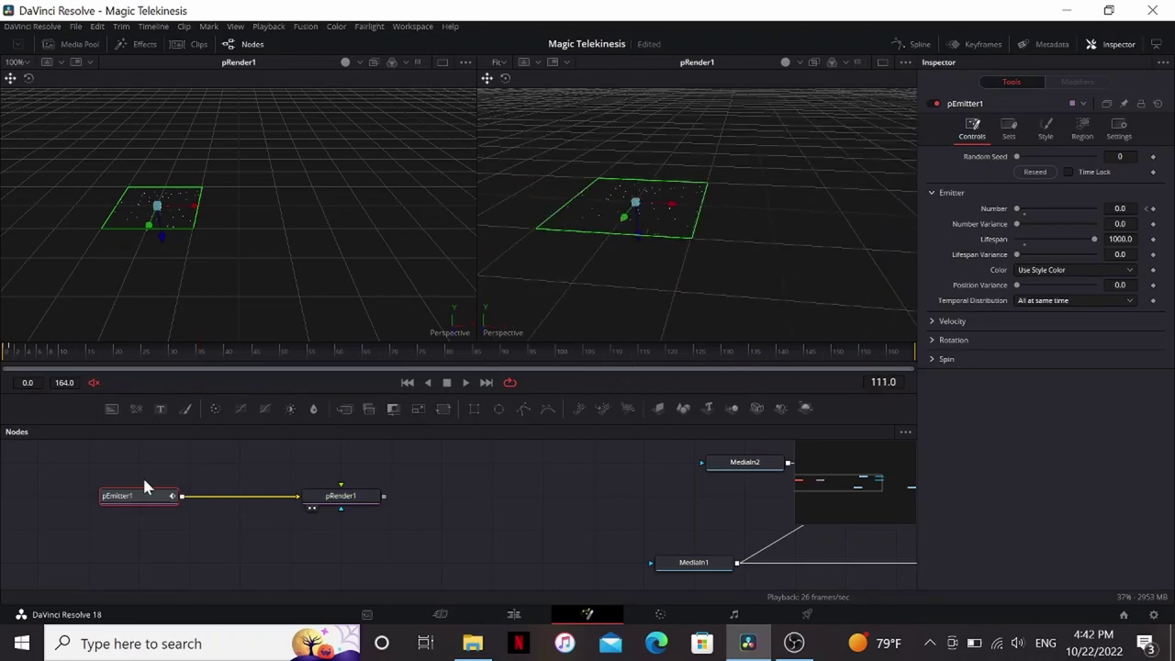
Duplicate the emitter, combine both through a pMerge, and move the copy's region to the opposite side along X
key(ctrl+v)
drag(250, 540, 249, 507)
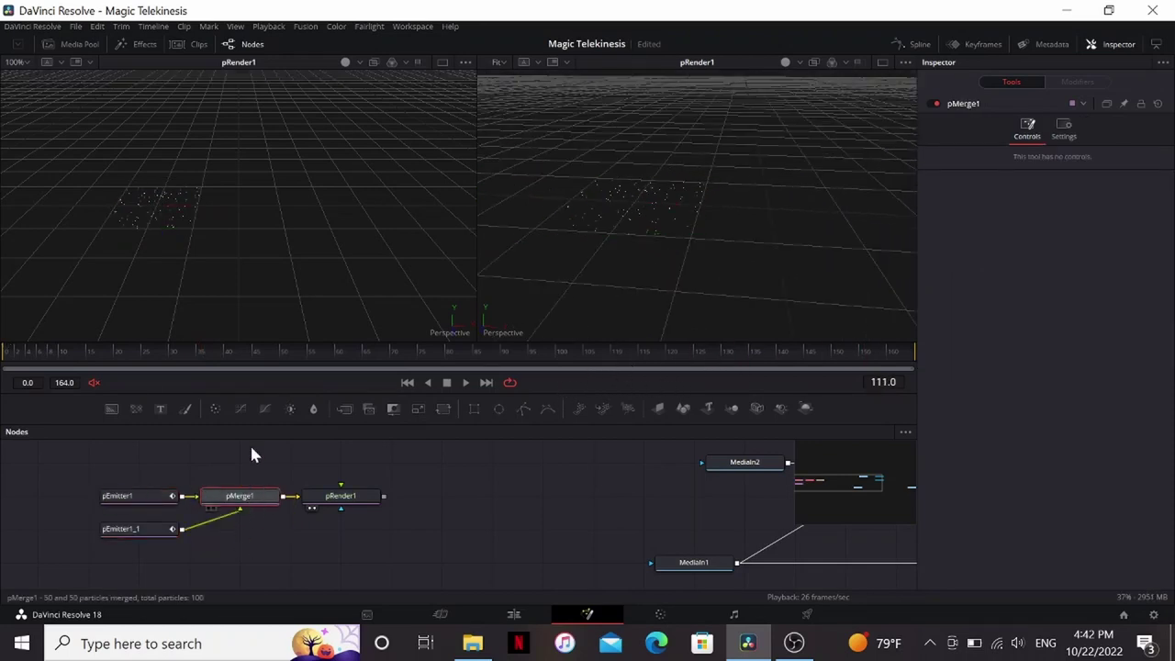
click(136, 532)
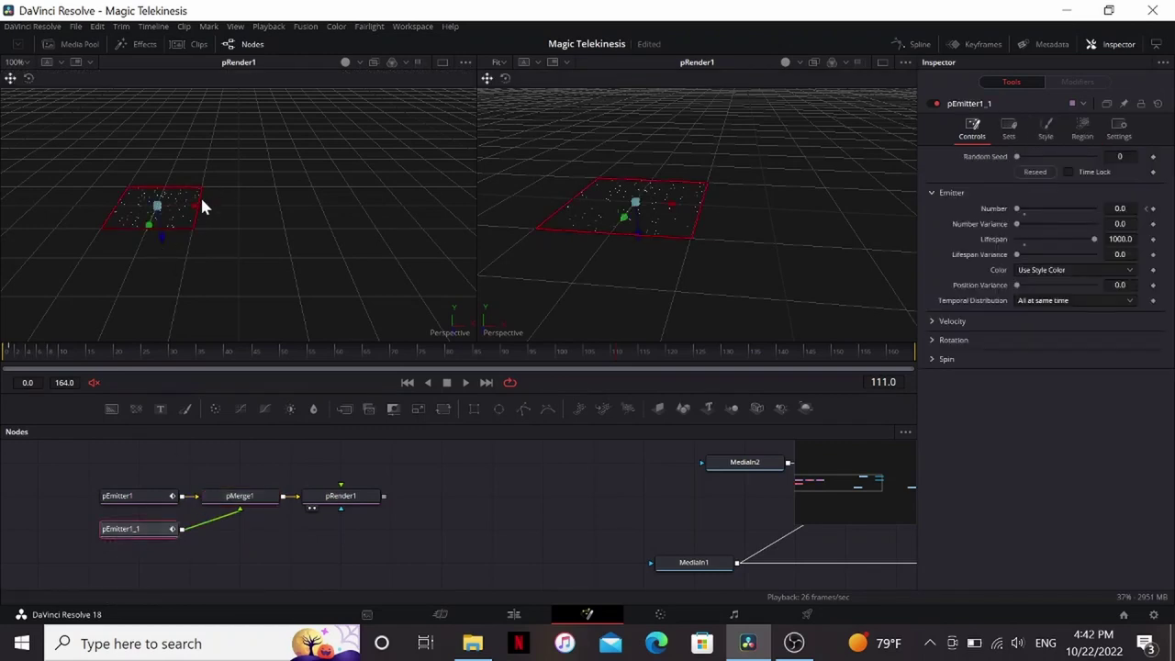
drag(192, 211, 358, 207)
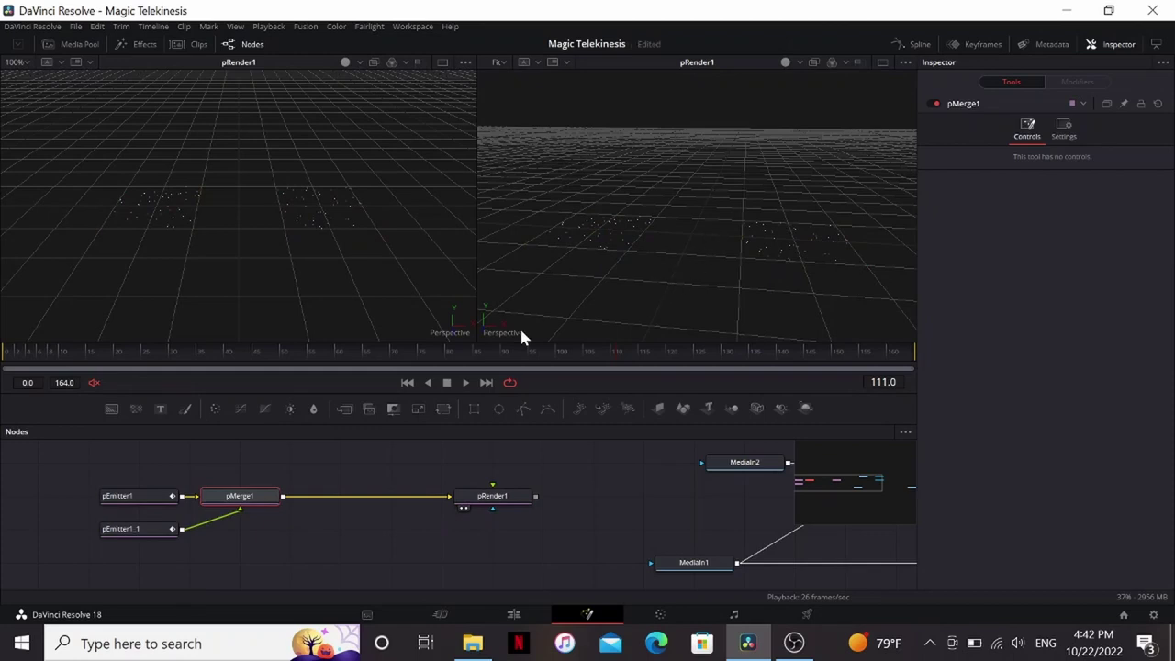
Insert a pPointForce node between pMerge1 and pRender1 and raise it to a Y offset of about 0.35
key(shift+space)
text(point)
key(Return)
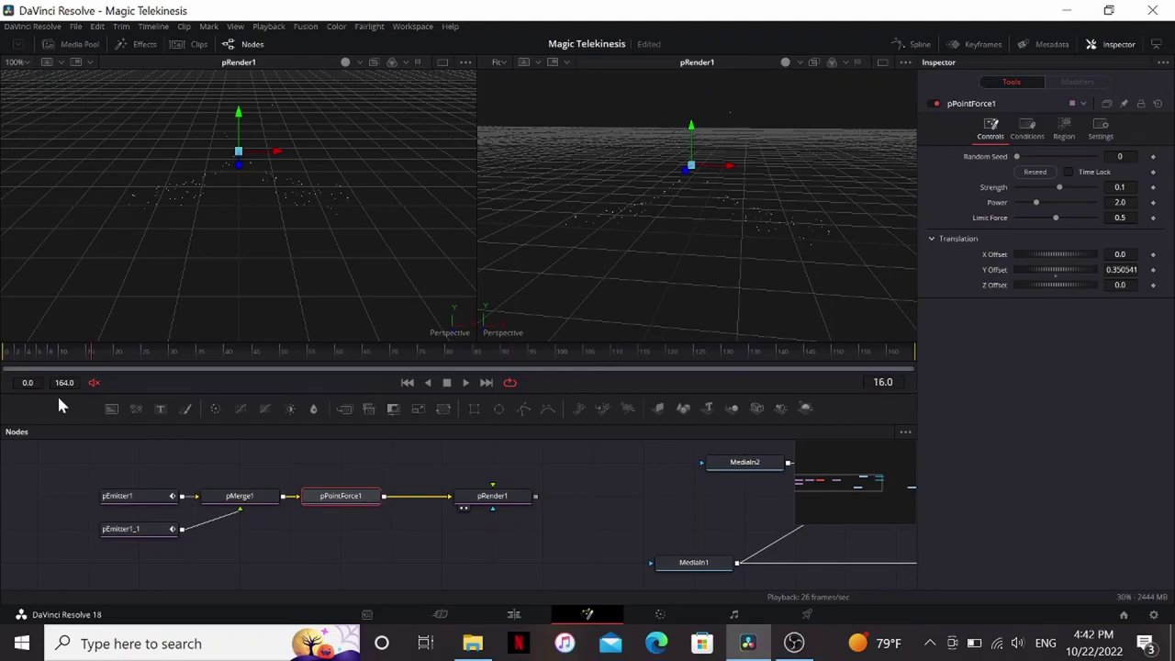
drag(58, 399, 2, 413)
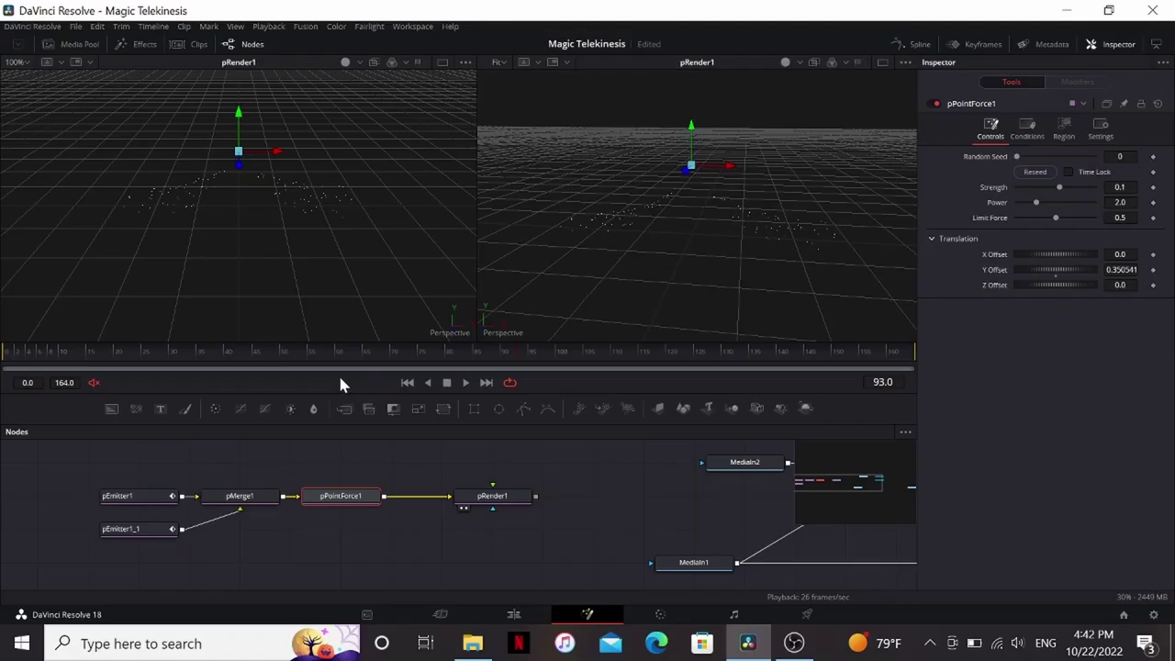
Set the point force's strength to 50 and its power to about 1.126, and preview the particle motion
key(Home)
double_click(1120, 187)
text(50)
key(Return)
drag(102, 358, 4, 353)
drag(1017, 203, 1020, 203)
key(space)
drag(193, 364, 3, 357)
Set the point force's limit force to 0.9 and play the simulation from the first frame
click(1126, 218)
text(0.9)
key(Tab)
click(1092, 319)
key(space)
scroll(789, 255, up, 3)
drag(257, 352, 2, 375)
key(space)
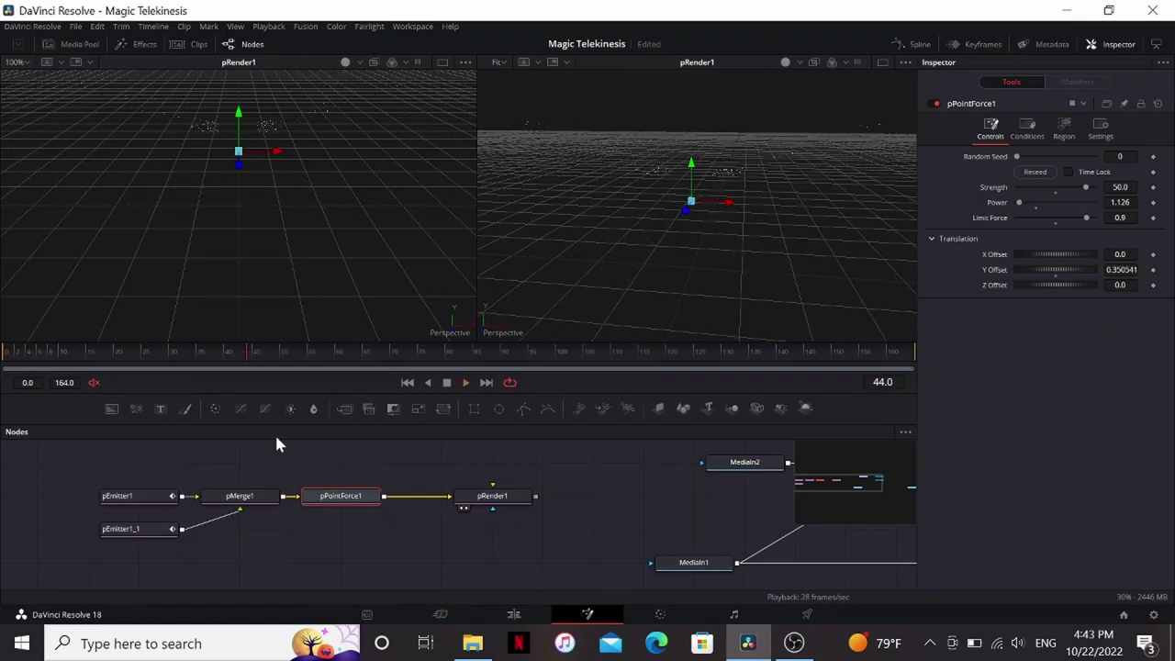
Insert a pTurbulence node between pPointForce1 and pRender1
key(shift+space)
text(pp)
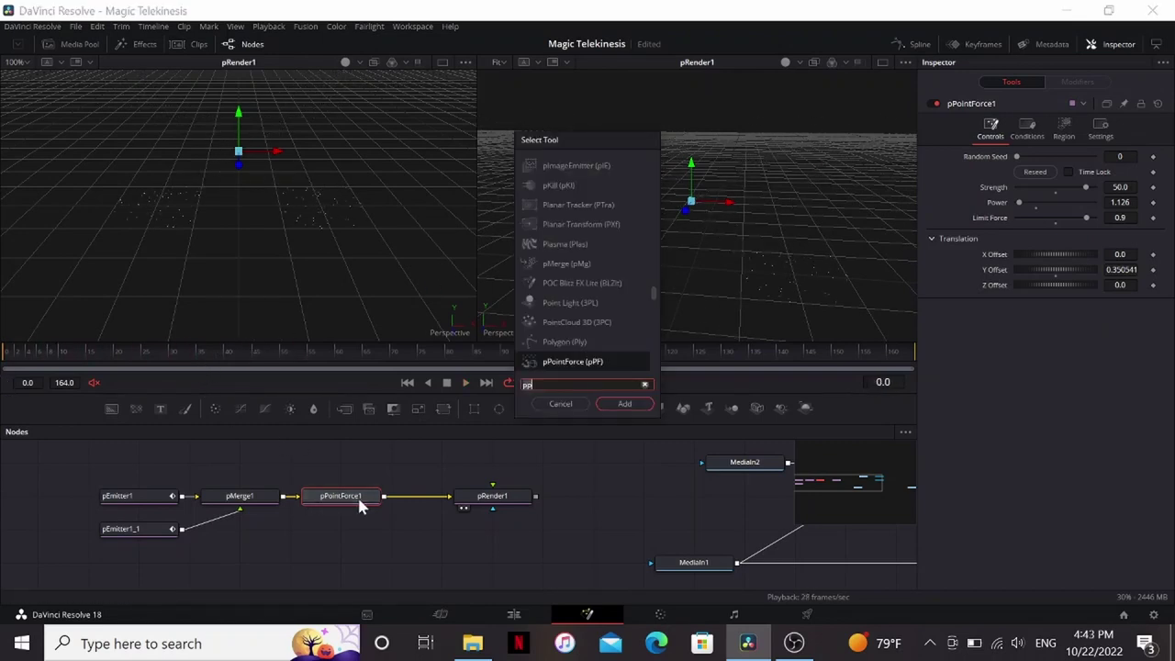
key(BackSpace)
text(t)
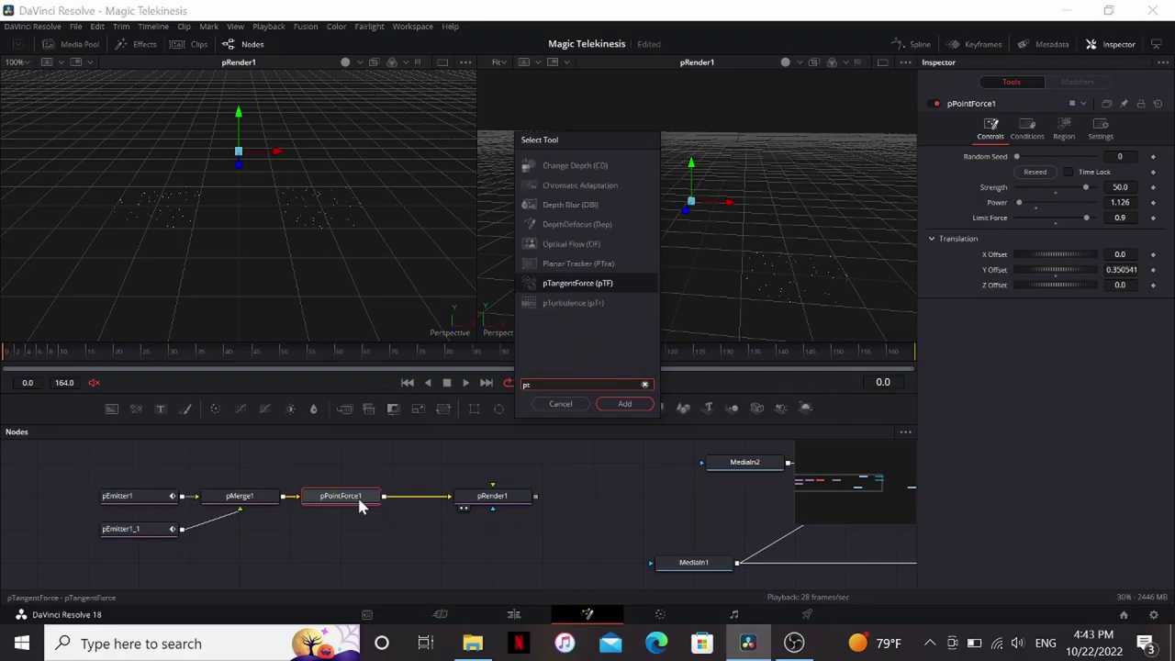
text(u)
key(Return)
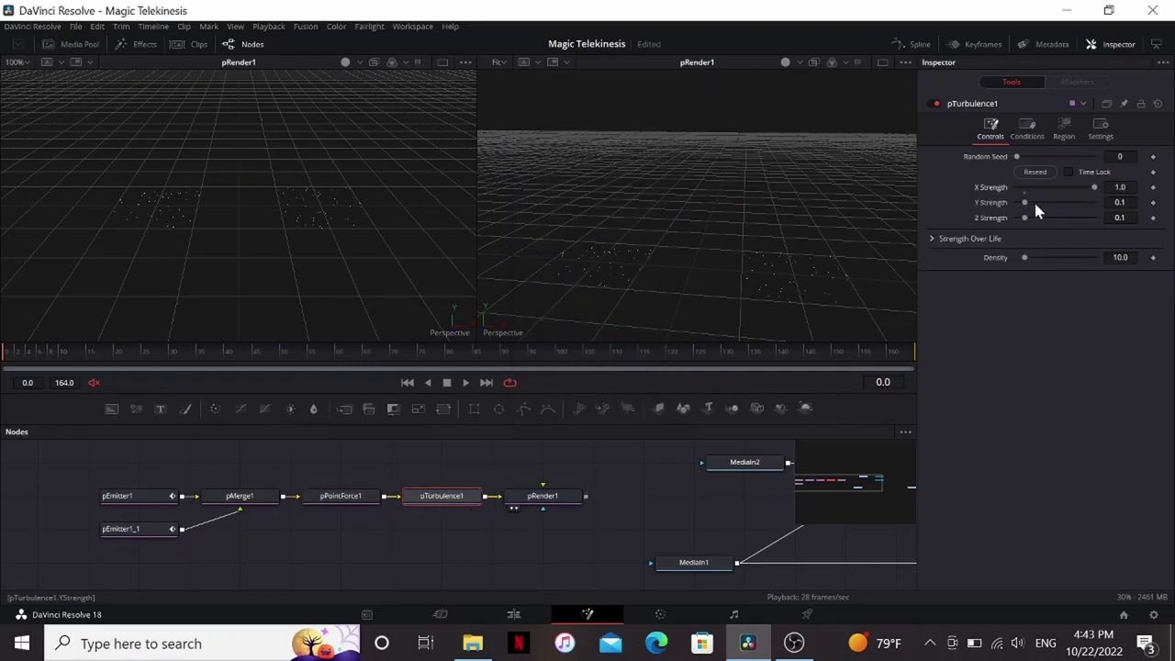
Set the turbulence's X, Y and Z strength to 1.0 and play back the particles
drag(1035, 205, 1095, 202)
drag(1027, 220, 1095, 218)
key(space)
Insert a pFriction node between pTurbulence1 and pRender1
key(shift+space)
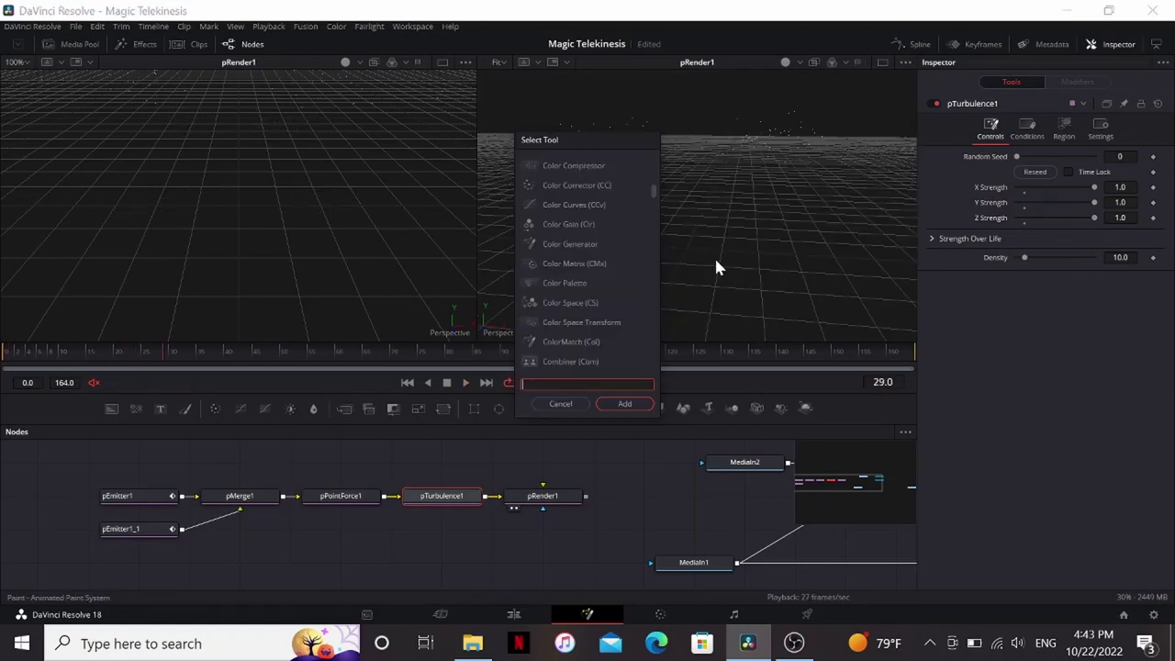
text(pr)
key(Escape)
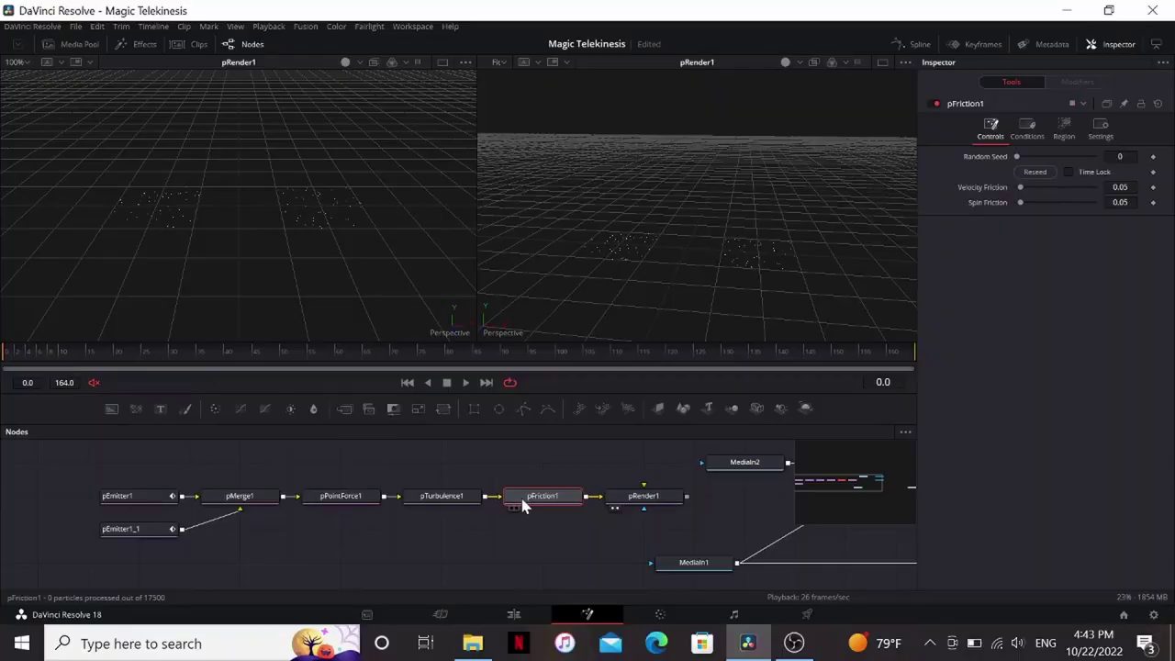
Insert a pBounce node between pFriction1 and pRender1 and set its region to Sphere
key(shift+space)
text(pb)
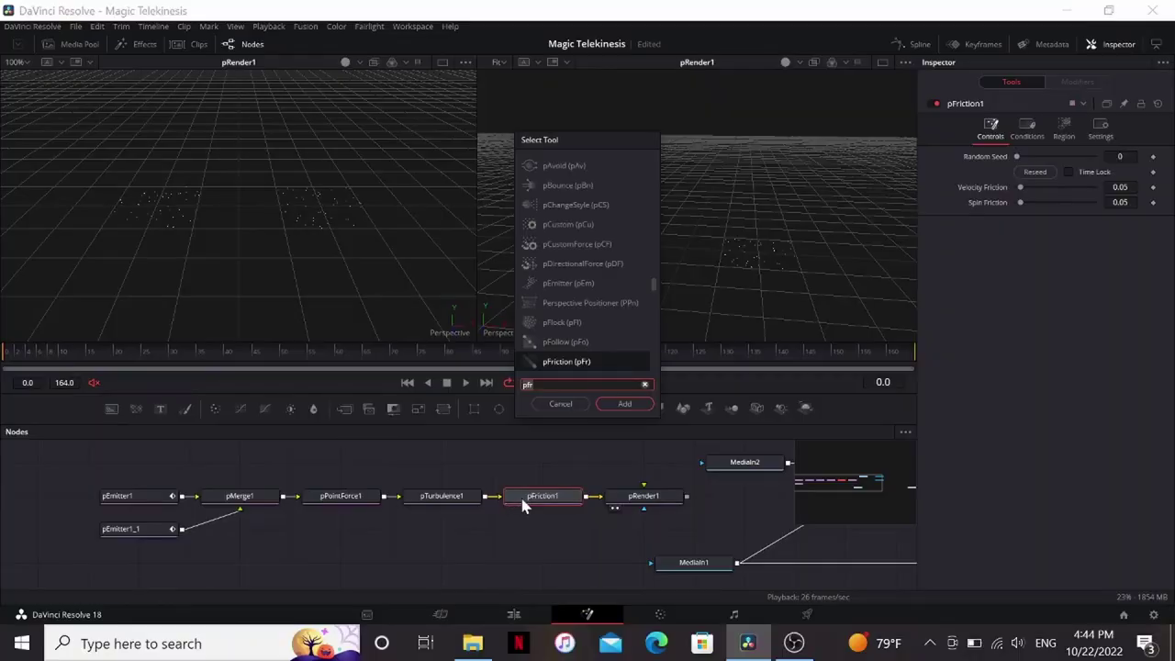
key(Return)
click(1065, 129)
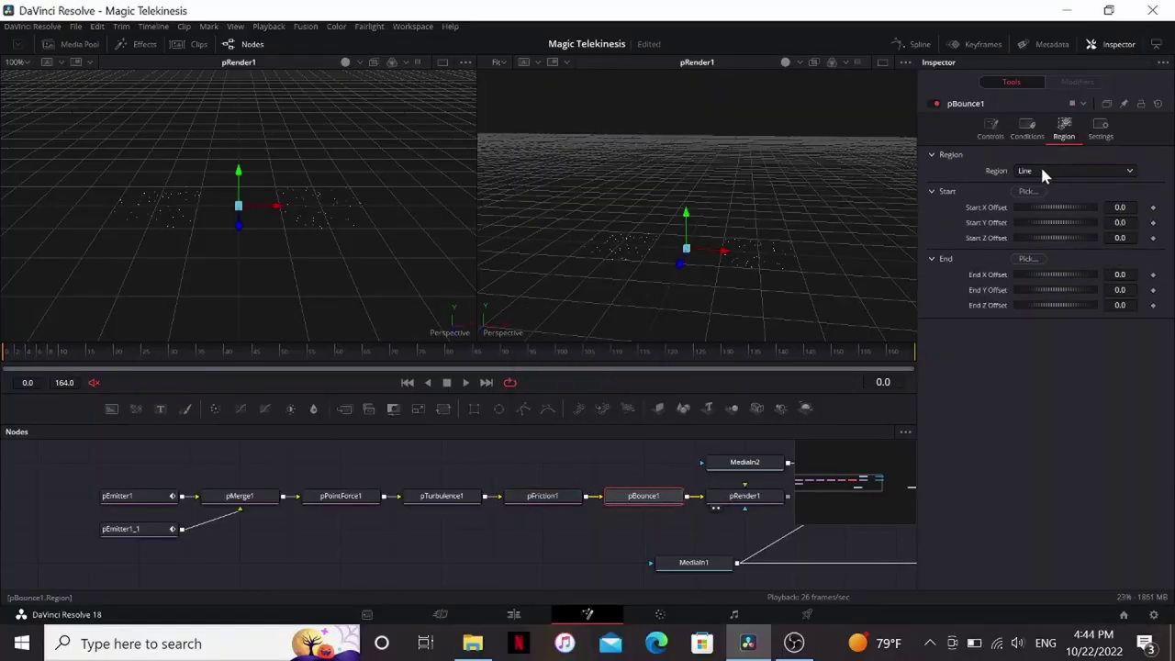
click(1040, 171)
click(1034, 278)
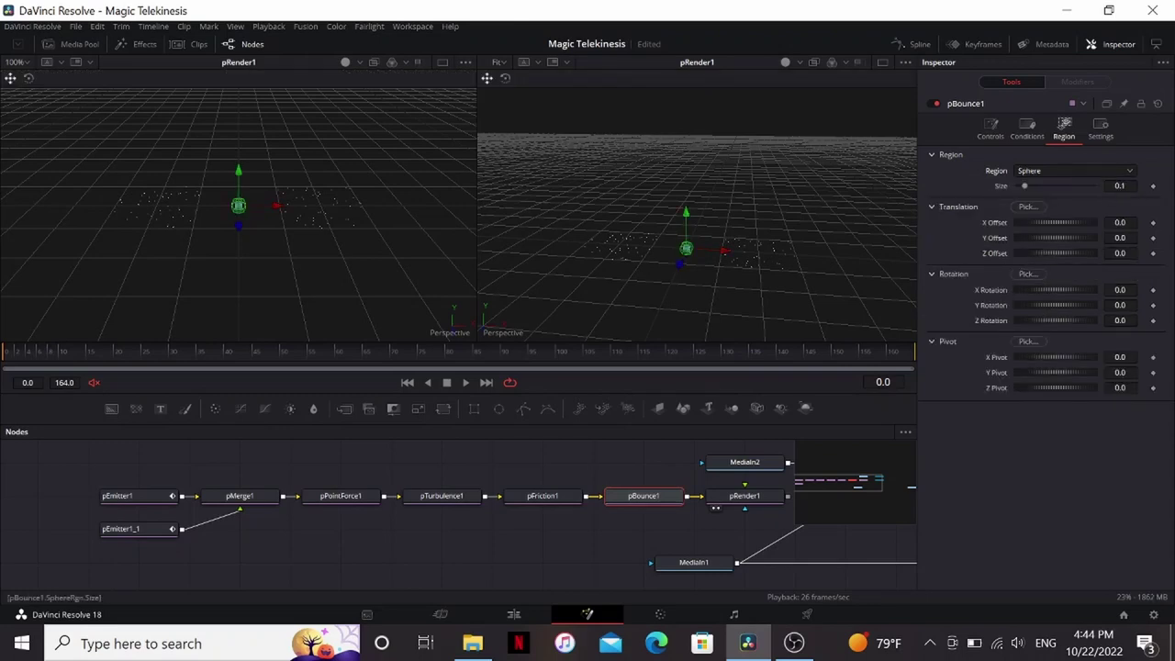
Set the bounce sphere's size to 0.2, raise it to a Y offset of about 0.41 and play the particles
click(1135, 185)
text(.2)
key(Tab)
drag(687, 218, 687, 162)
key(space)
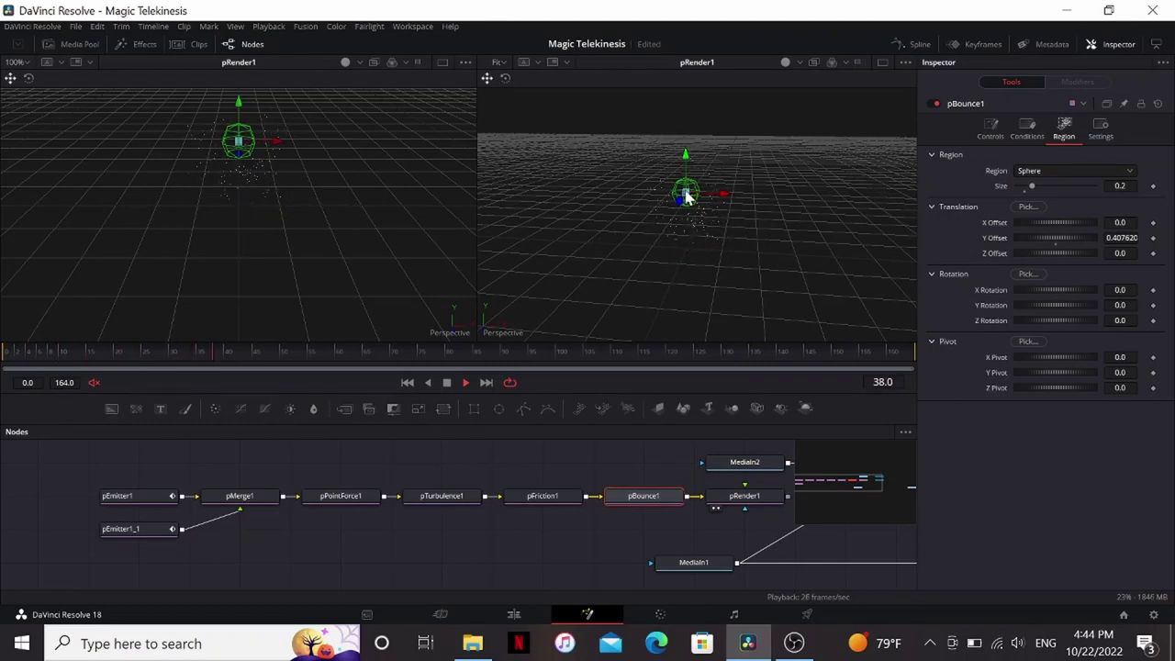
key(space)
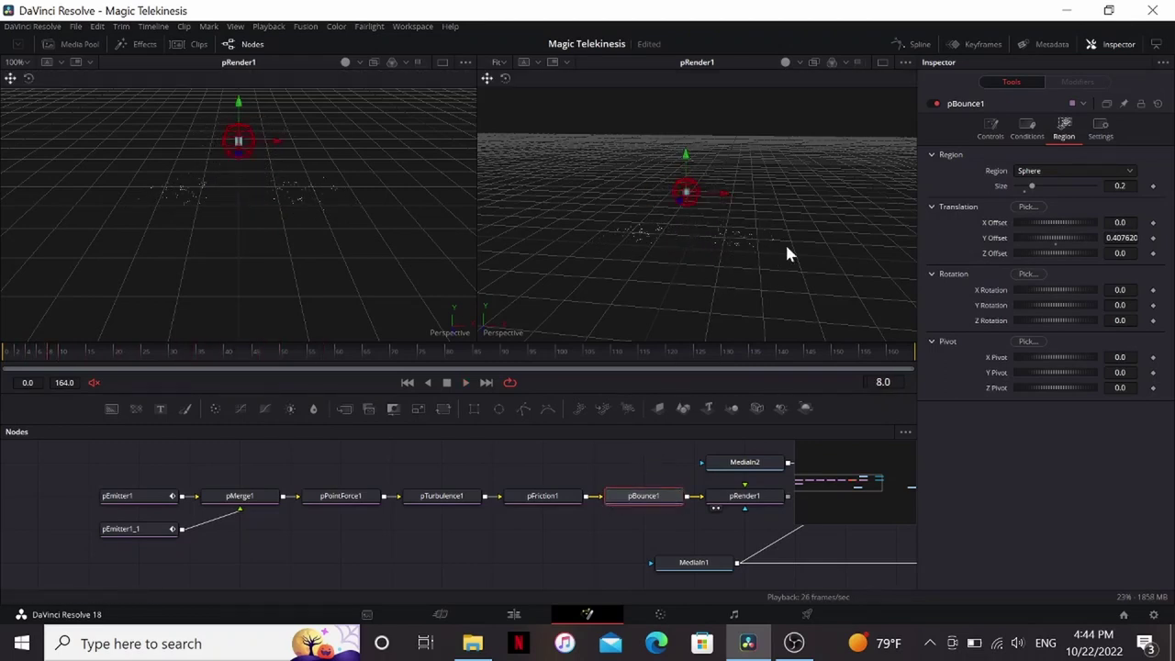
Pin pPointForce1's controls and add expression fields to the X, Y and Z offsets of pBounce1's region
click(358, 500)
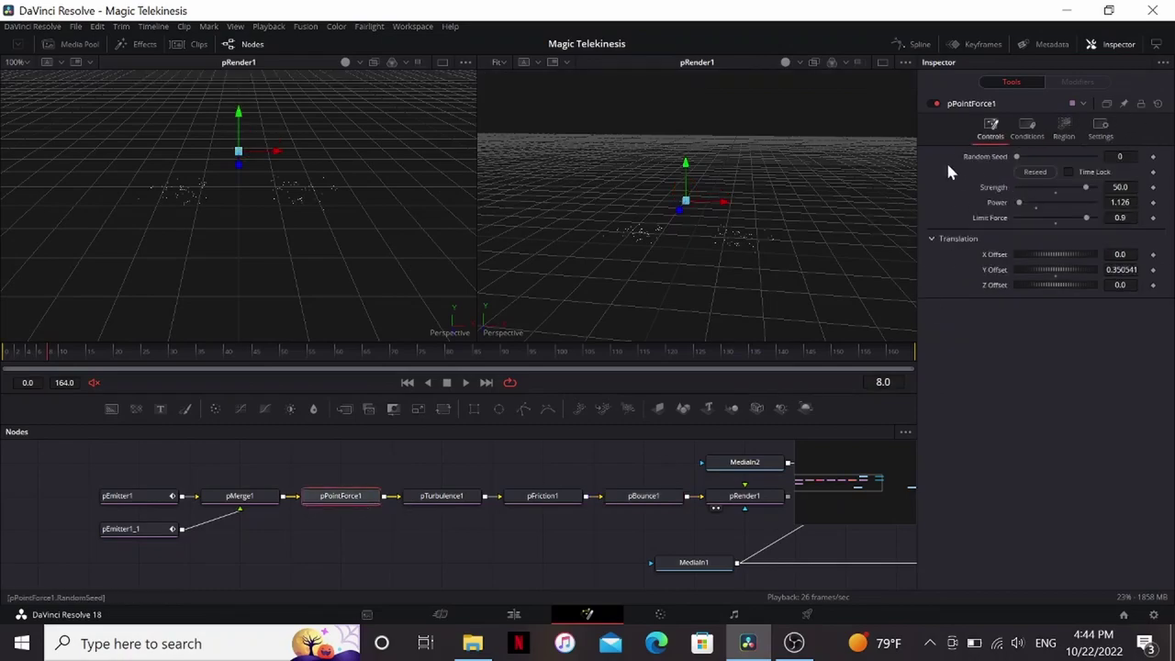
click(1124, 103)
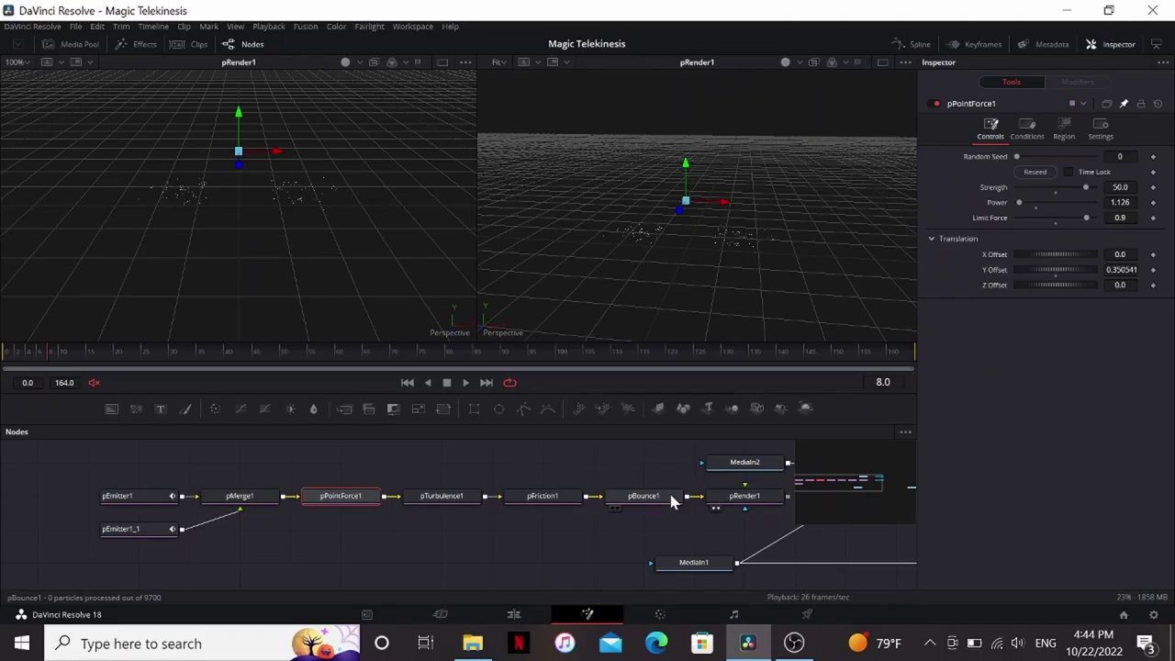
click(669, 499)
scroll(932, 476, down, 1)
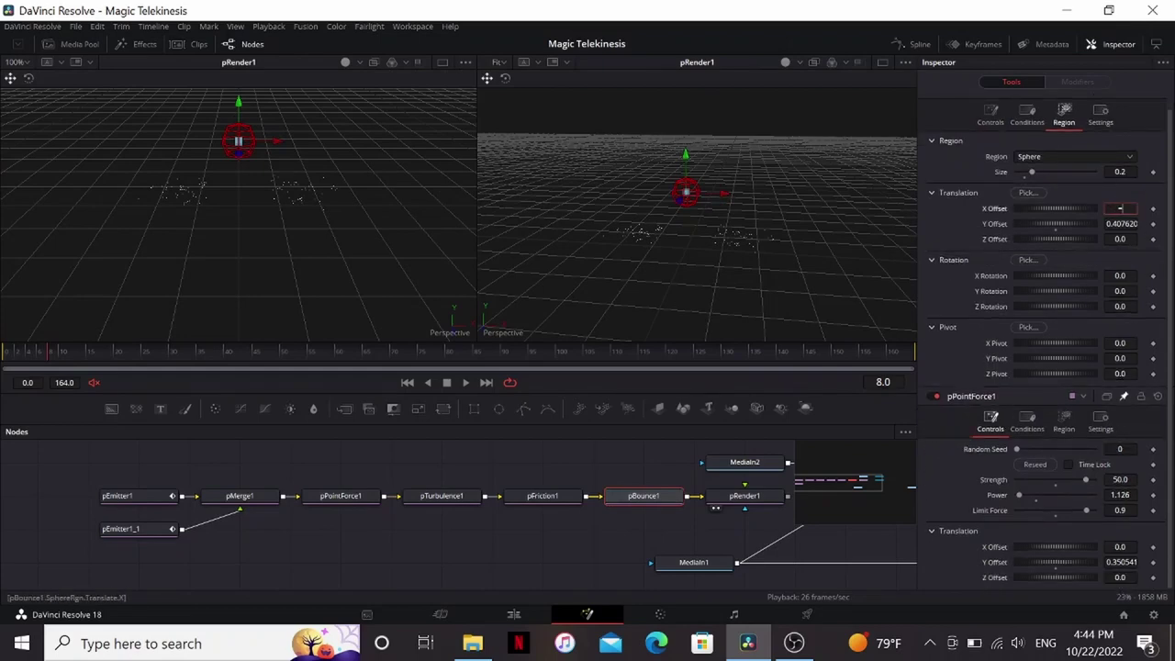
key(Tab)
text(=)
key(Tab)
text(=)
key(Tab)
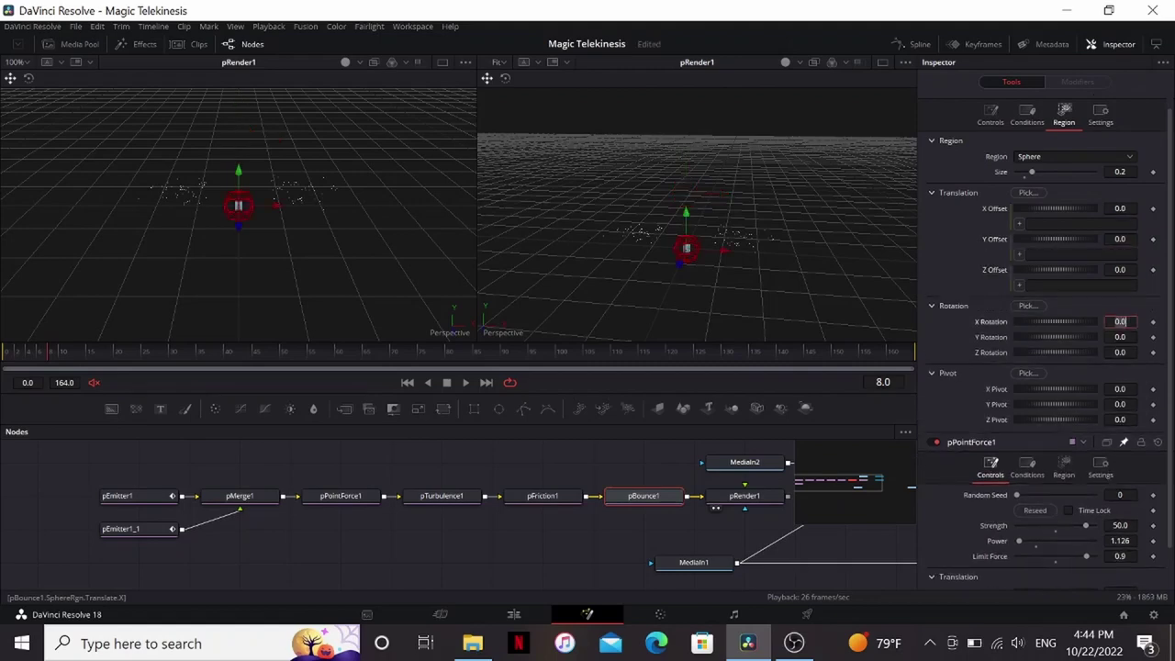
Link pBounce1's X, Y and Z offsets to pPointForce1's translation and raise the point force's Y offset to about 0.53
scroll(951, 280, down, 1)
drag(1020, 178, 1000, 548)
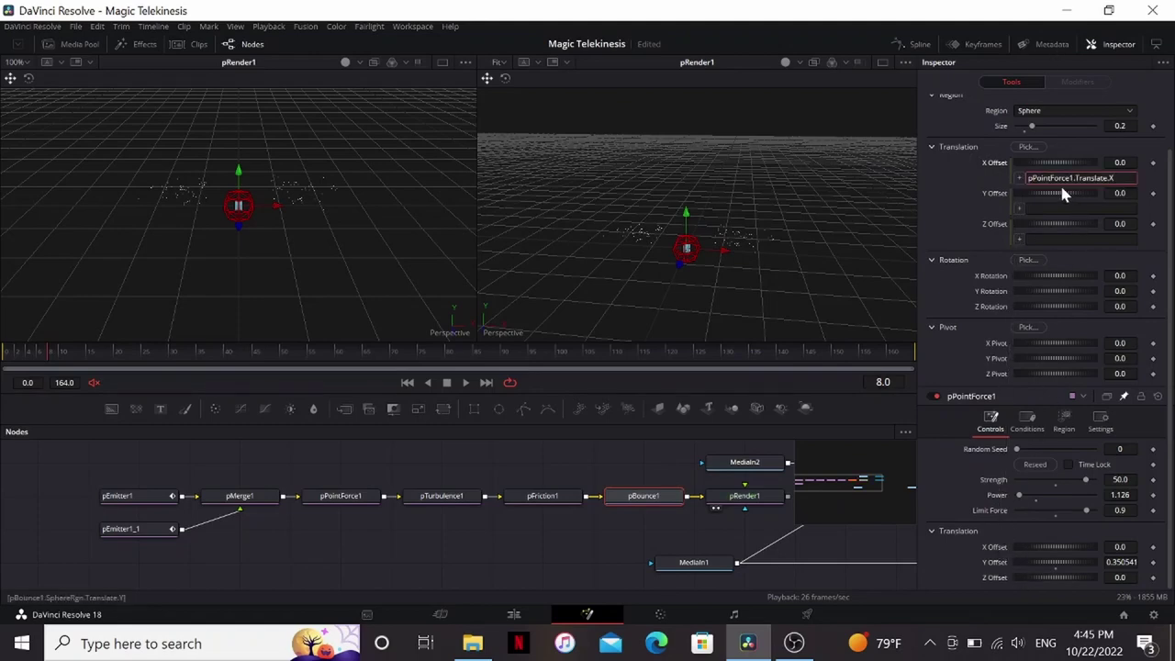
drag(1016, 204, 991, 562)
drag(1021, 236, 992, 577)
drag(1121, 562, 1148, 562)
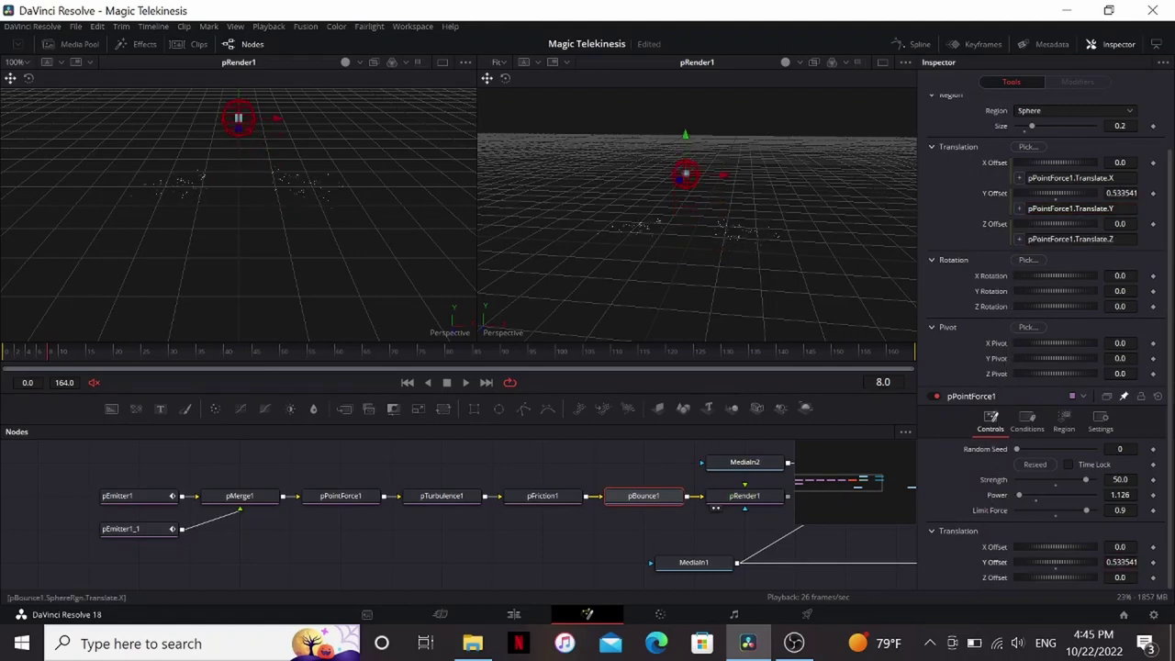
Set pBounce1's elasticity to 0.0 and variance to about 0.54, and combine Camera3D1 with pRender1 through a Merge3D node
click(563, 450)
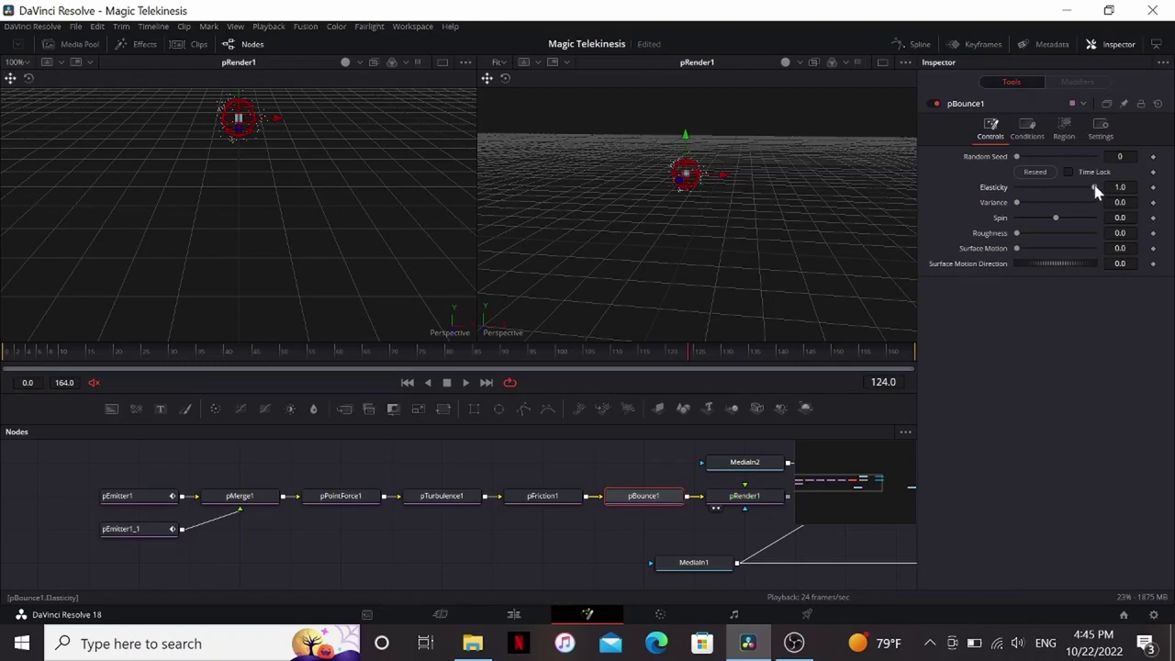
drag(1095, 189, 1058, 204)
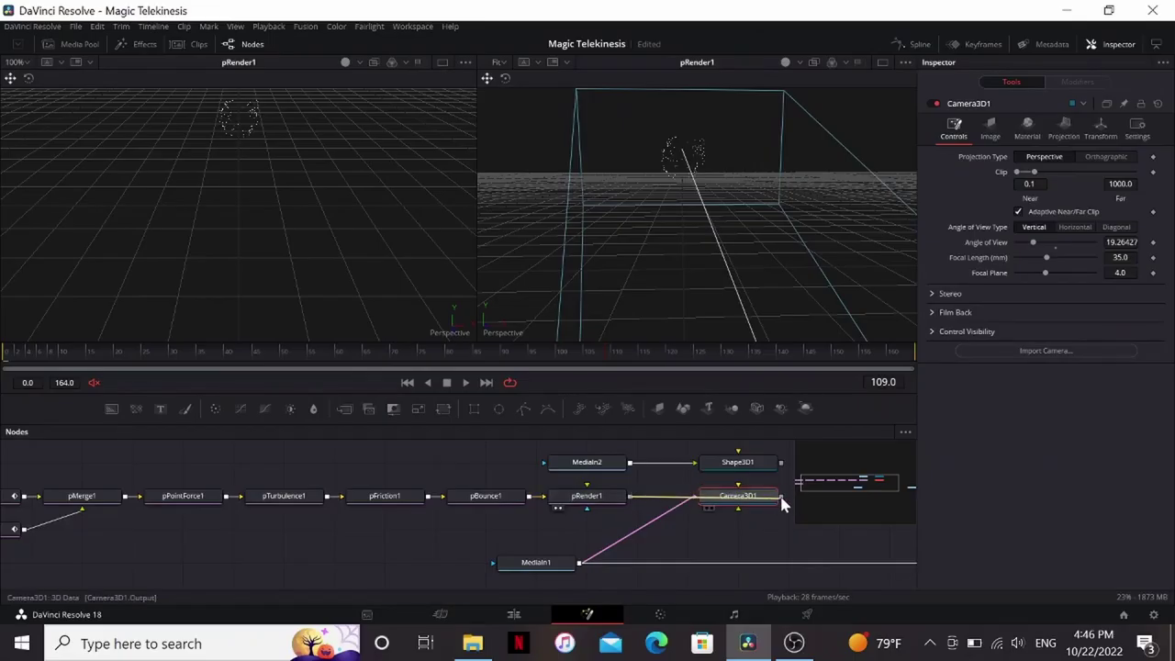
drag(781, 498, 603, 499)
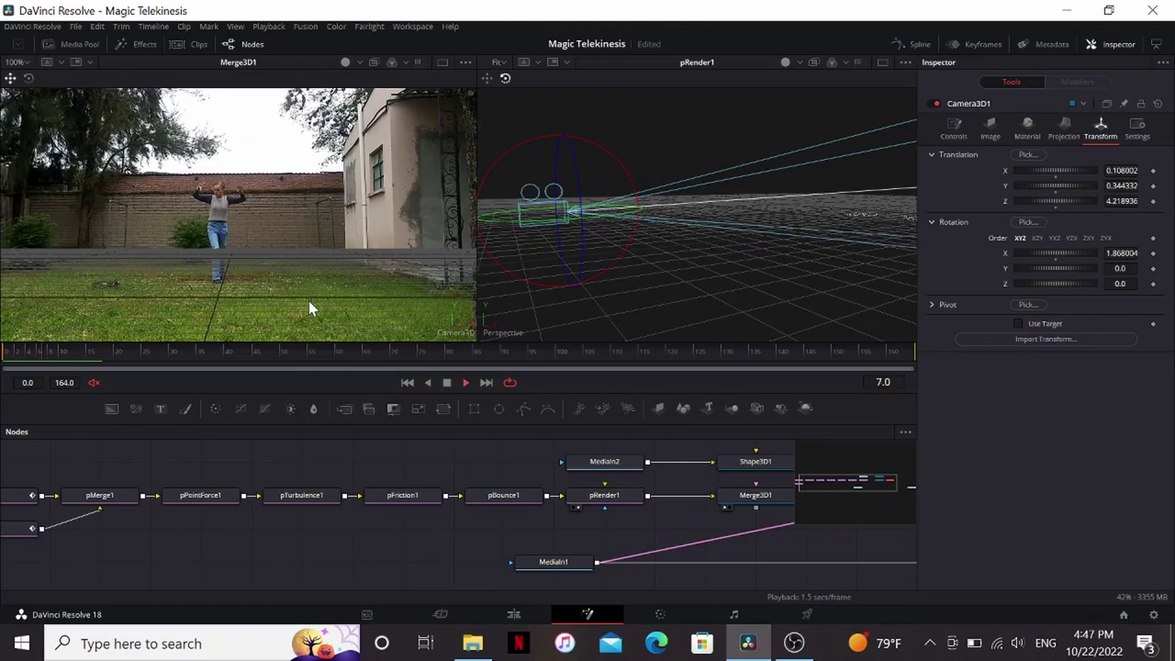
Keyframe pPointForce1's translation at about X 0.02, Y 0.43 on frame 45 and Y 0.77 on frame 64, and play from the first frame
click(200, 495)
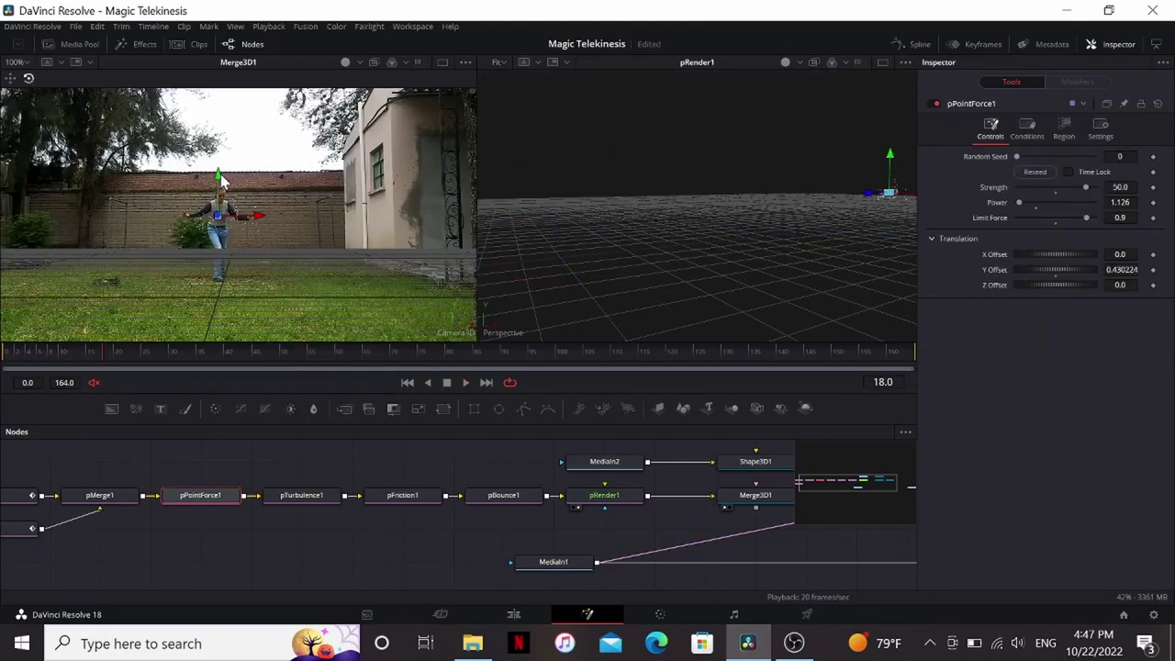
drag(166, 359, 175, 357)
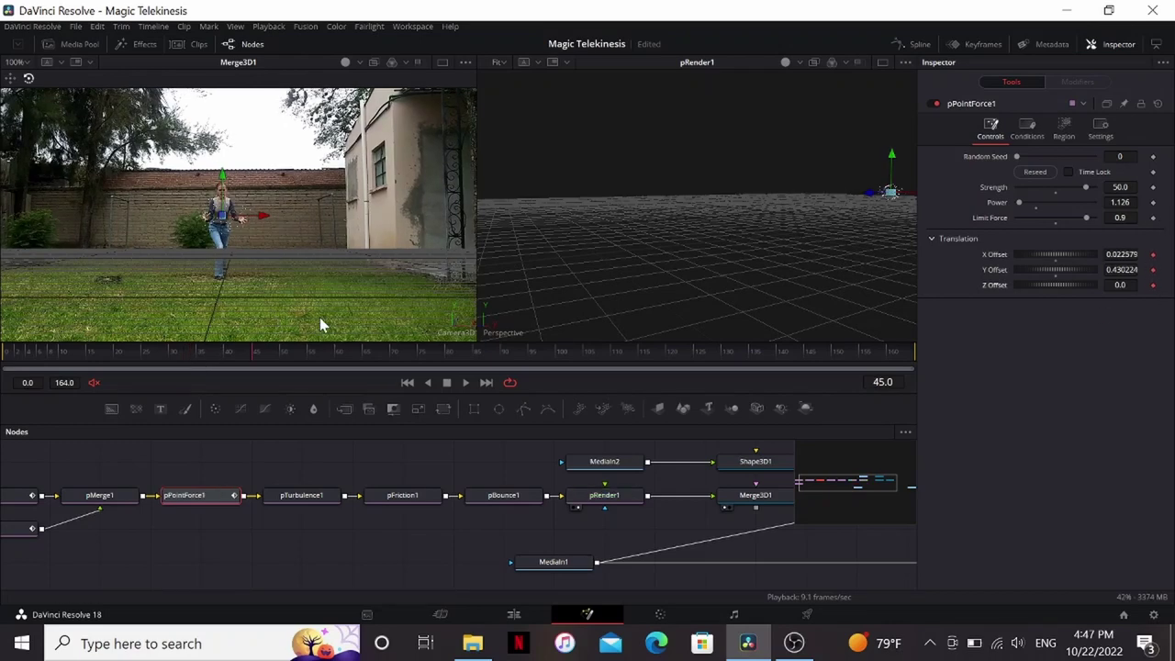
drag(284, 352, 334, 358)
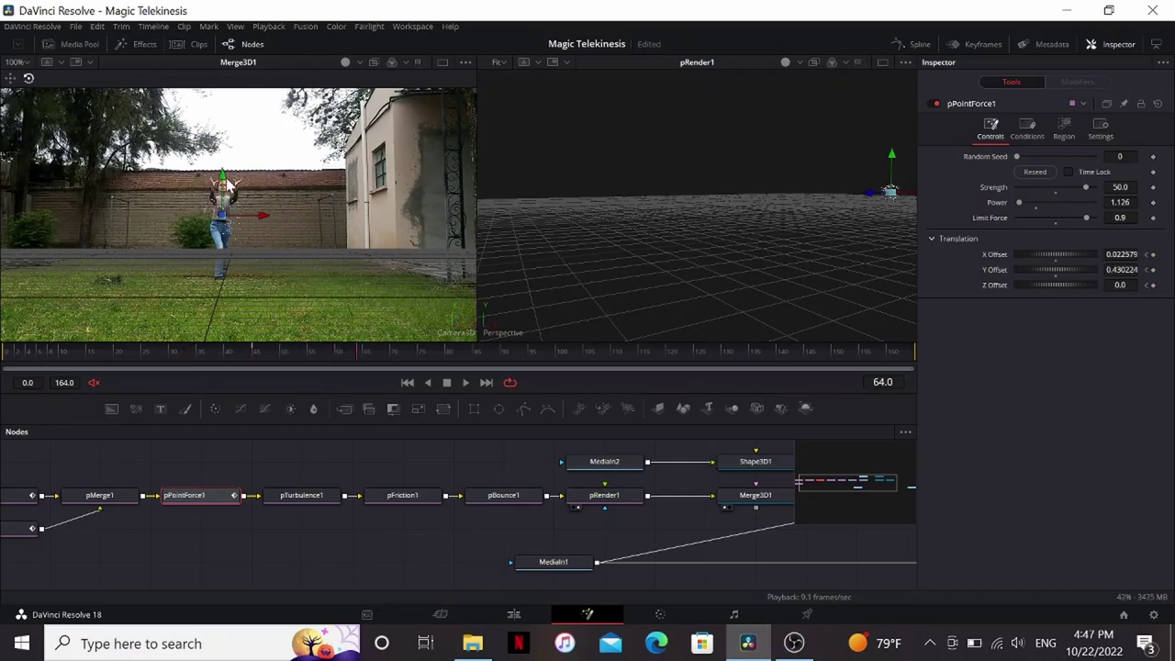
key(space)
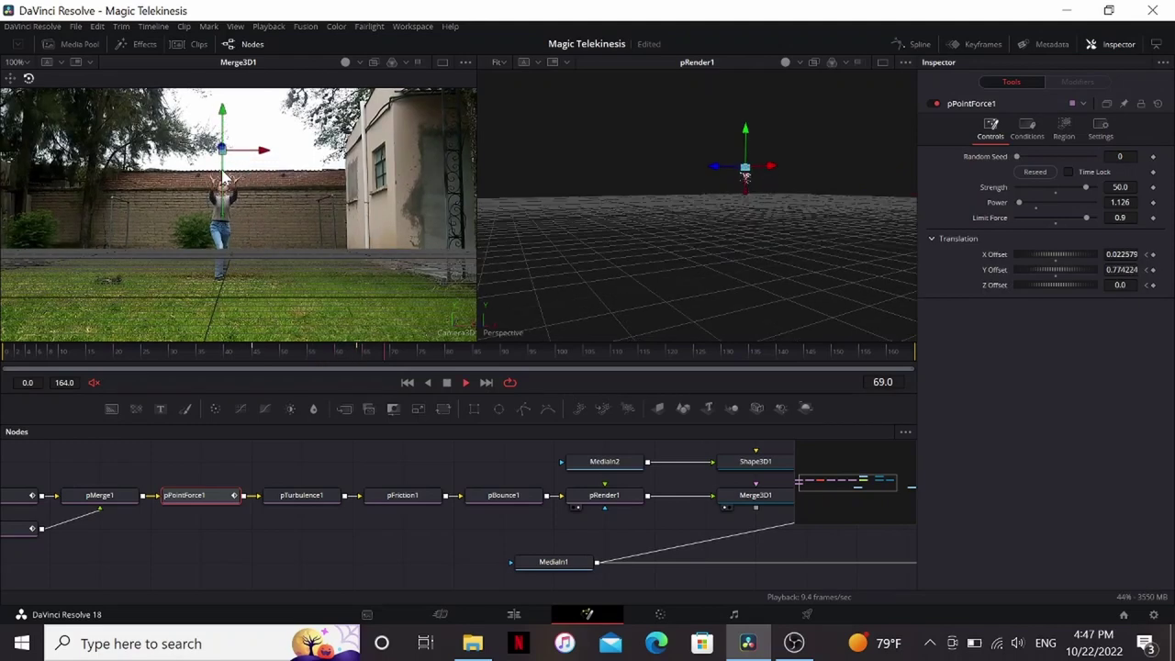
click(407, 382)
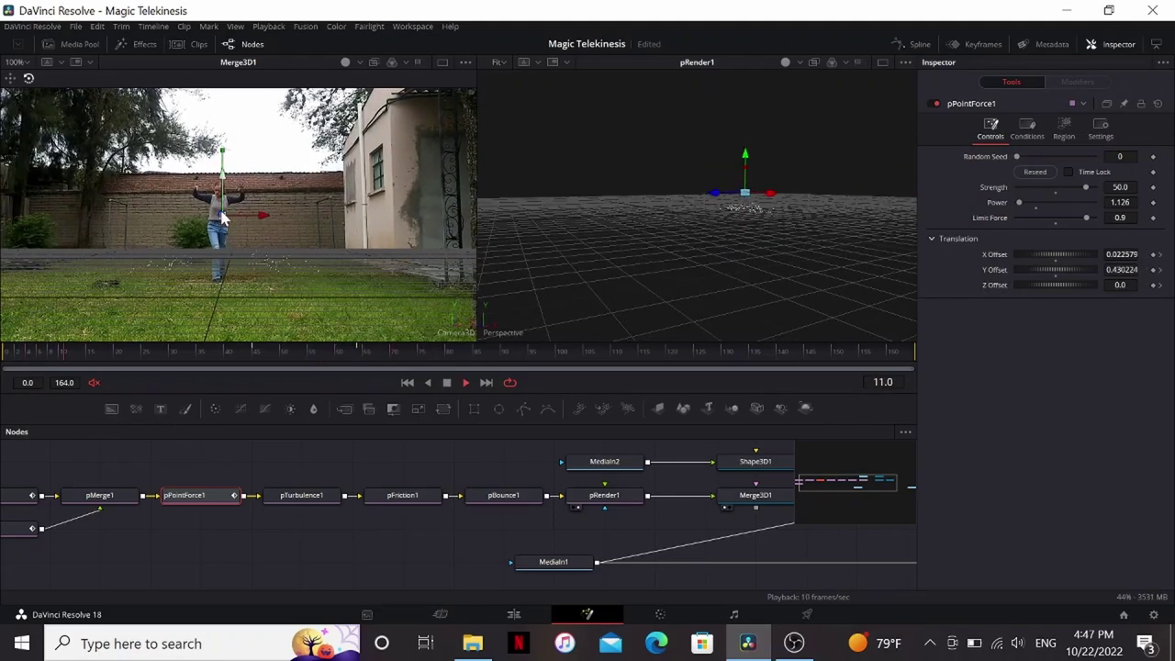
drag(86, 352, 6, 360)
key(space)
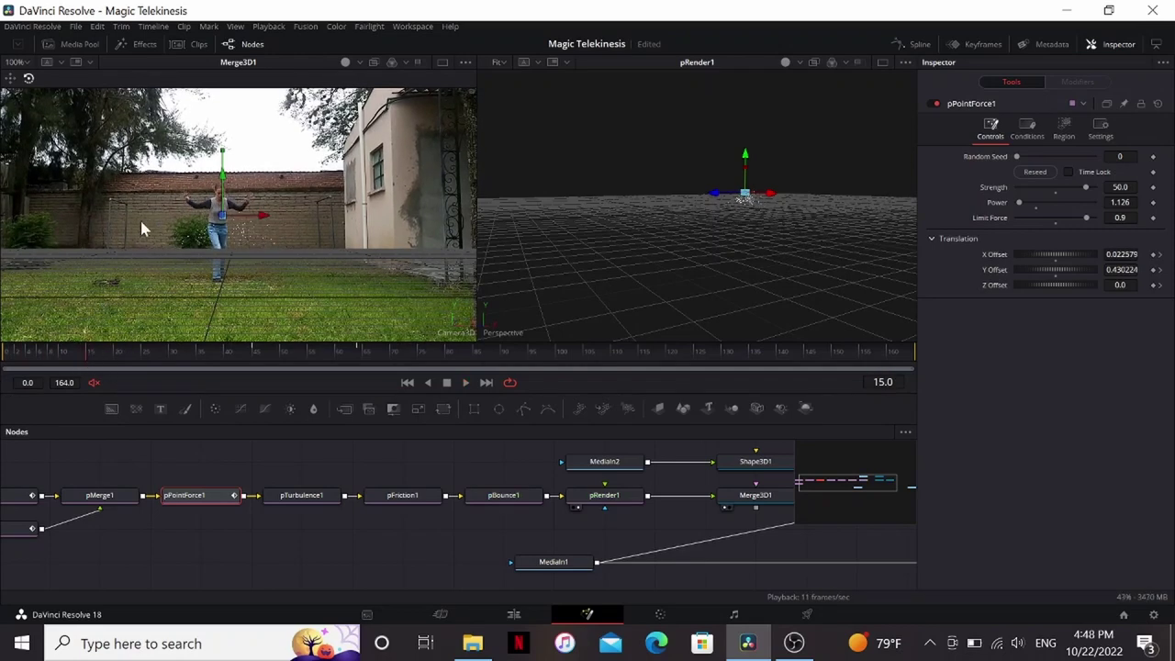
Keyframe pPointForce1's strength from 0.0 at frame 10 to 50.0 at frame 15 and play back the simulation
click(1154, 188)
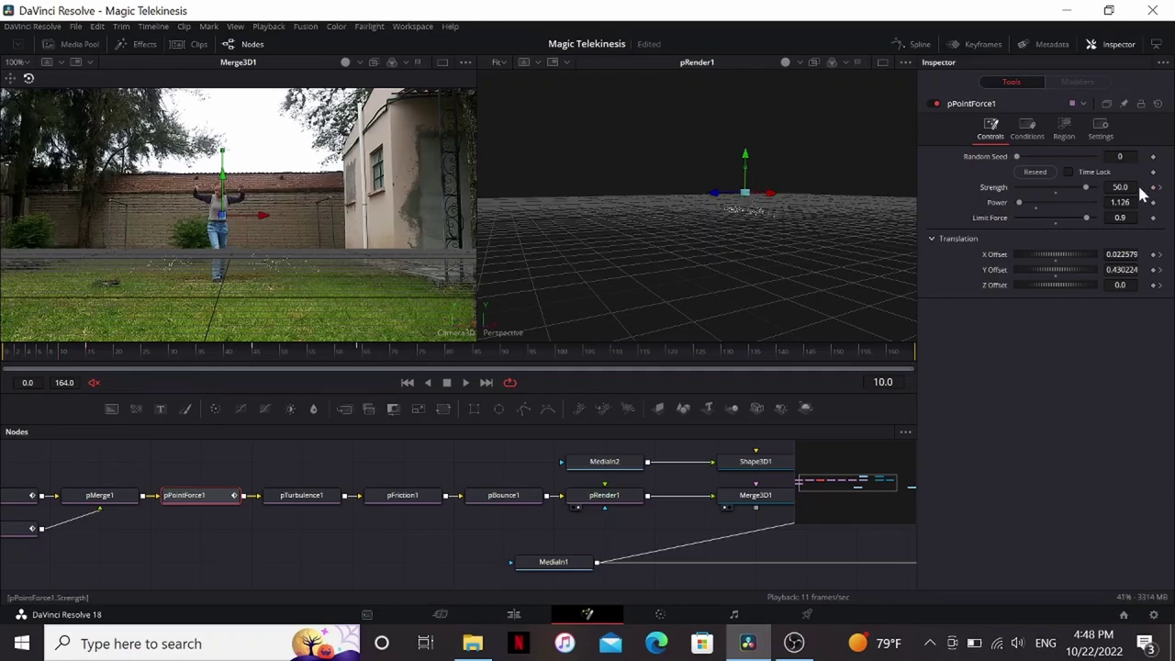
key(Return)
key(space)
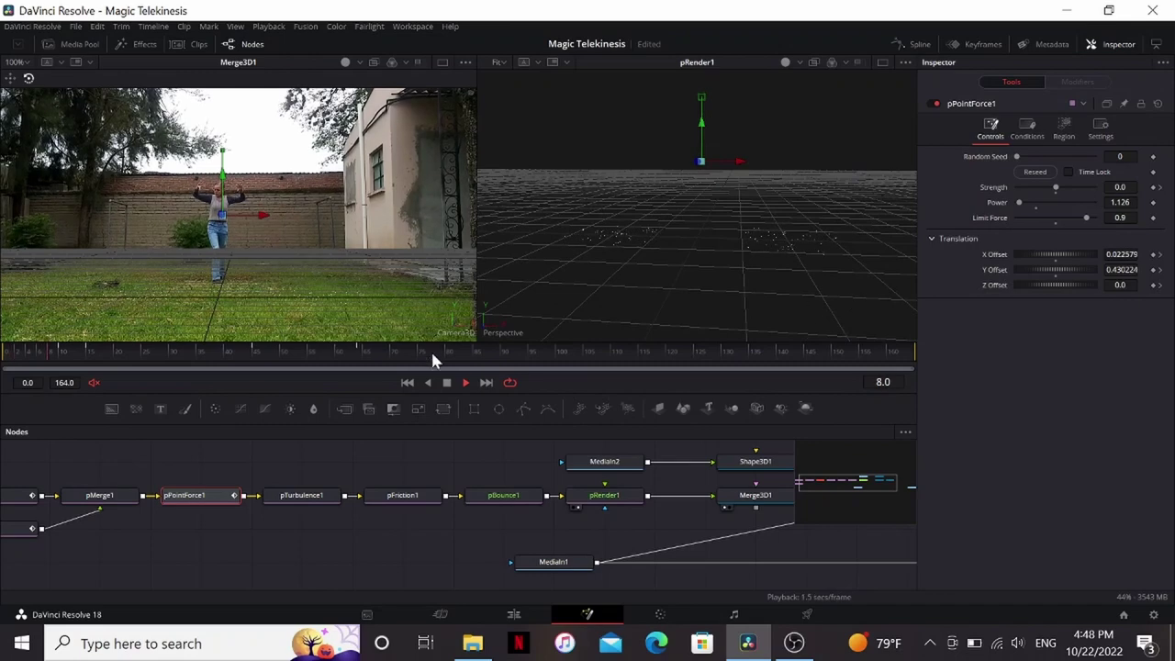
drag(58, 351, 3, 356)
Animate pTurbulence1's probability with keyframes, giving 0.4 at frame 14 and rising to 1.0, and play from the first frame
click(307, 498)
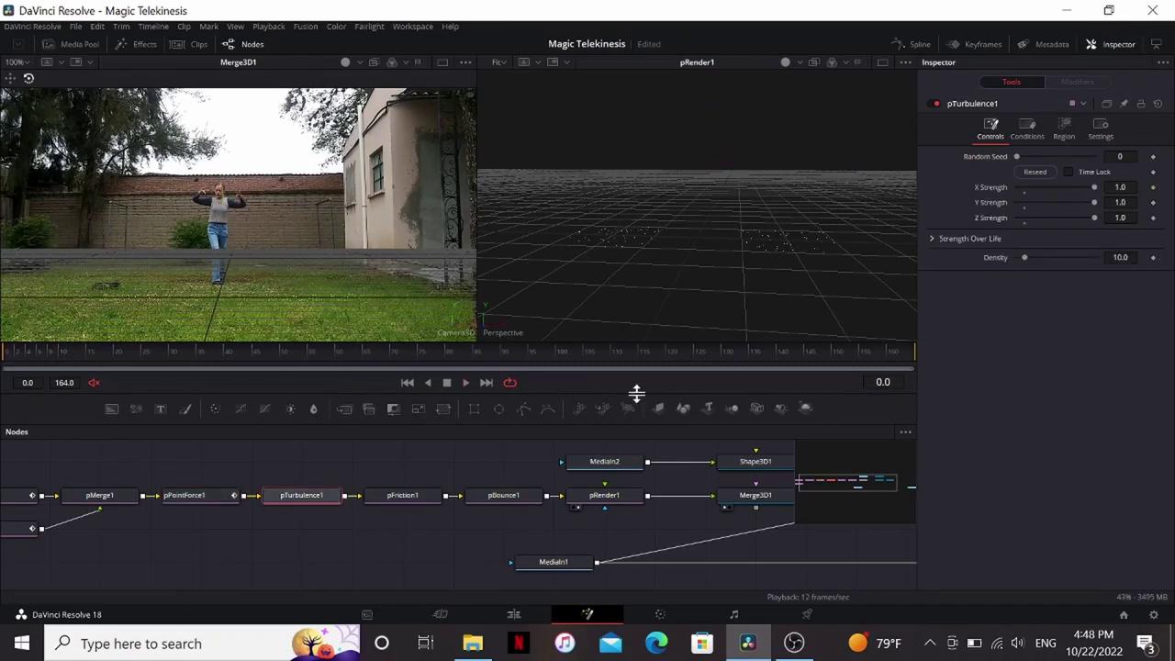
click(1028, 129)
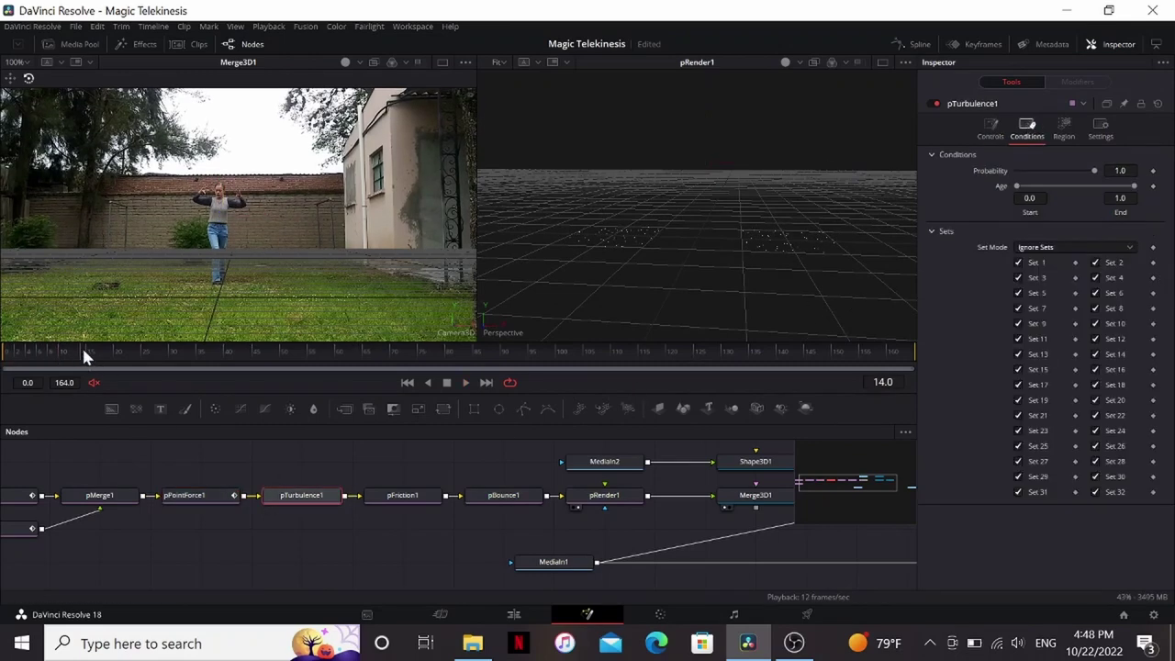
click(1153, 171)
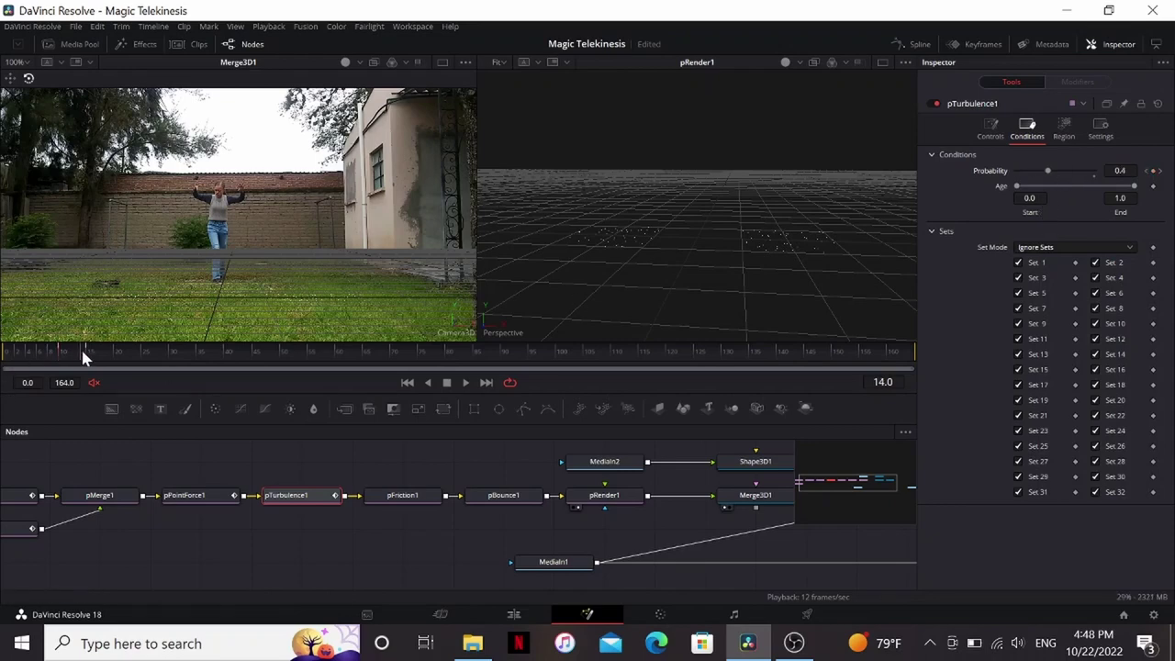
drag(89, 358, 3, 367)
key(space)
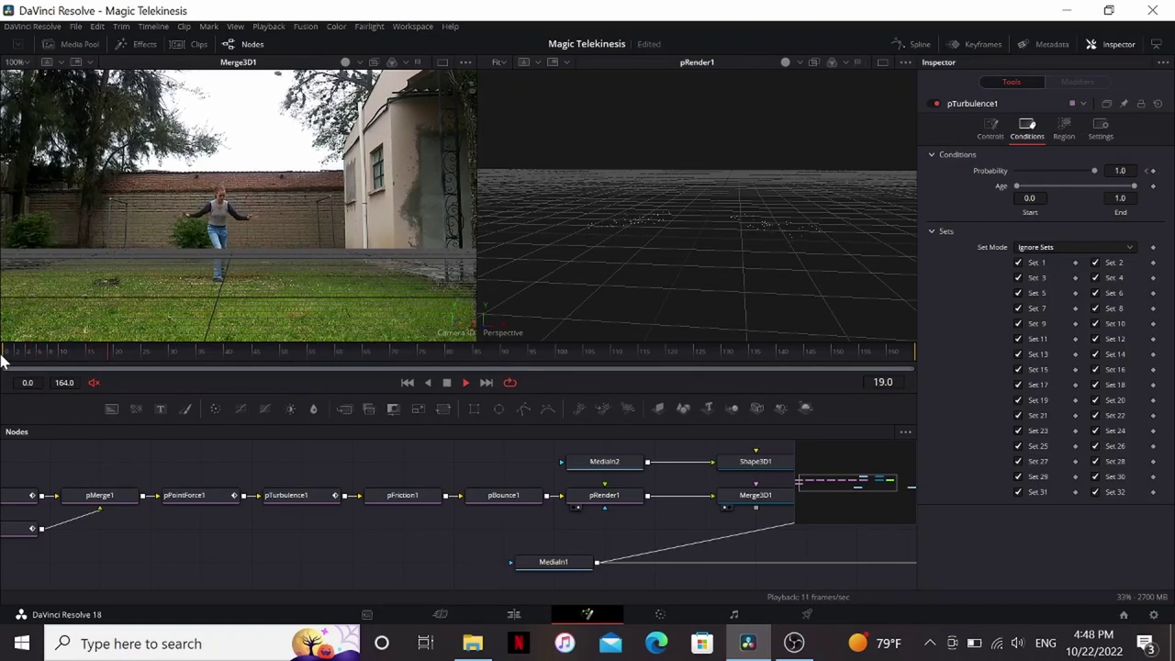
Go to frame 115 and insert a pDirectionalForce node between pBounce1 and pRender1
click(628, 362)
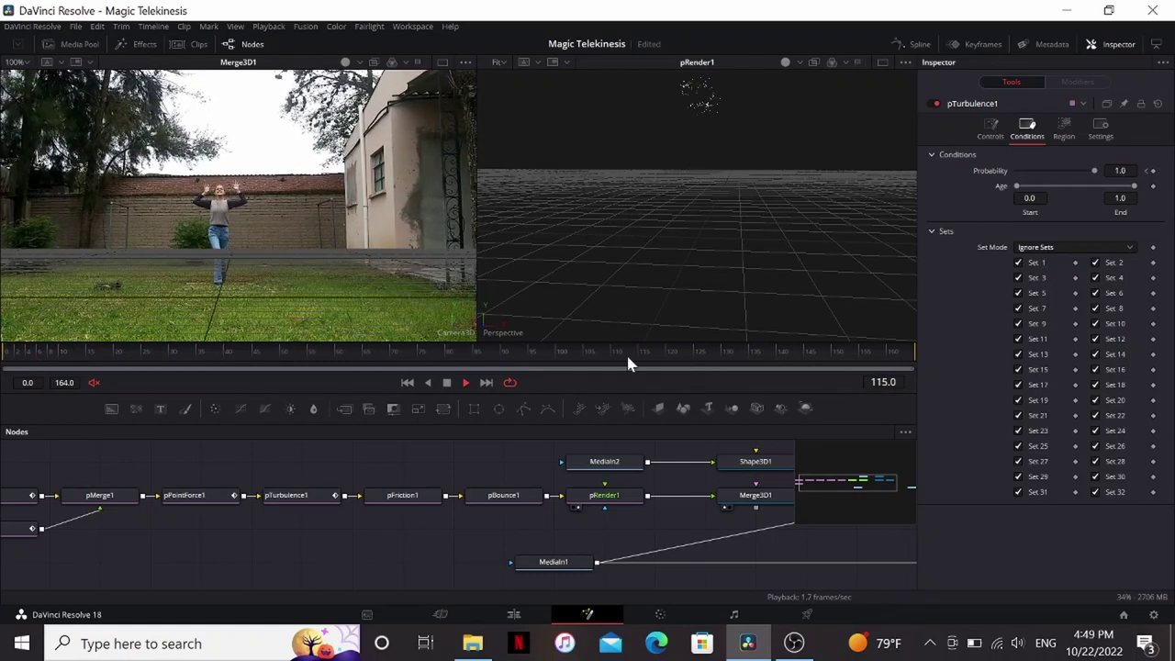
click(640, 363)
click(640, 360)
click(507, 496)
key(shift+space)
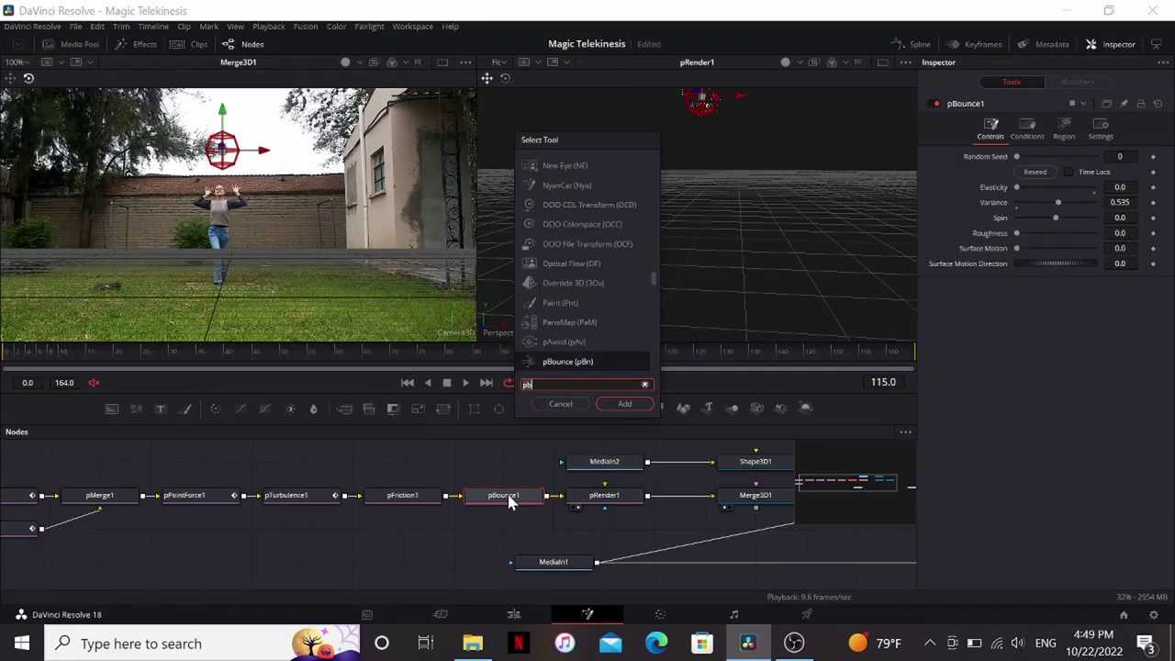
text(pd)
key(Return)
Set the directional force's Direction to 0 and Direction Z to 90
click(1122, 202)
text(0)
key(Tab)
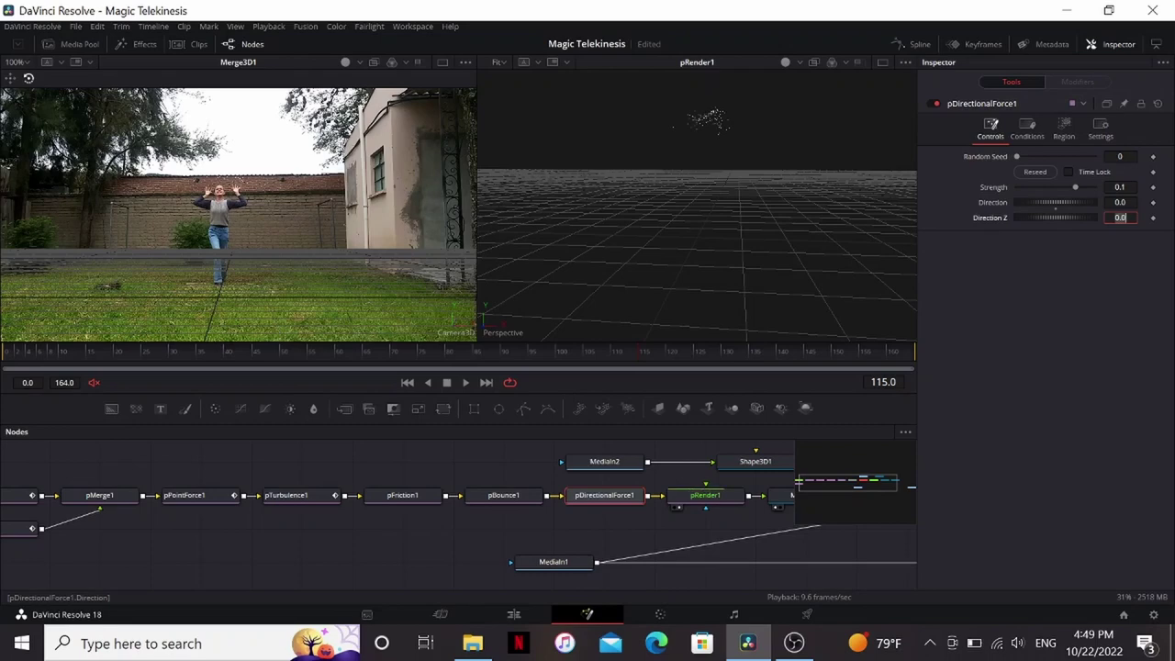
text(90)
key(Return)
Keyframe the directional force's strength from 0.0 at frame 115 to 5 at frame 120
click(1154, 187)
key(Tab)
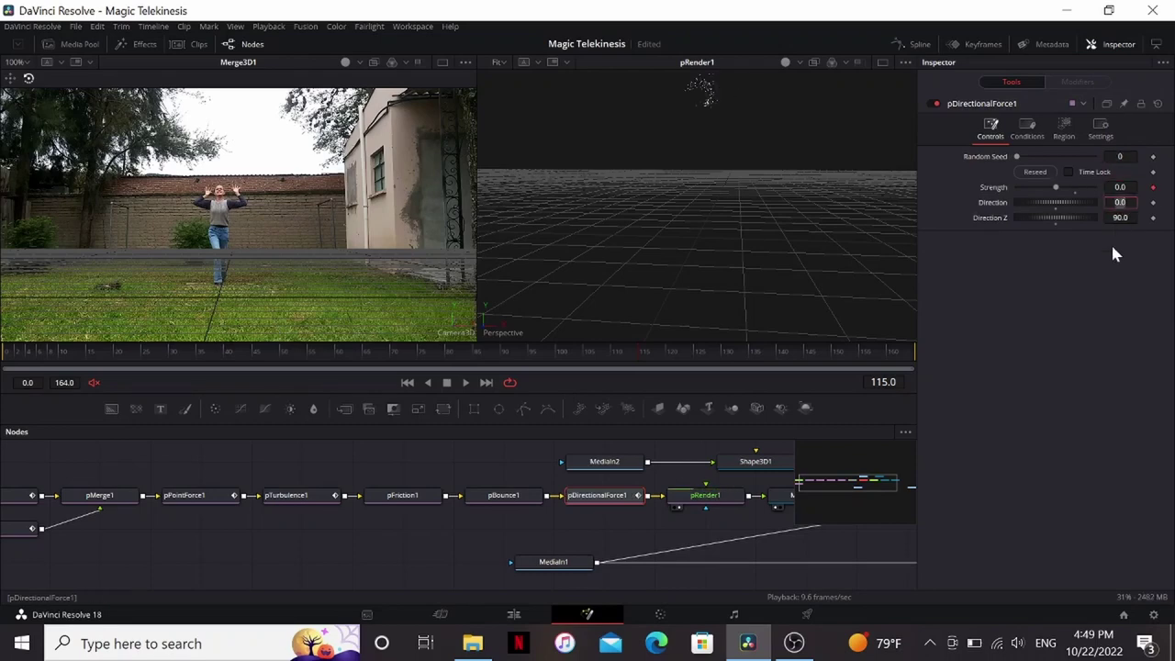
drag(646, 352, 667, 358)
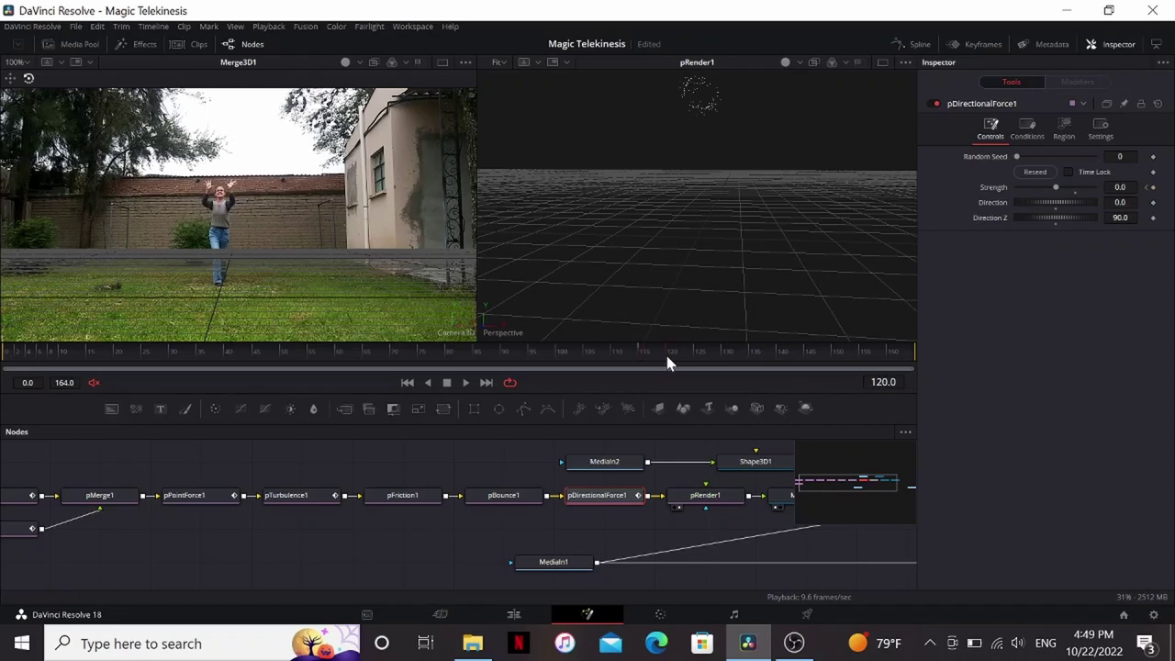
text(5)
key(Return)
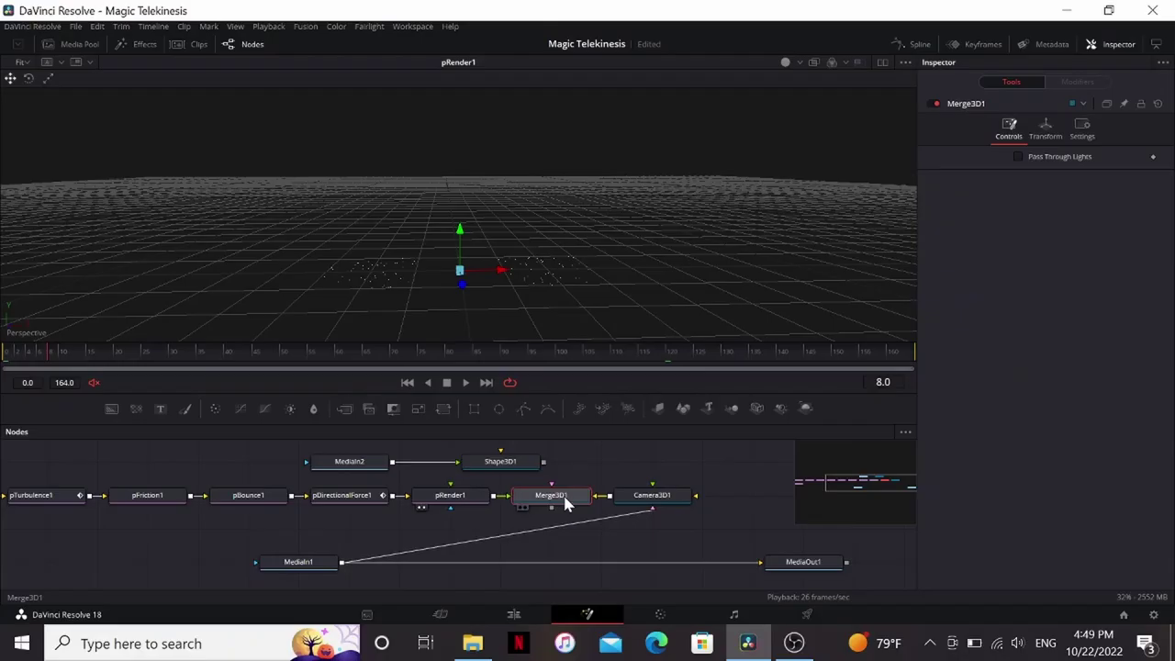
Remove the Merge3D1 node, place Camera3D1 below pRender1 and play the particle render
click(610, 497)
drag(608, 501, 494, 542)
click(466, 500)
key(space)
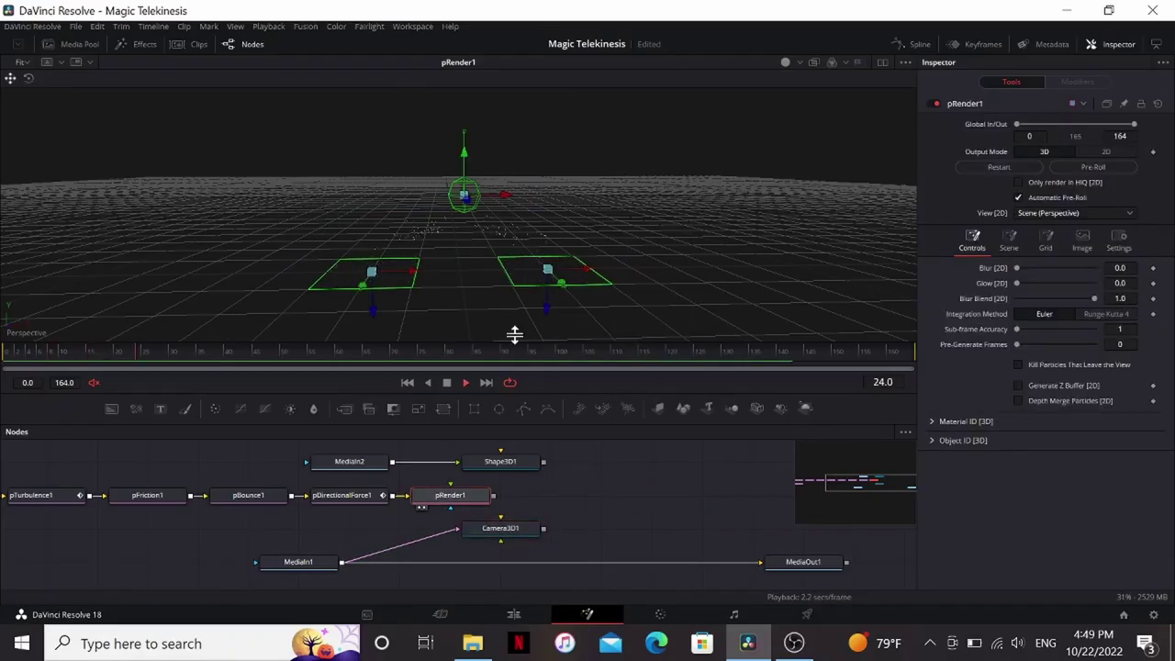
Add a Replicate 3D node after pRender1 and connect Shape3D1 to it as the replicated mesh
click(505, 461)
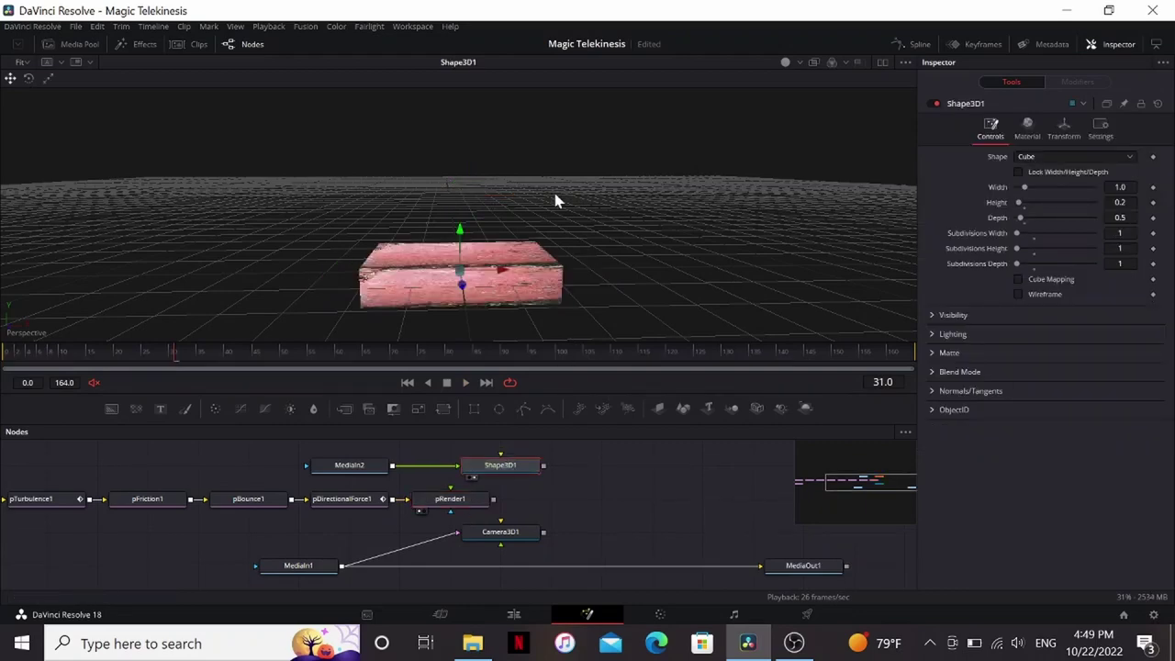
click(456, 510)
key(shift+space)
text(rep)
key(Down)
key(Down)
key(Down)
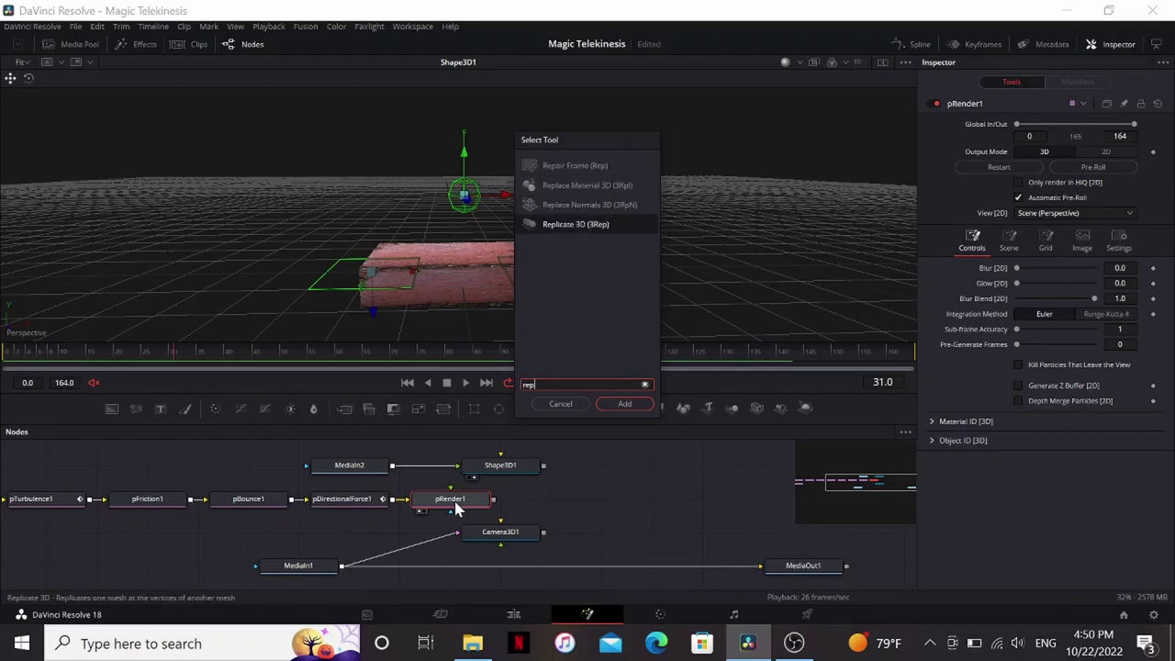
key(Return)
click(524, 511)
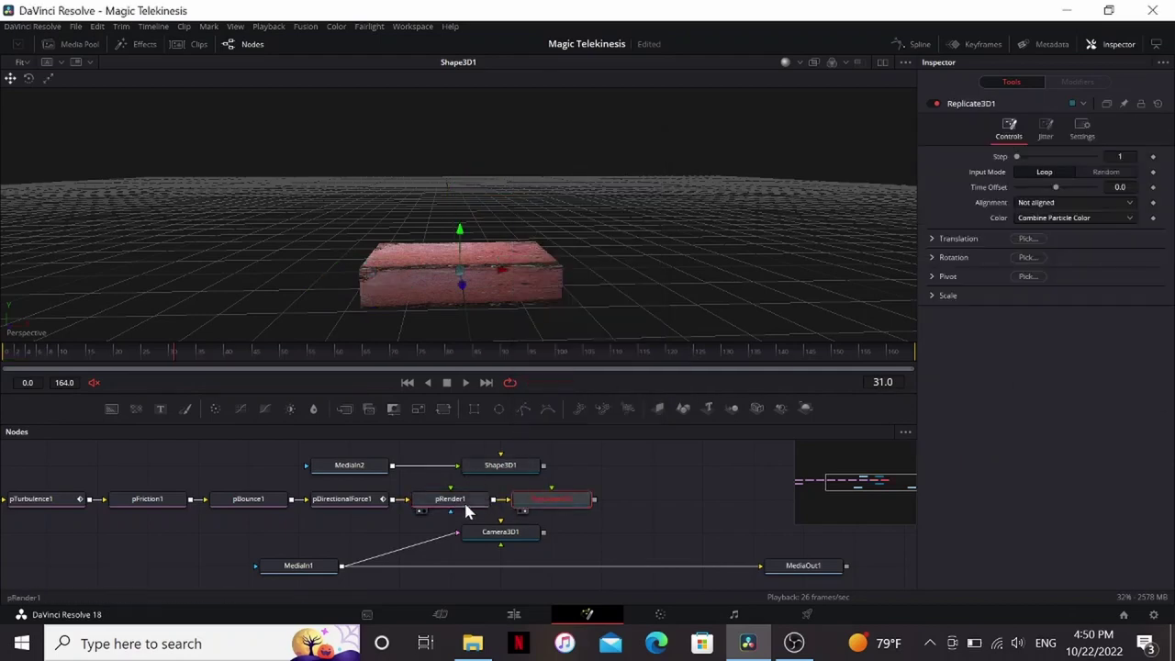
drag(468, 505, 488, 280)
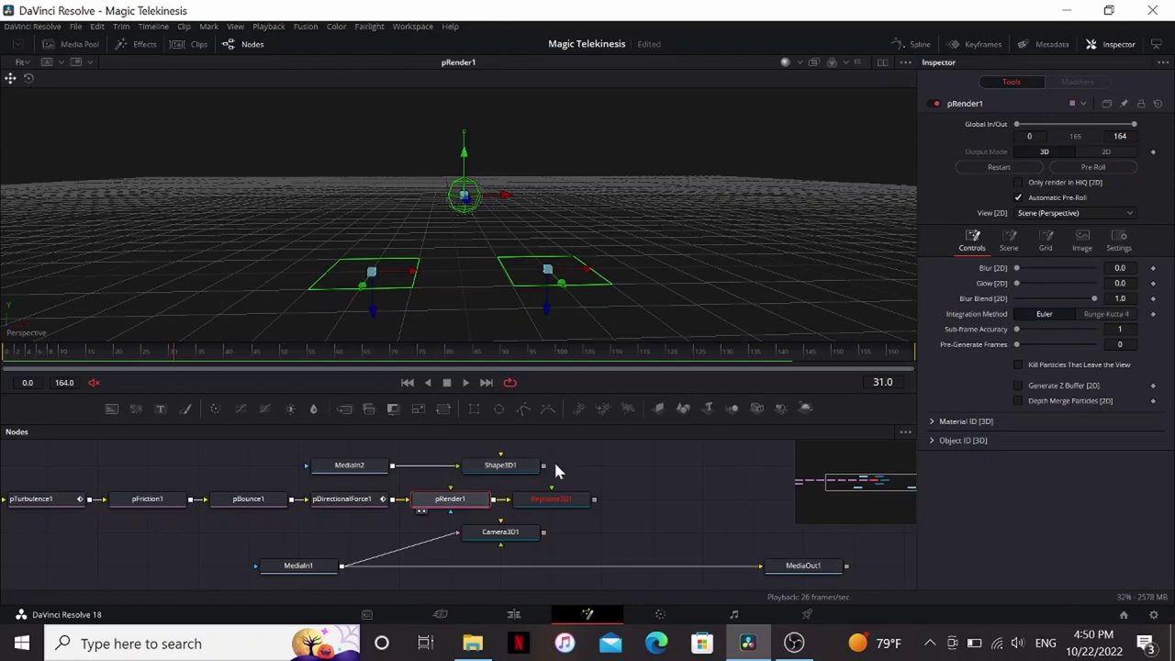
drag(544, 466, 549, 498)
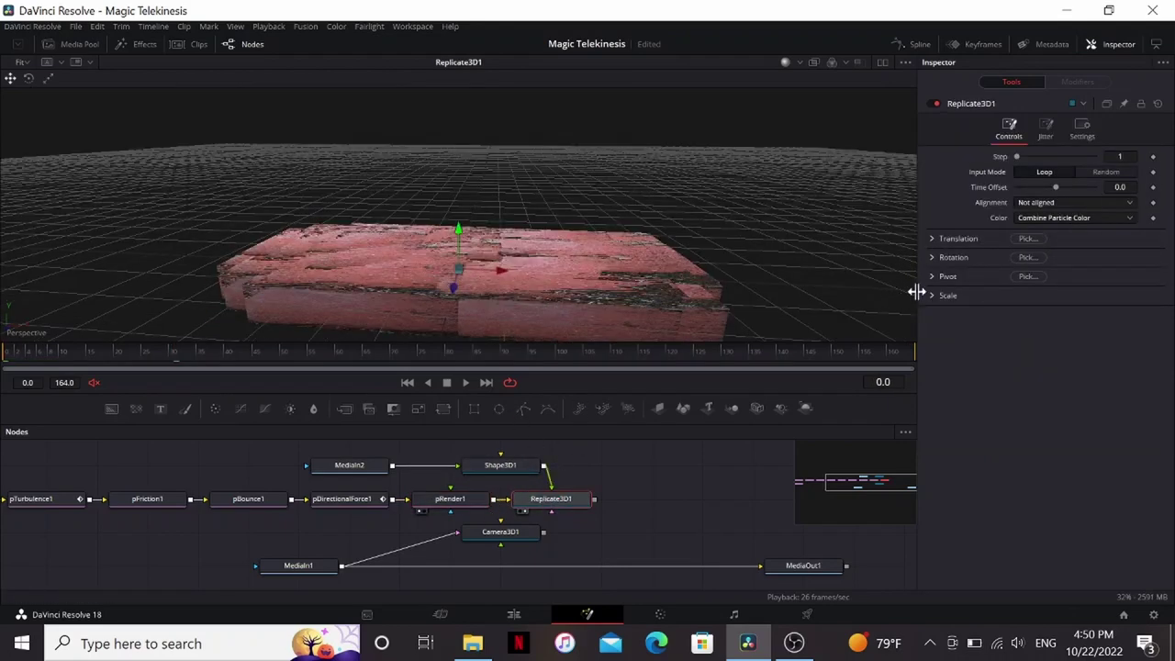
Set the locked X/Y/Z scale of the replicated bricks to 0.119
click(935, 295)
drag(1032, 326, 1018, 326)
drag(1121, 327, 1120, 327)
scroll(684, 246, up, 3)
drag(683, 246, 584, 257)
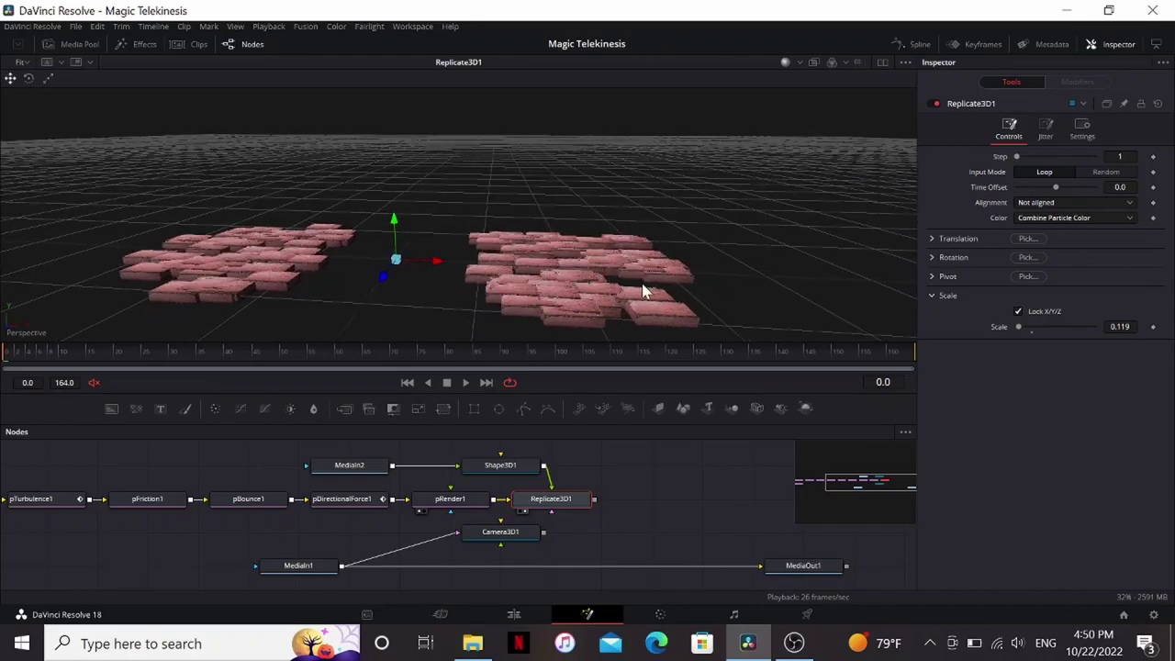
scroll(641, 298, up, 3)
drag(651, 286, 570, 252)
Set Replicate3D1's translation jitter Y to 0.014 and its rotation jitter Y to 39.1
click(1048, 128)
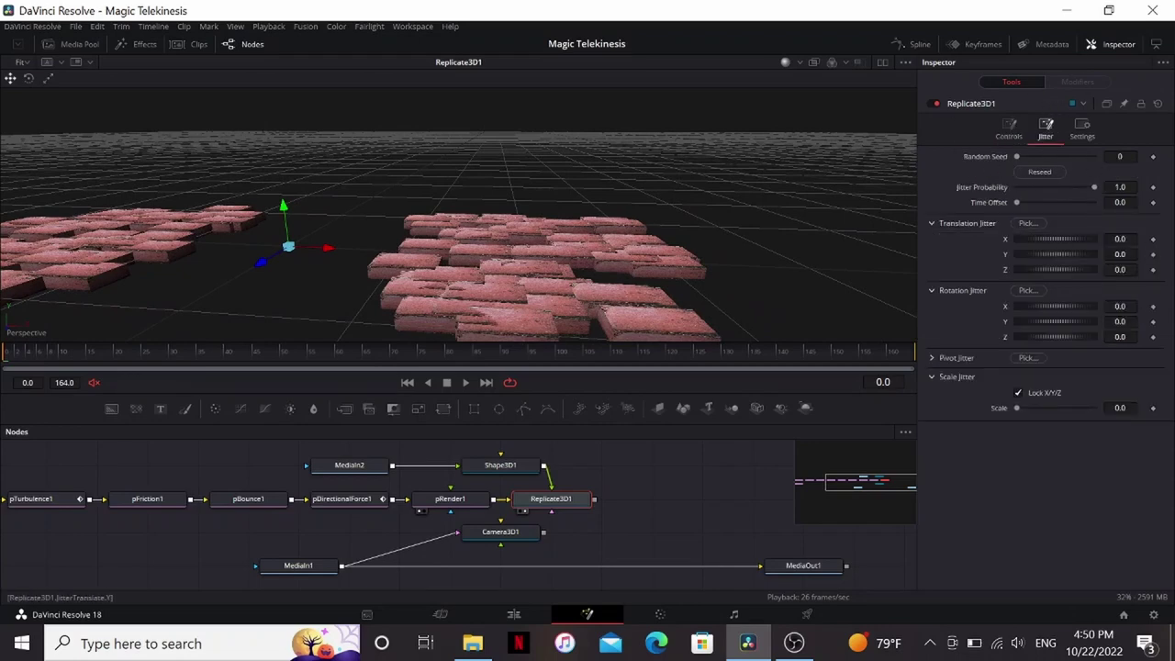
drag(1056, 255, 1069, 255)
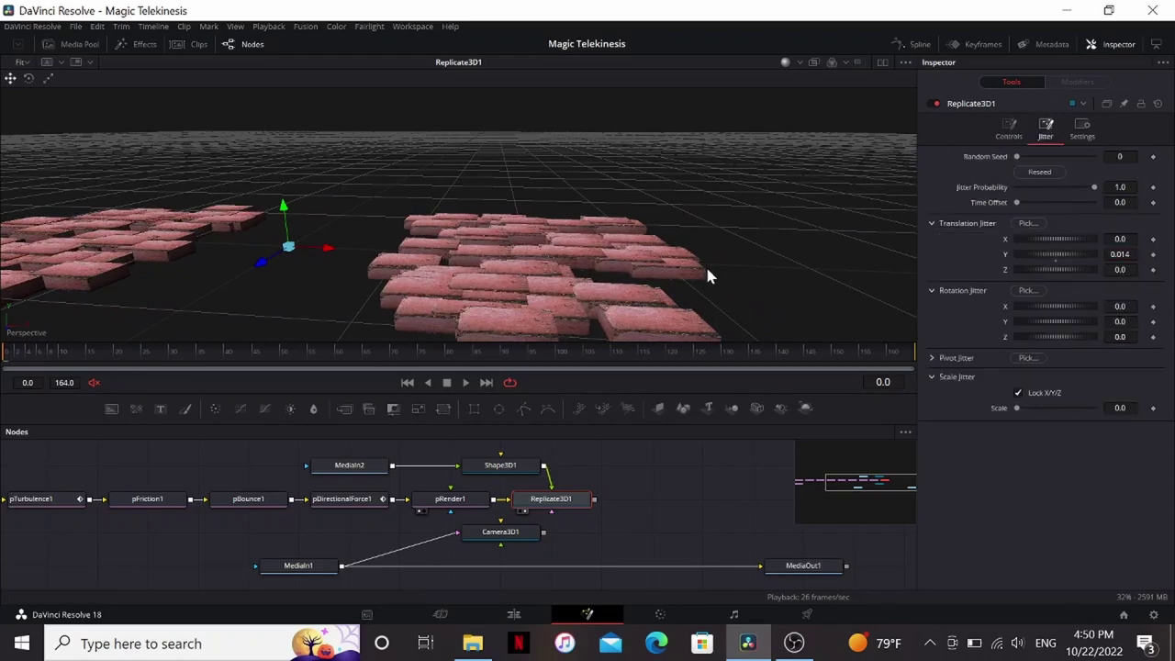
drag(680, 268, 705, 259)
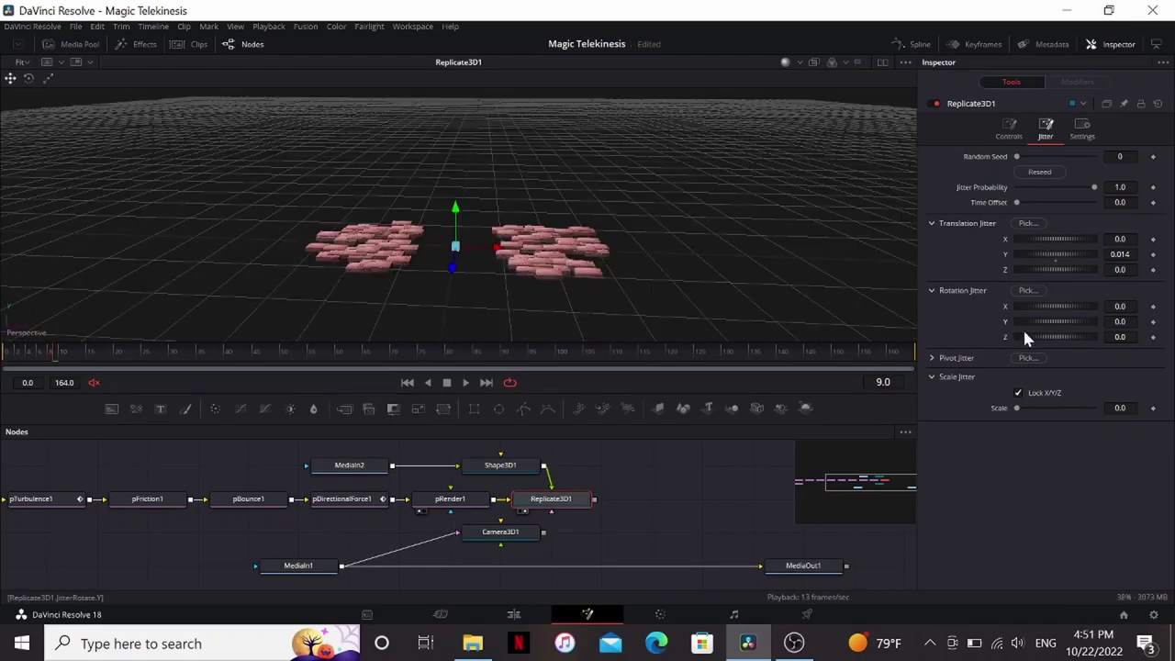
drag(1025, 323, 1061, 327)
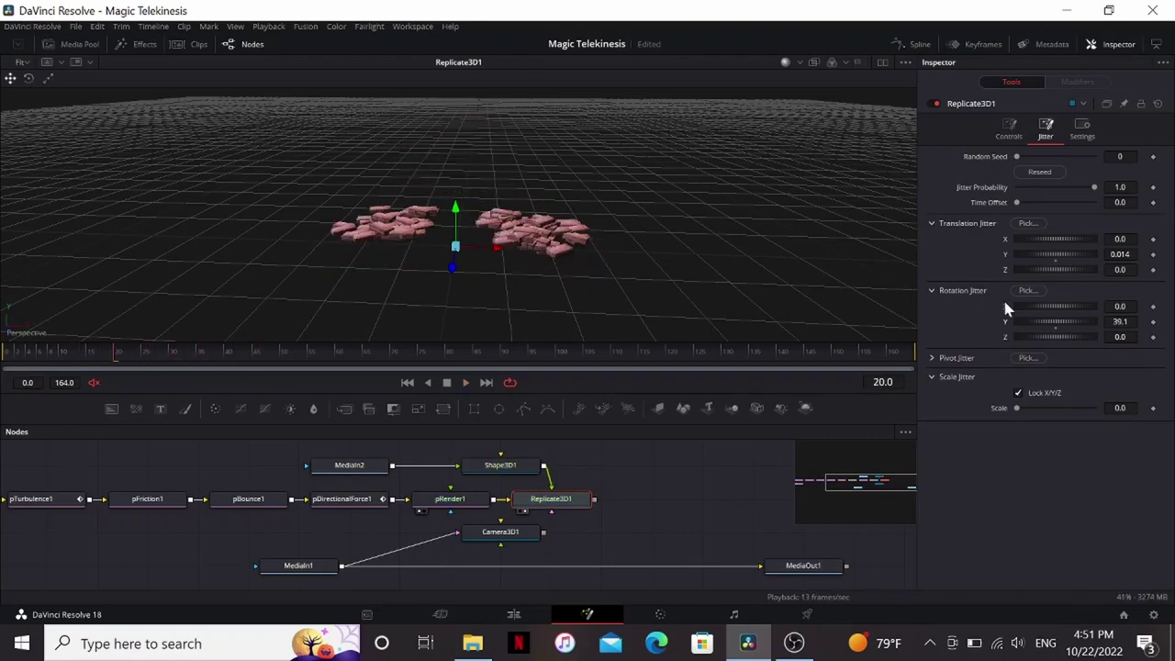
Keyframe the X, Y and Z rotation jitter at frame 20, then change the X rotation jitter around frame 146
click(1153, 308)
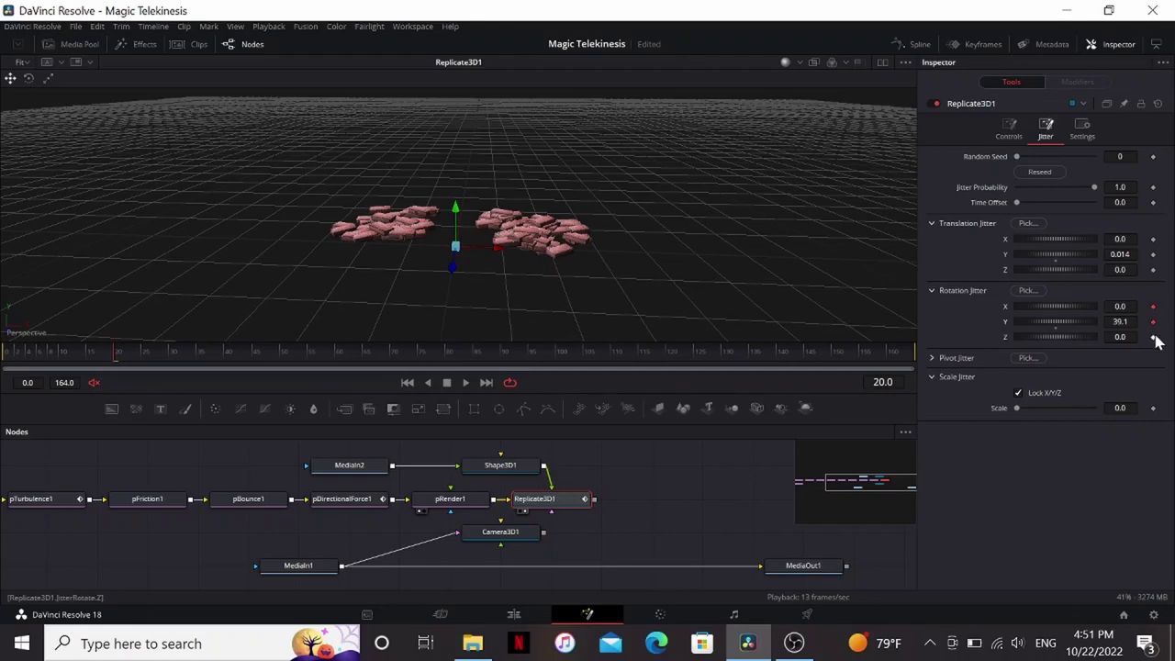
click(1154, 337)
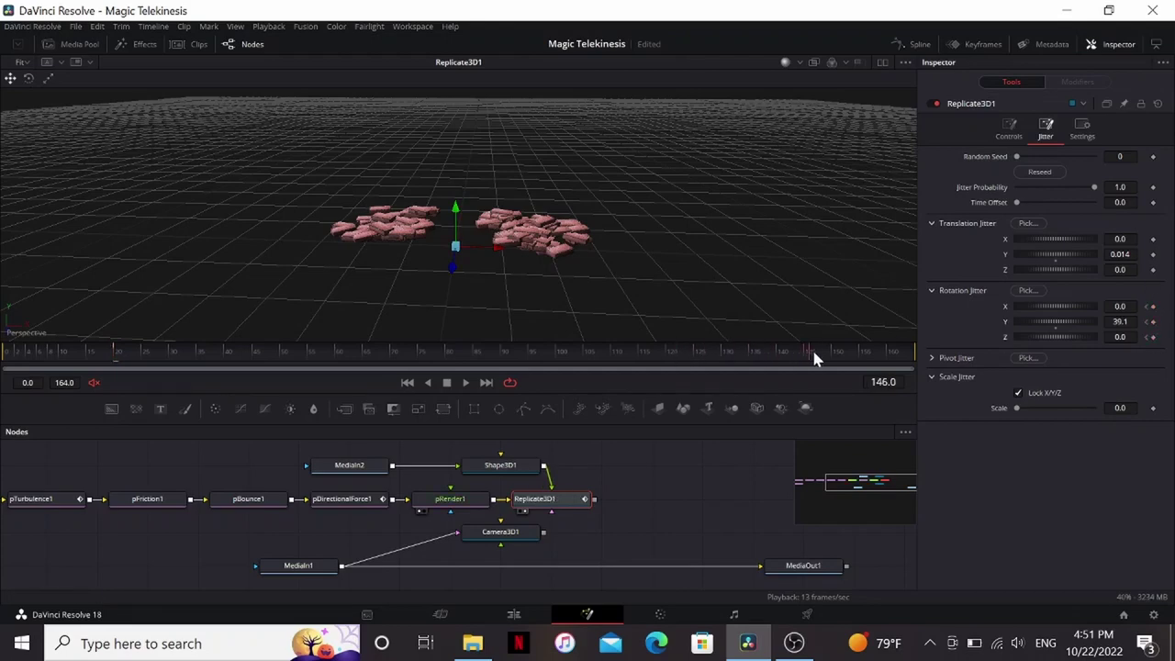
drag(1032, 306, 1138, 303)
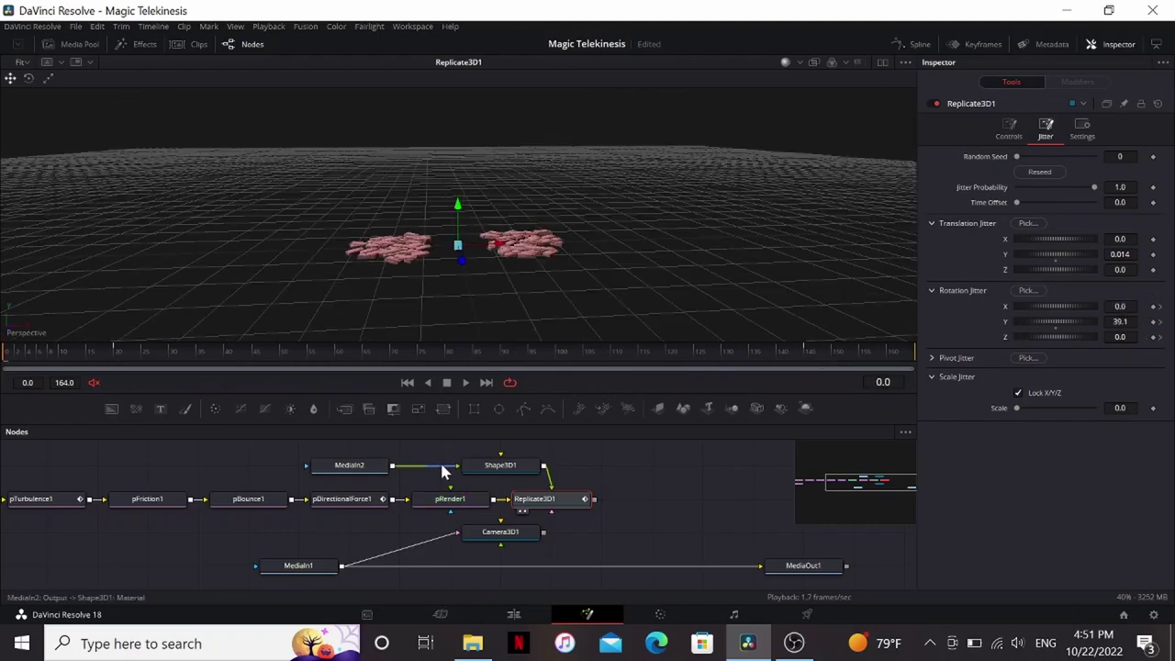
Combine Camera3D1 and Replicate3D1 in a Merge 3D node and display the merged scene
drag(440, 465, 416, 489)
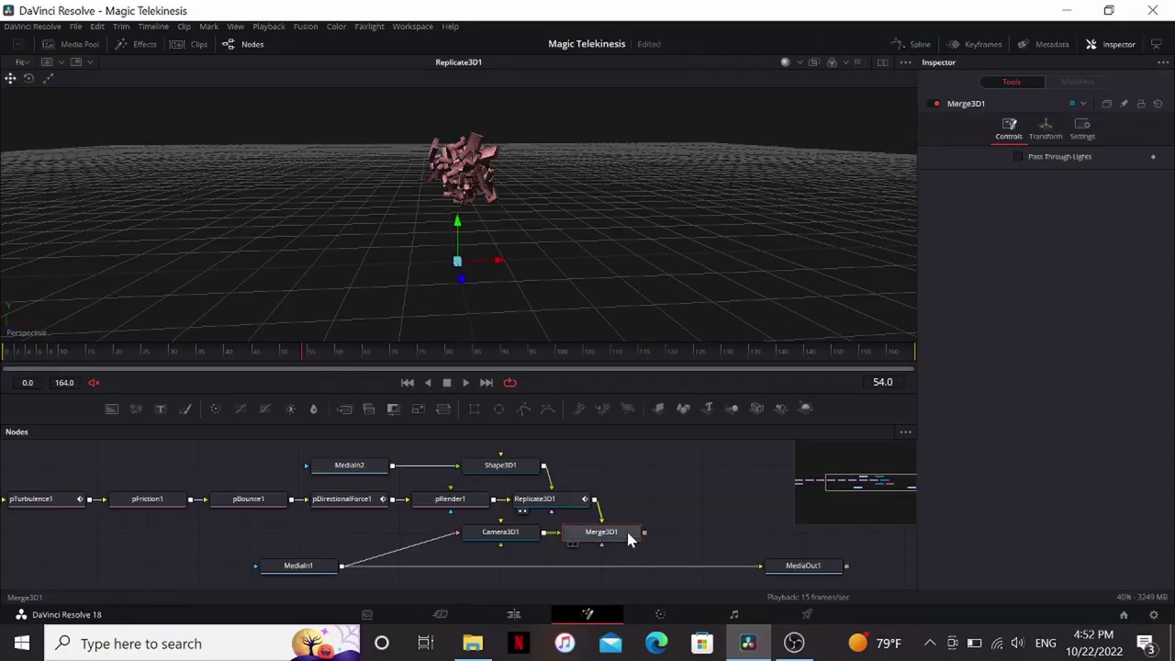
key(2)
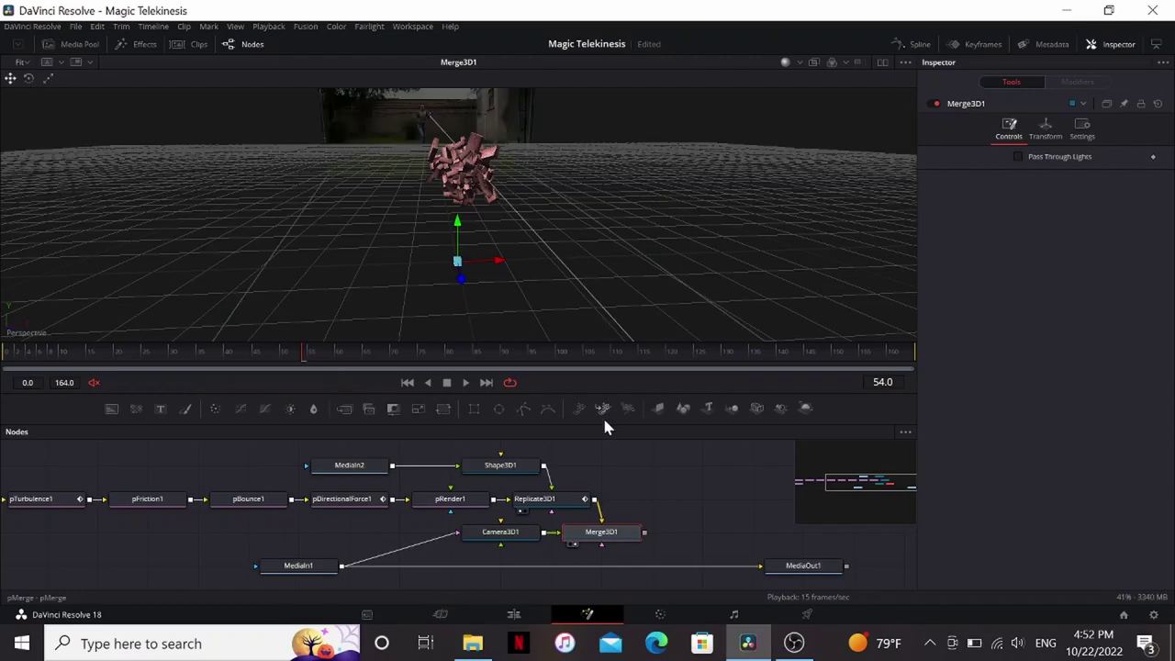
Show MediaIn1 beside the 3D scene and add a Directional Light node connected to Merge3D1
click(312, 567)
key(1)
key(shift+space)
text(dir)
key(Down)
key(Down)
key(Return)
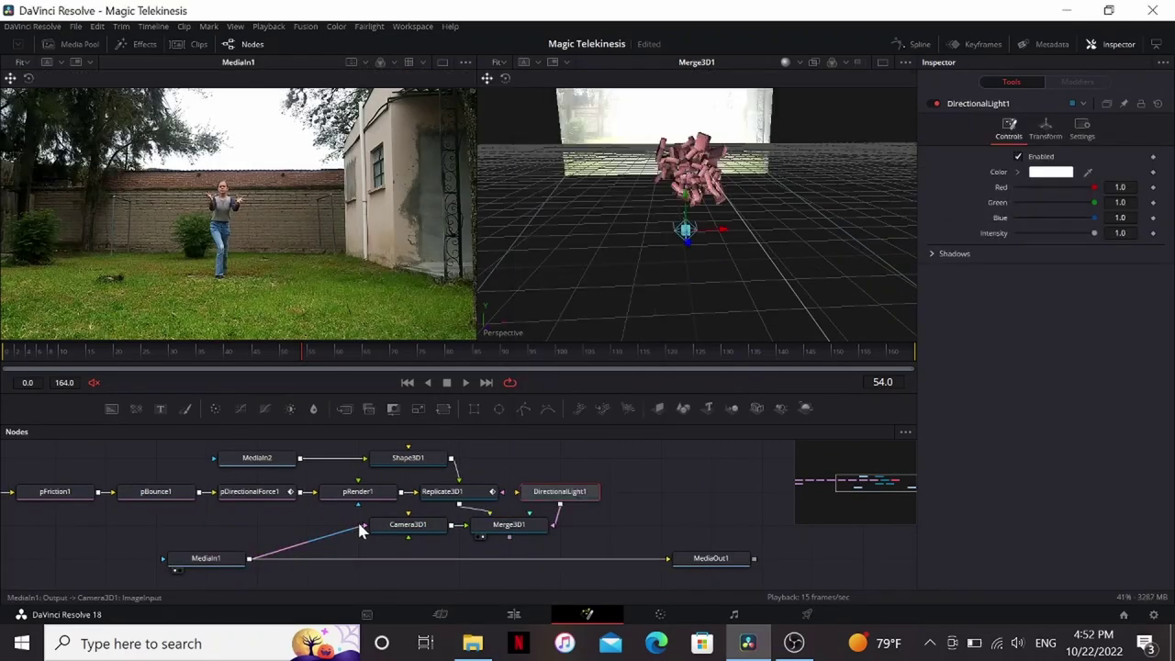
Disconnect MediaIn1 from Camera3D1 and rotate the directional light to angle its illumination on the bricks
drag(361, 530, 274, 561)
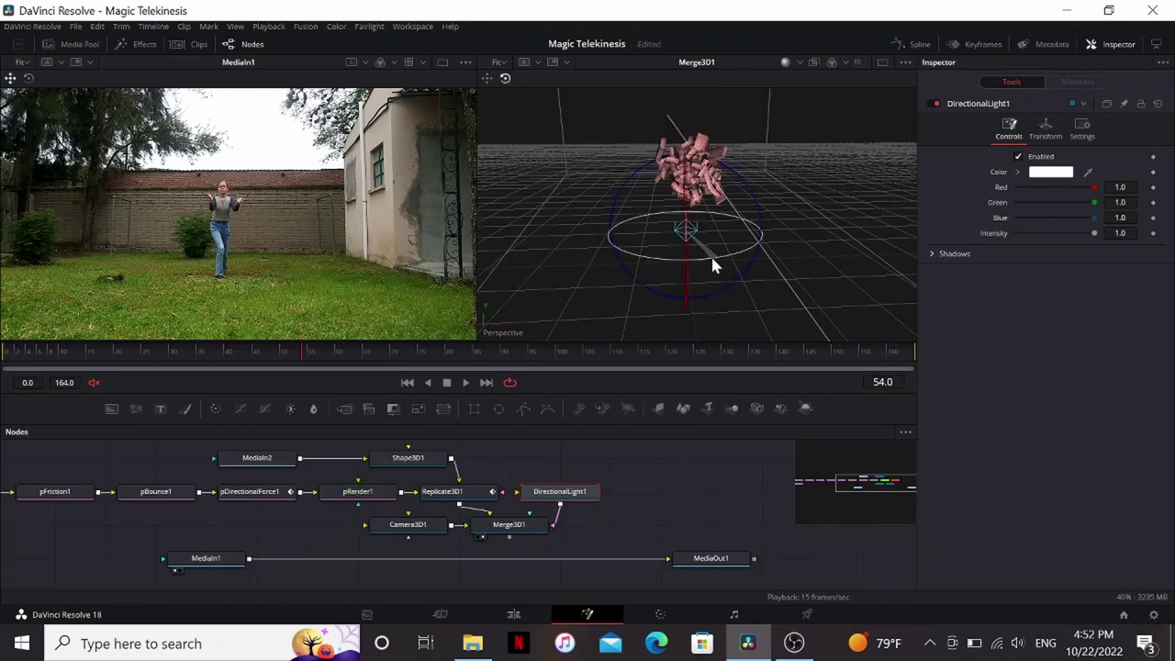
drag(711, 254, 560, 250)
drag(627, 183, 697, 206)
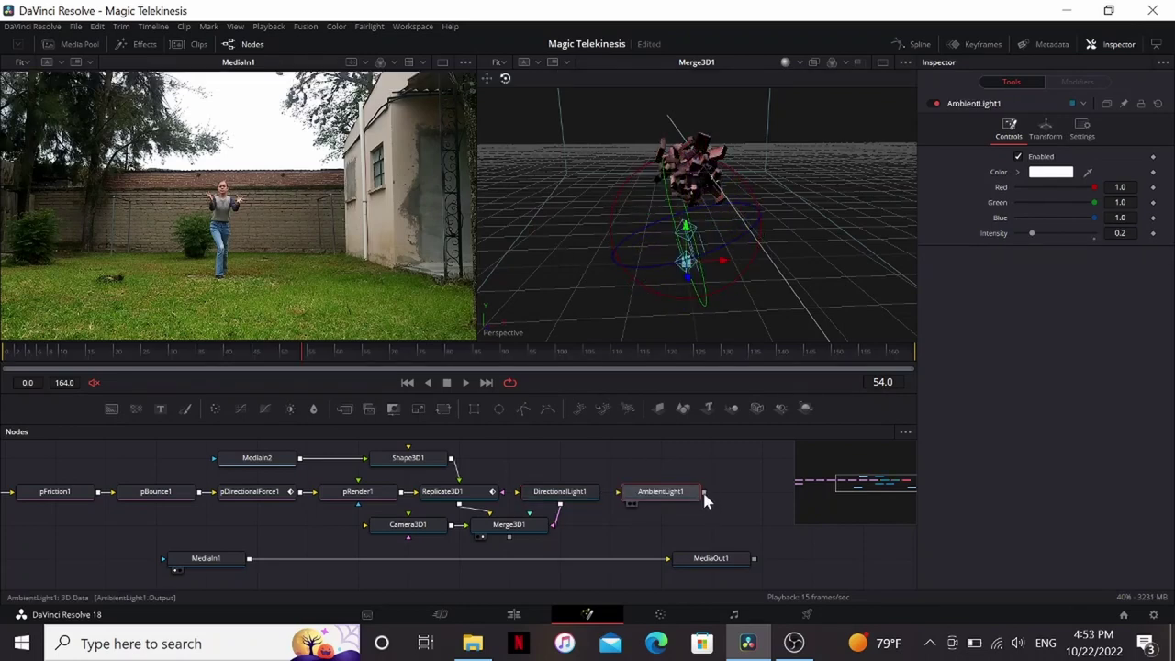
Connect an Ambient Light node to Merge3D1 and set its intensity to 0.315
drag(706, 492, 519, 528)
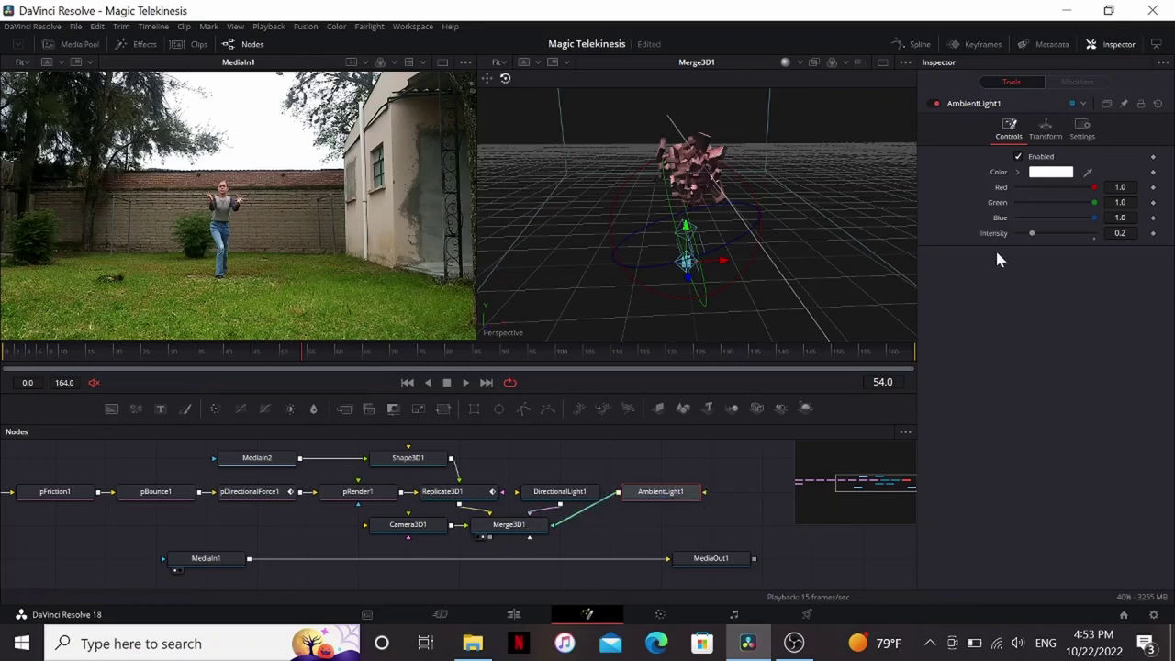
drag(1032, 233, 1043, 237)
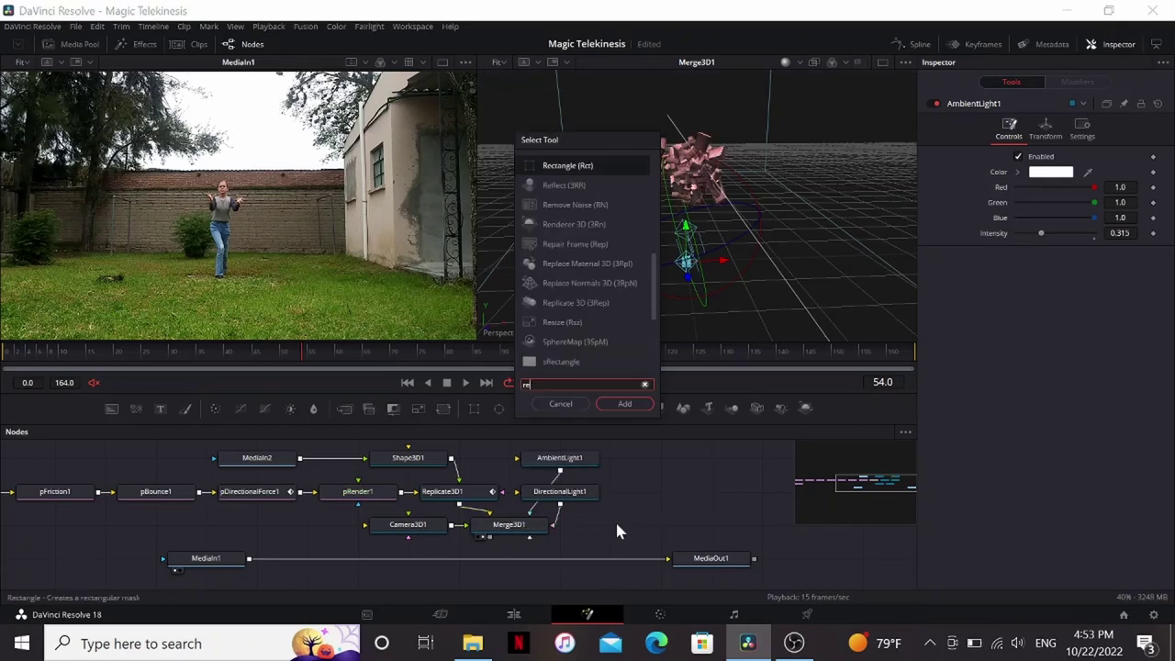
Add a Renderer 3D node after Merge3D1 and display its output
text(n)
key(Return)
drag(489, 537, 618, 523)
key(1)
Configure Renderer3D1 with the OpenGL Renderer, lighting enabled, Z and Vector output channels, and float16 depth
click(1047, 246)
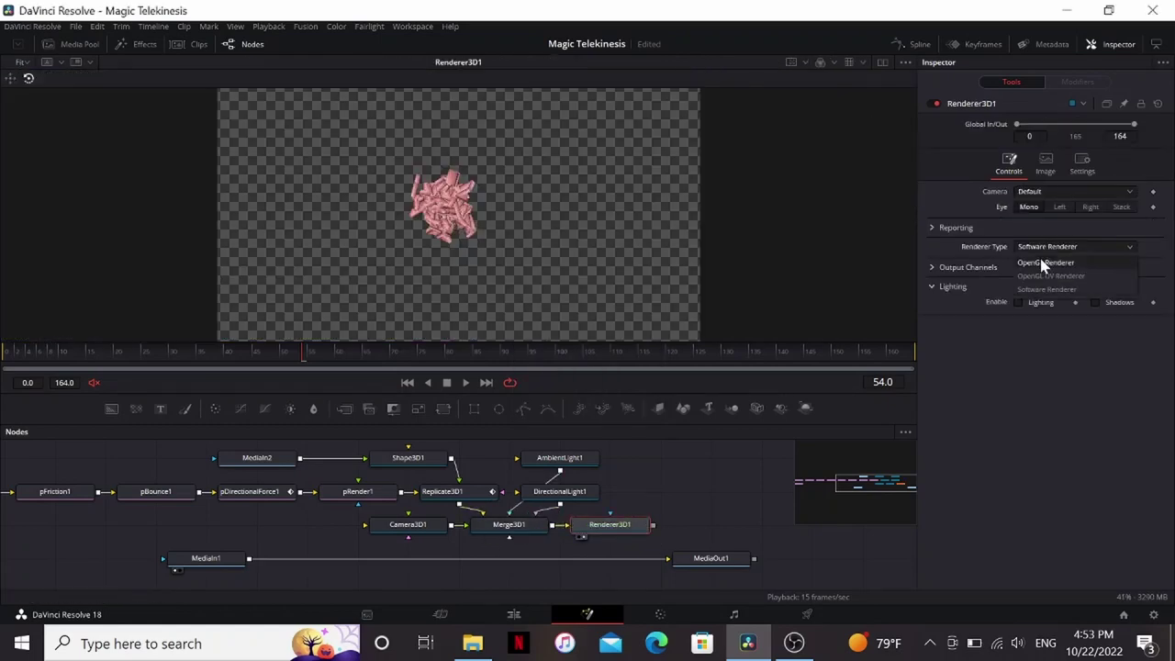
click(1045, 263)
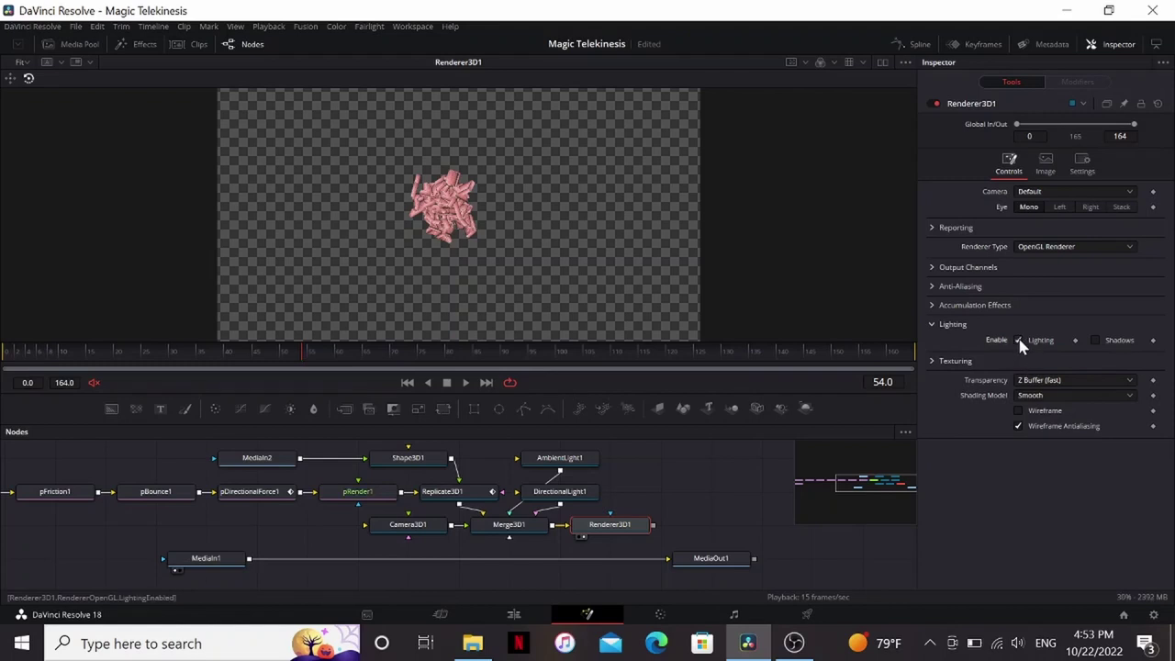
click(1019, 340)
click(932, 268)
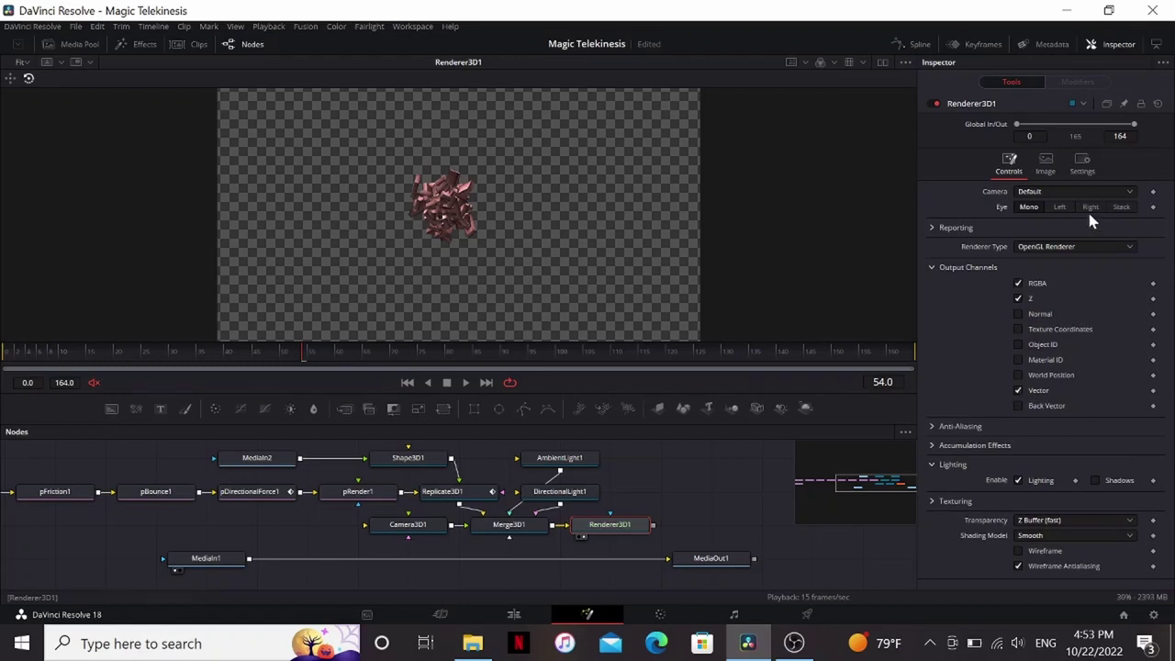
click(1046, 166)
click(1035, 294)
click(1042, 344)
Add an Ambient Occlusion node after Renderer3D1
key(shift+space)
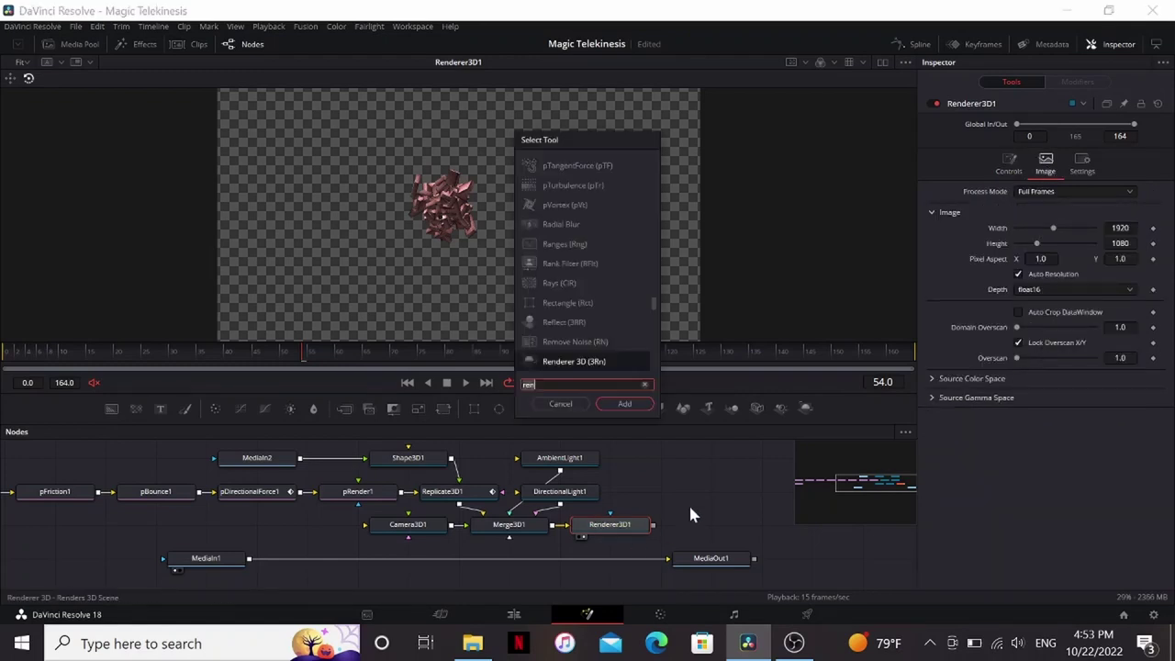
text(am)
key(Down)
key(Return)
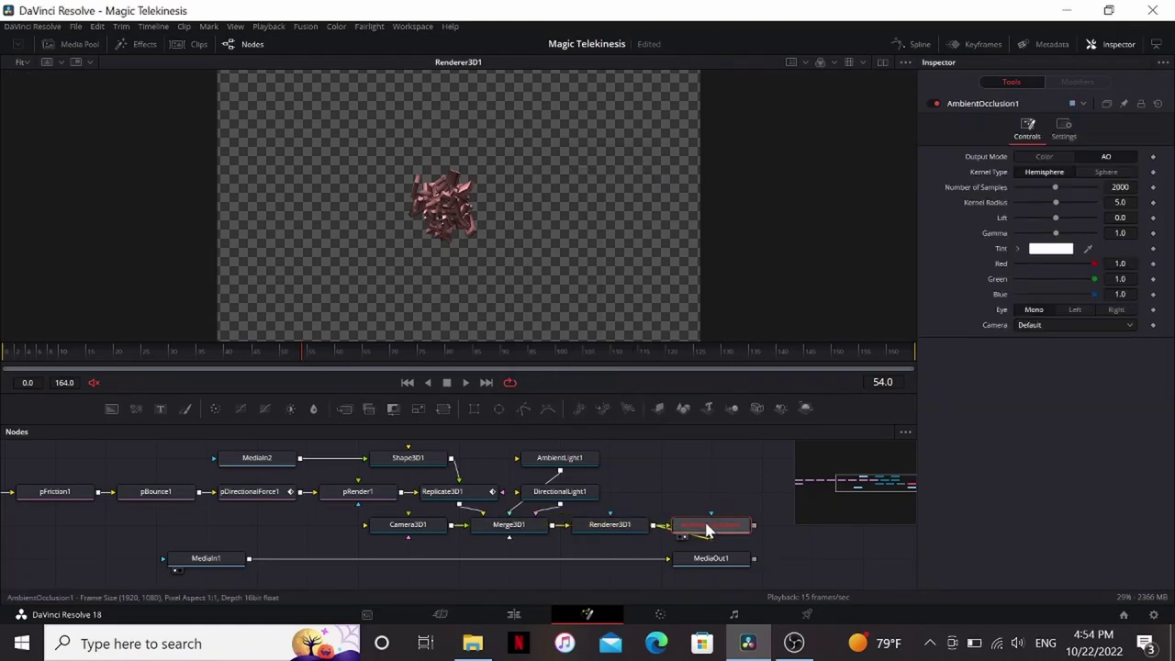
Set the ambient occlusion's kernel type to Sphere, kernel radius to 0.55 and output mode to Color
click(1093, 174)
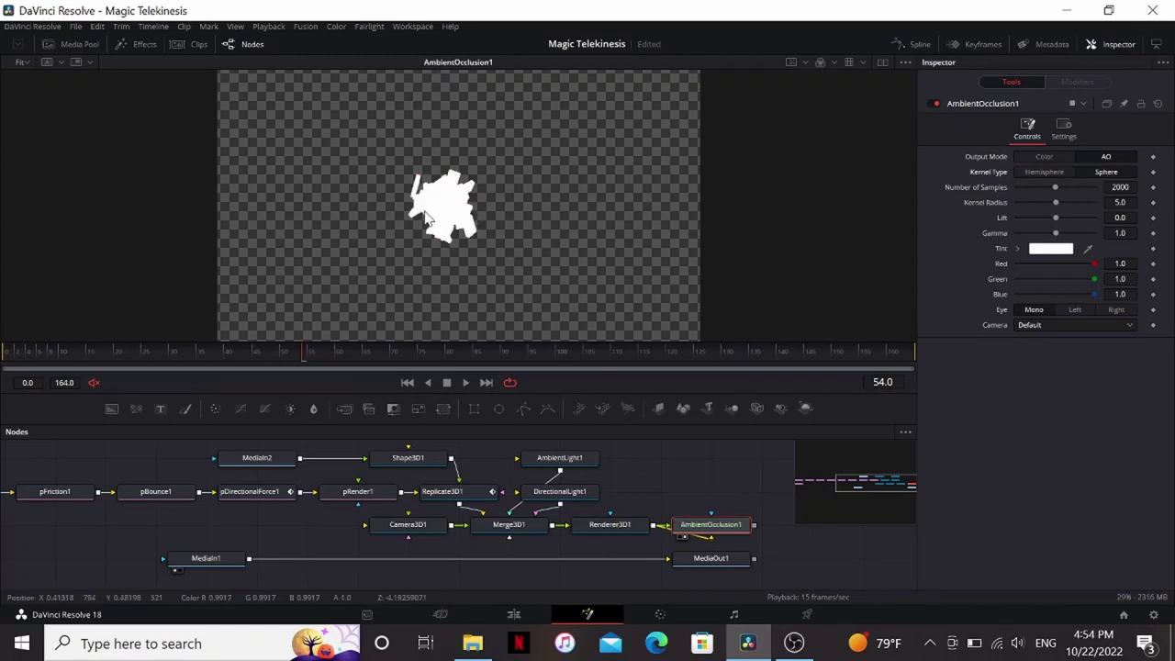
scroll(457, 210, up, 2)
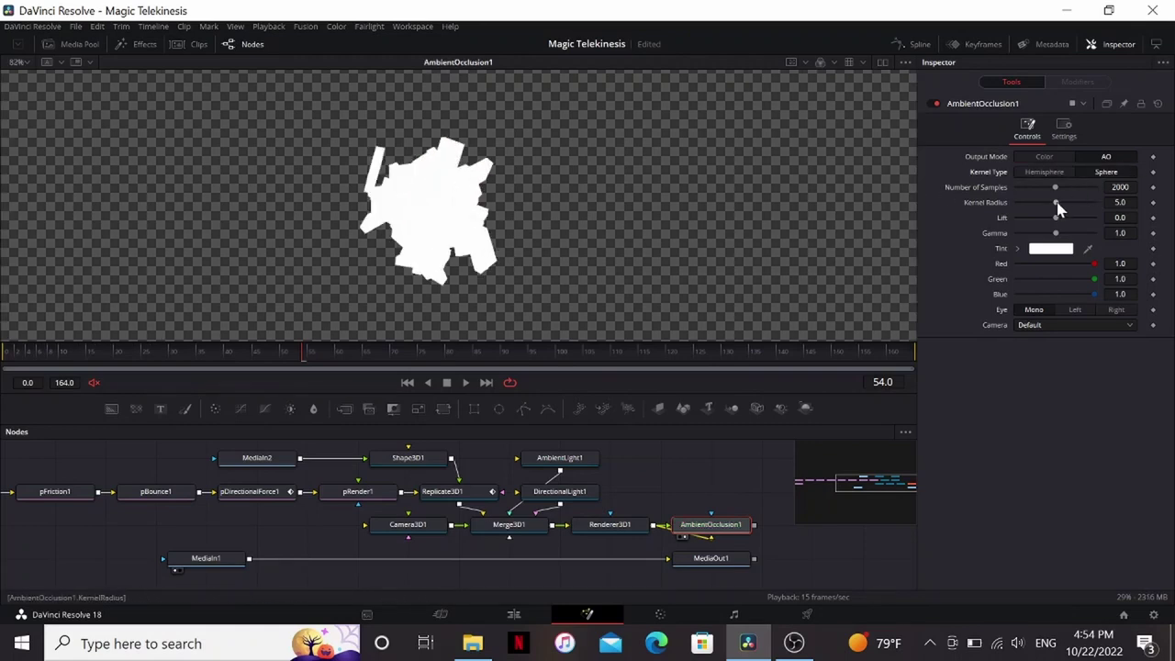
drag(1057, 208, 1022, 201)
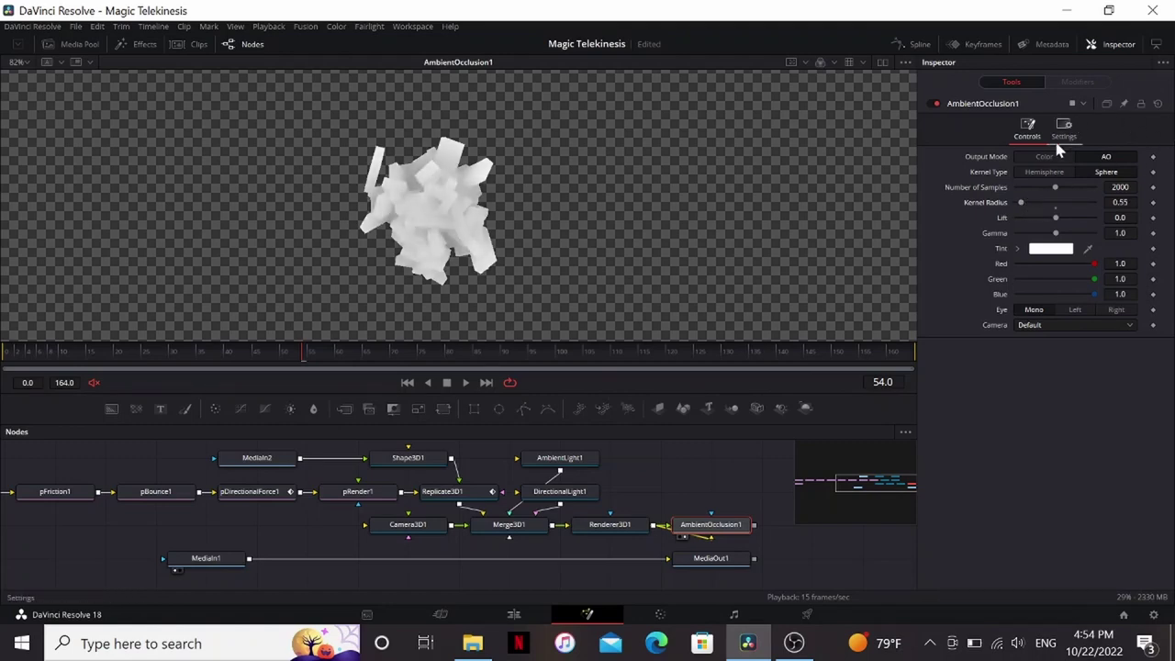
click(1045, 156)
Add a Vector Motion Blur node between AmbientOcclusion1 and MediaOut1 and display its output
key(shift+space)
text(ssavbl)
key(Down)
key(Return)
key(1)
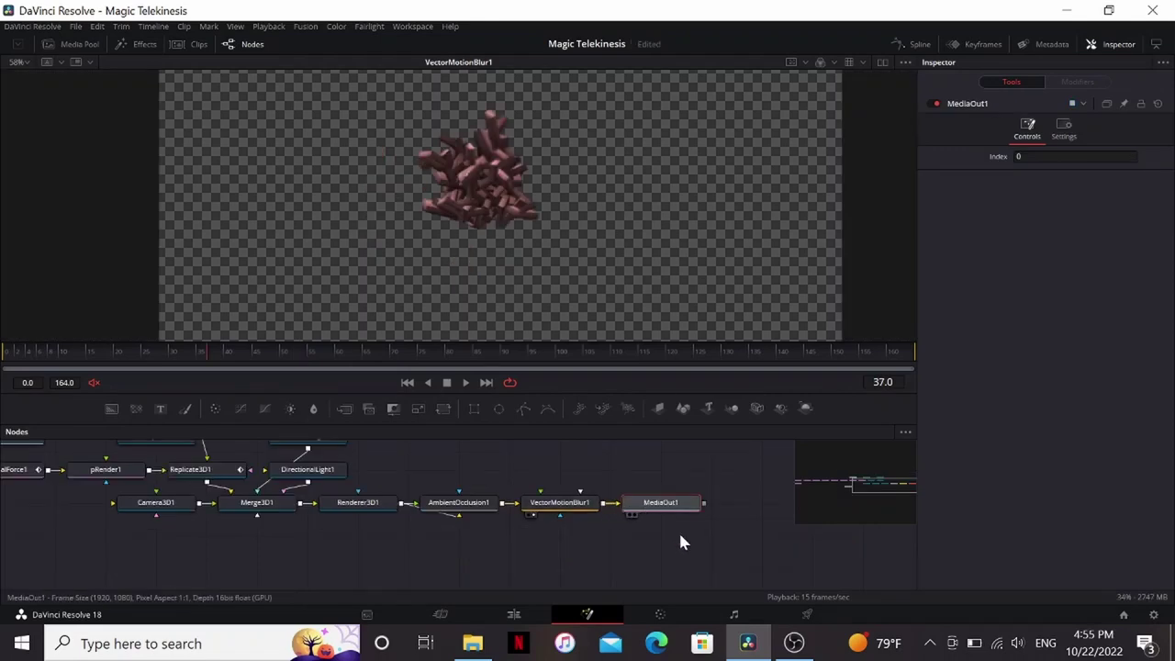
Review the format, codec, type and Export Alpha options in the Deliver page's render settings
click(808, 615)
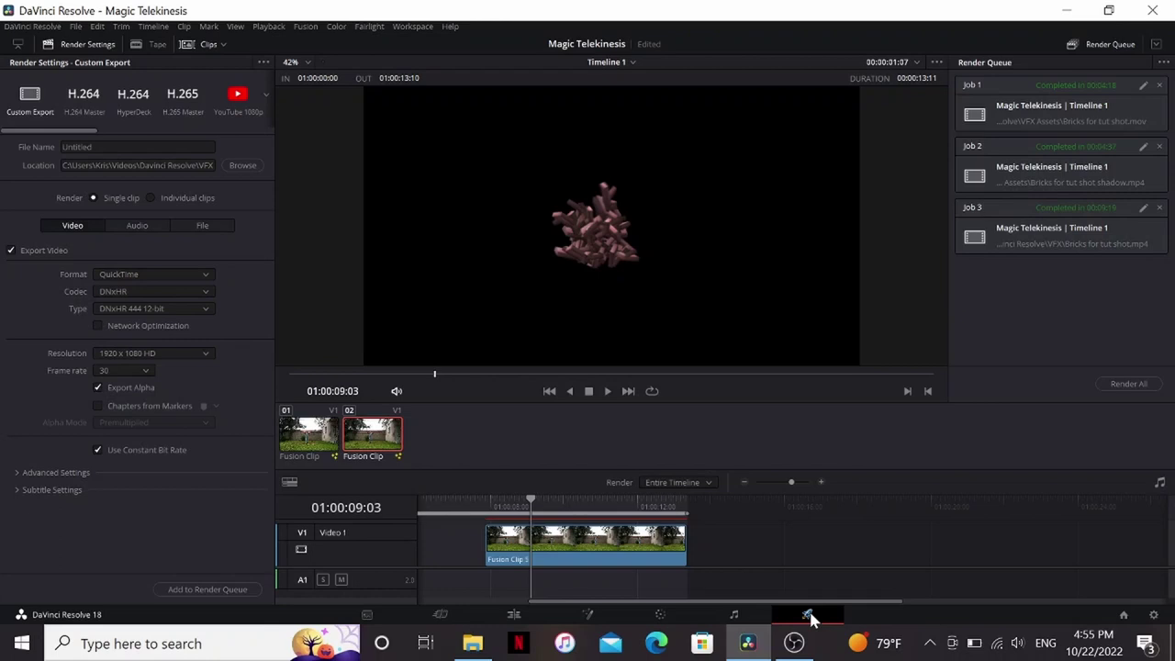
click(136, 272)
click(134, 391)
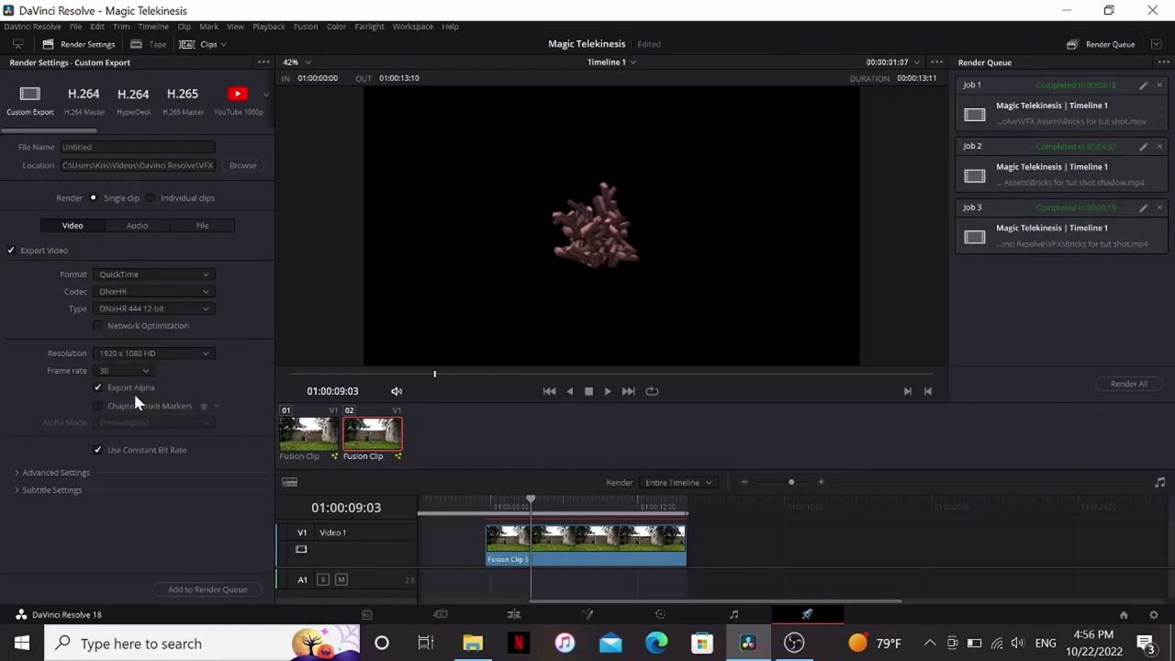
click(114, 312)
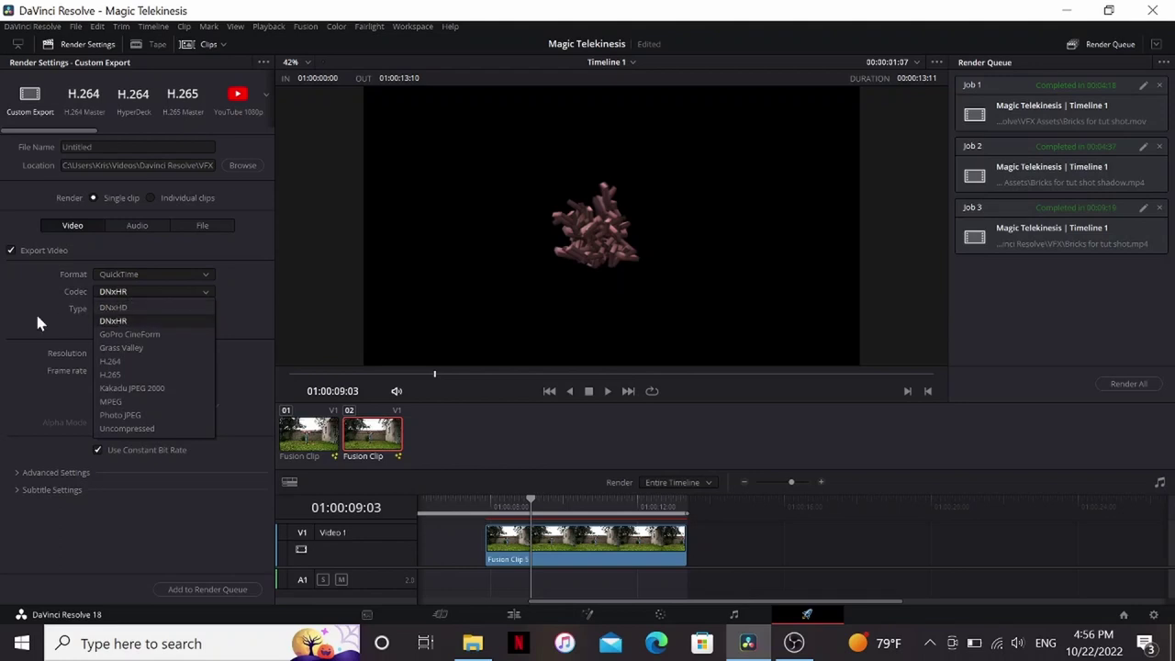
click(126, 304)
click(99, 387)
click(98, 389)
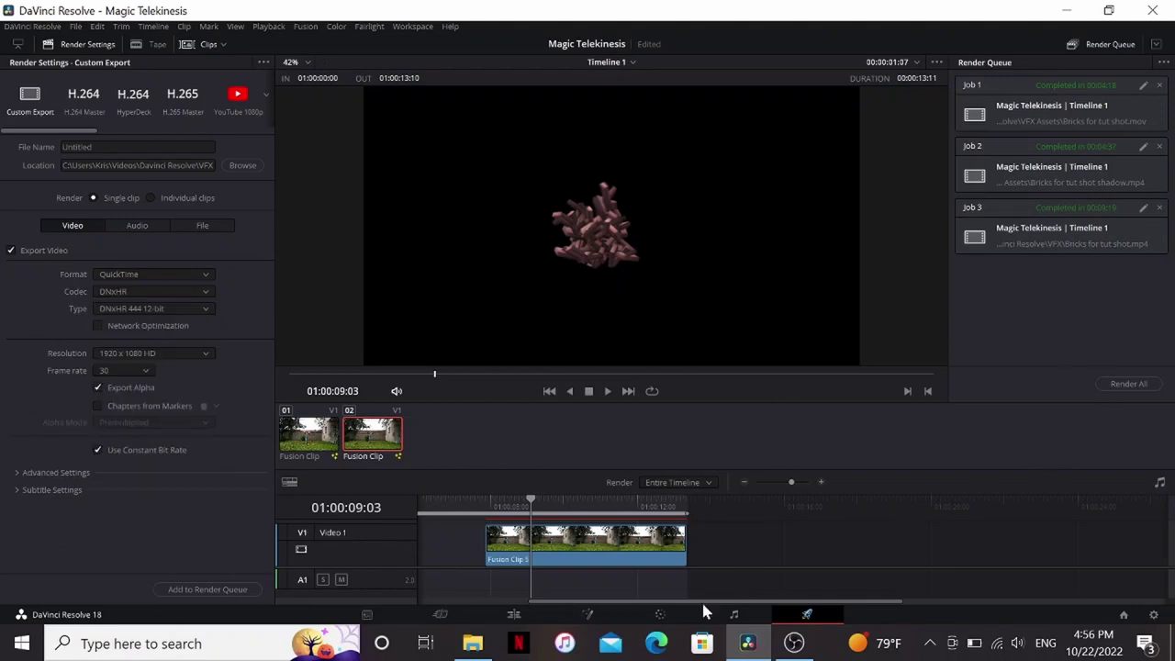
Return to the Fusion page and add a plane Shape 3D node connected to Merge3D1
click(587, 614)
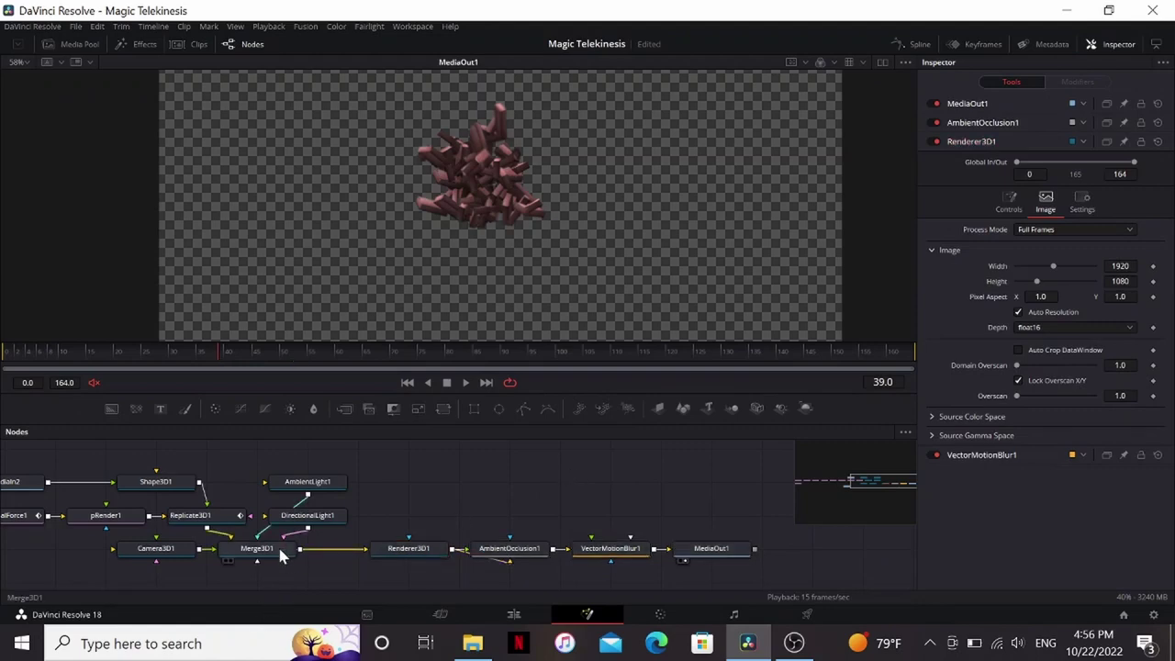
drag(683, 408, 278, 550)
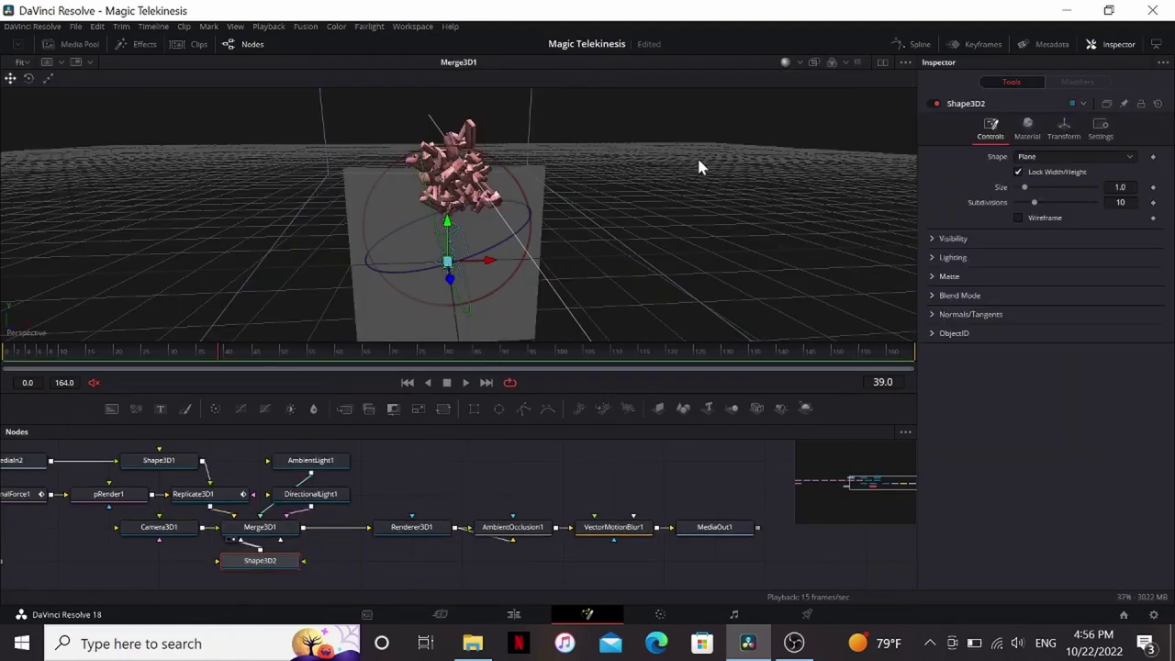
Rotate the Shape3D2 plane to -90 degrees on X and scale it up to 5.0
click(1064, 129)
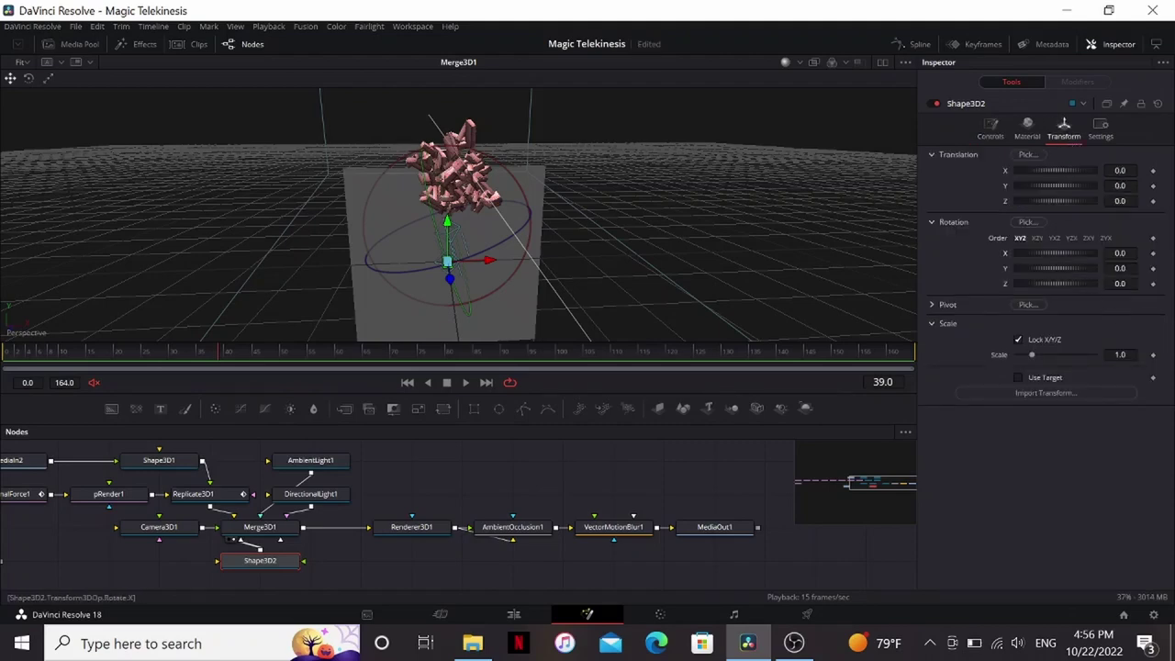
double_click(1120, 254)
text(-90)
key(Tab)
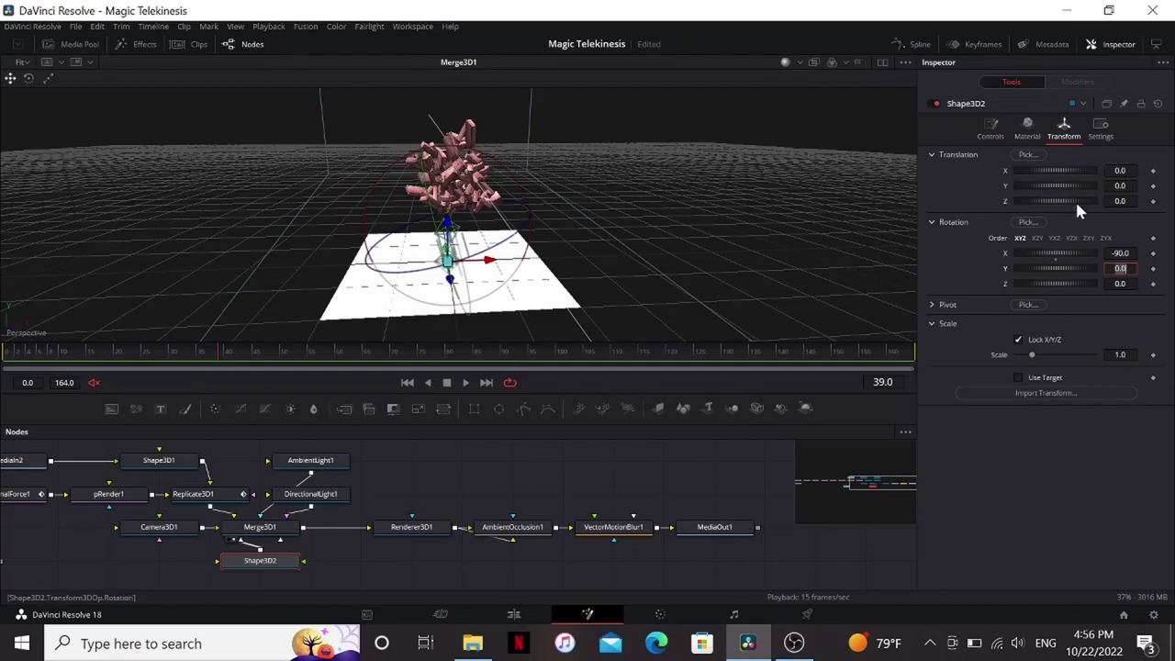
drag(1032, 354, 1171, 368)
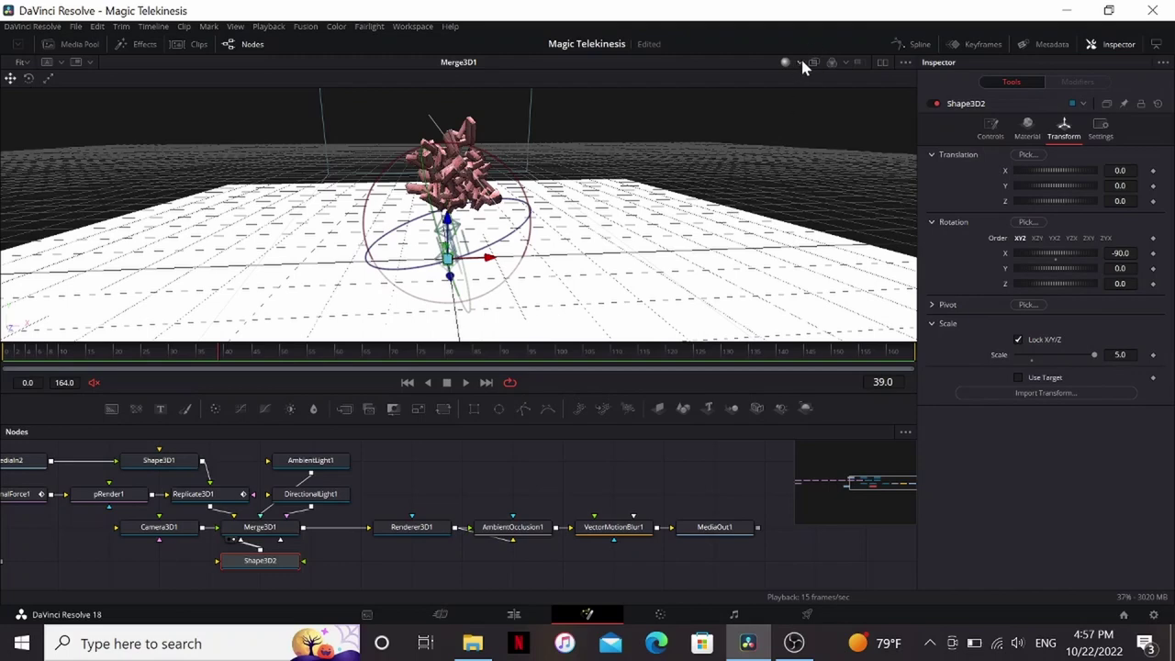
Enable shadow display in the 3D viewer and change the shadow softness option of DirectionalLight1
click(801, 64)
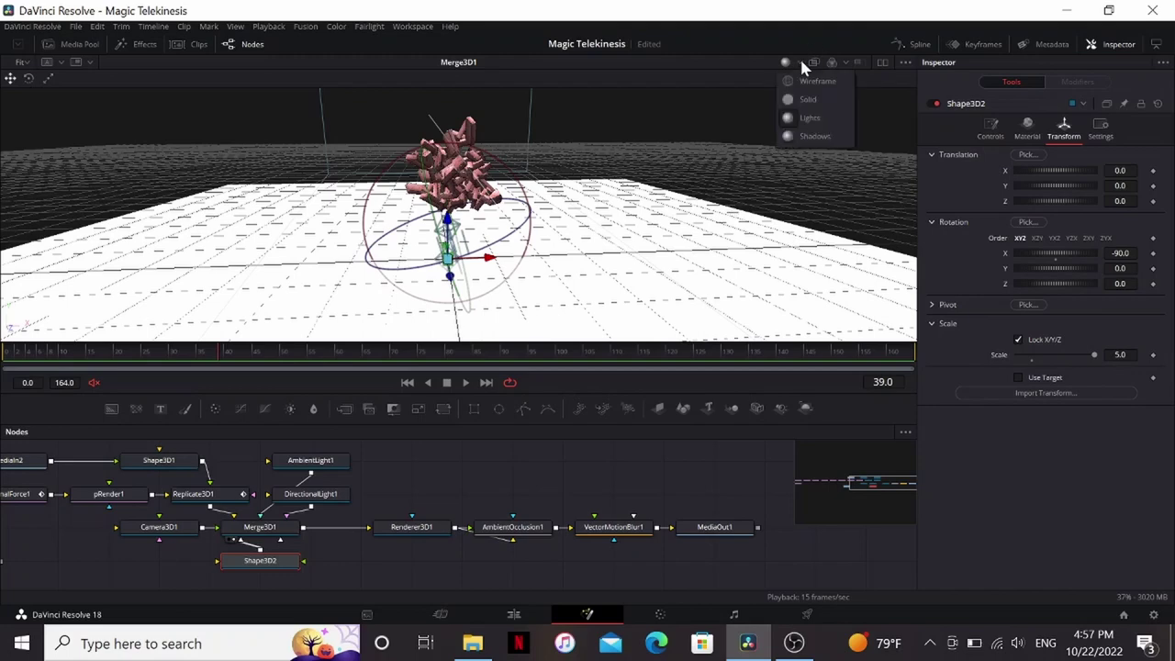
click(815, 138)
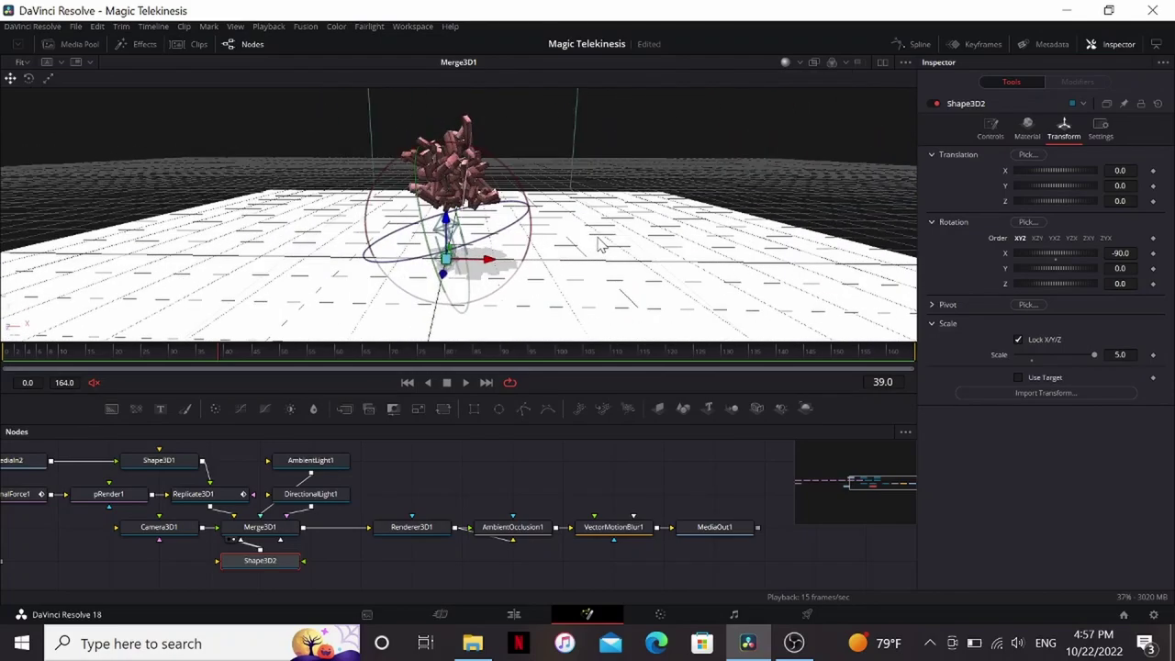
click(335, 496)
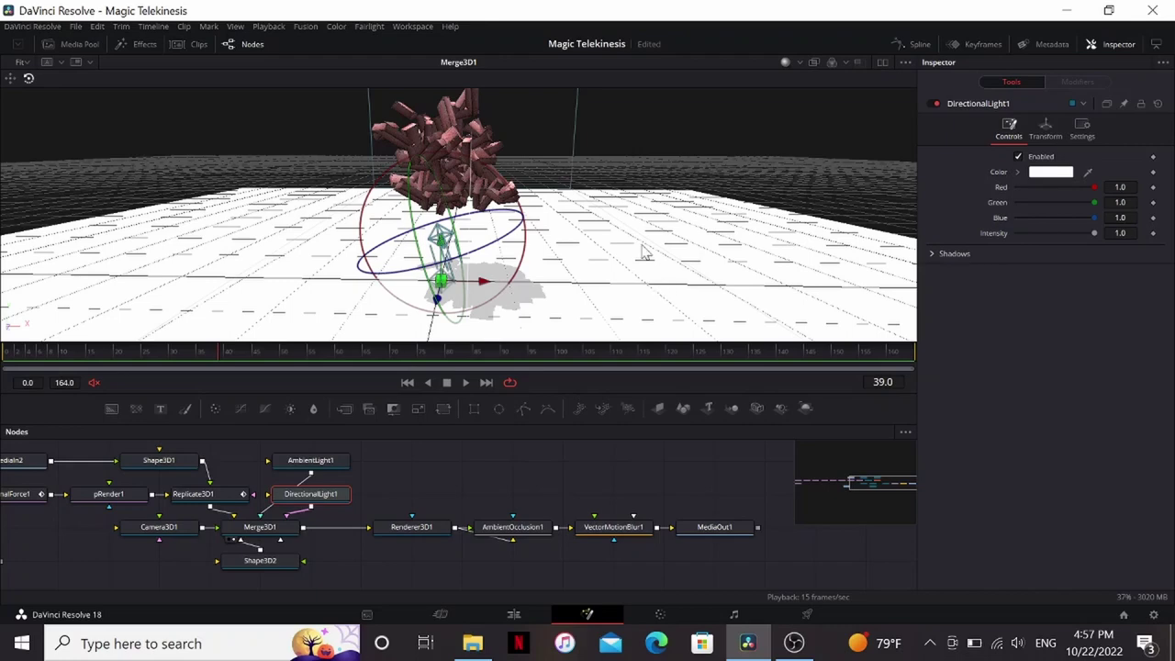
click(931, 253)
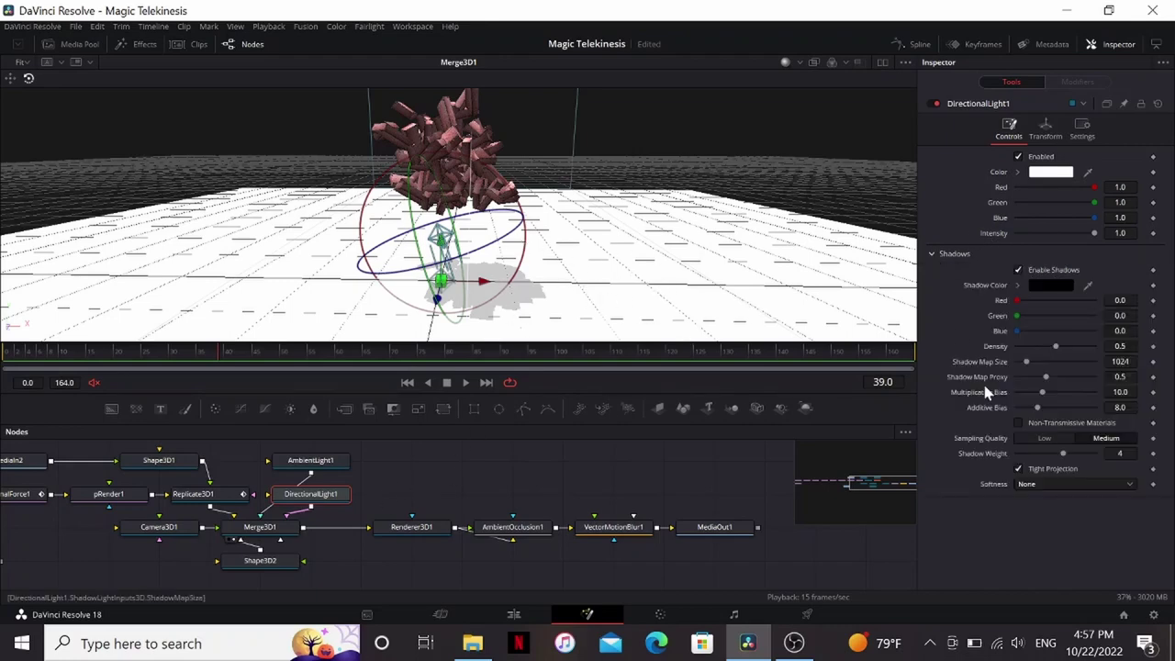
click(1038, 484)
click(1034, 514)
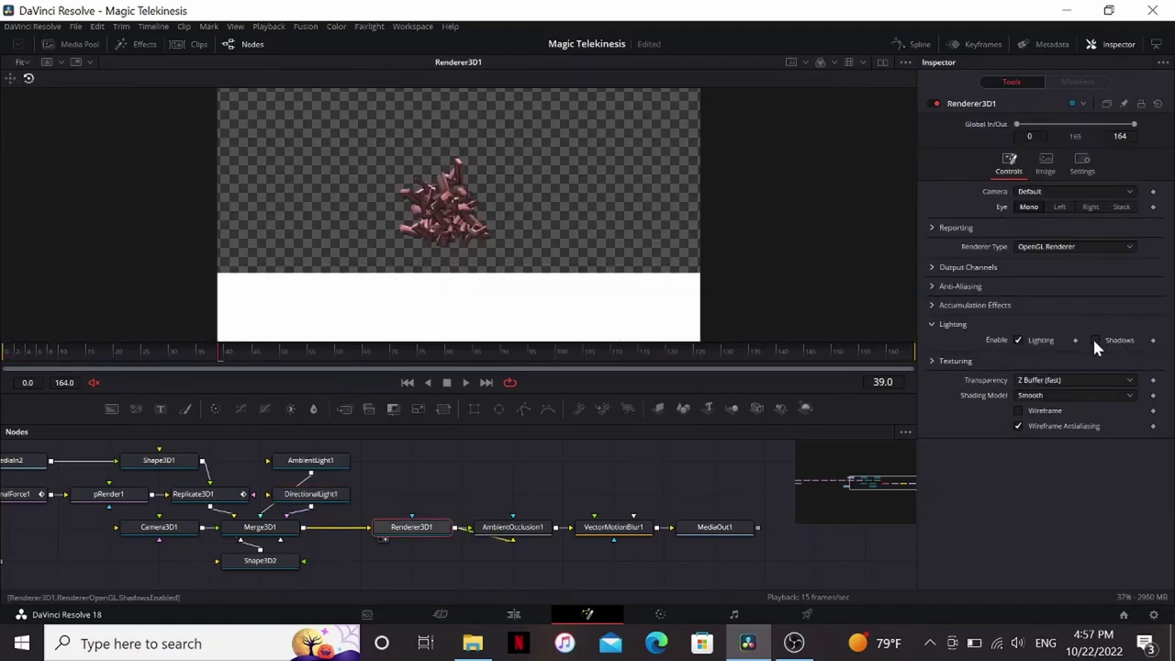
Enable shadows in Renderer3D1's lighting and remove AmbientOcclusion1, leaving VectorMotionBlur1 directly after the renderer
click(1094, 340)
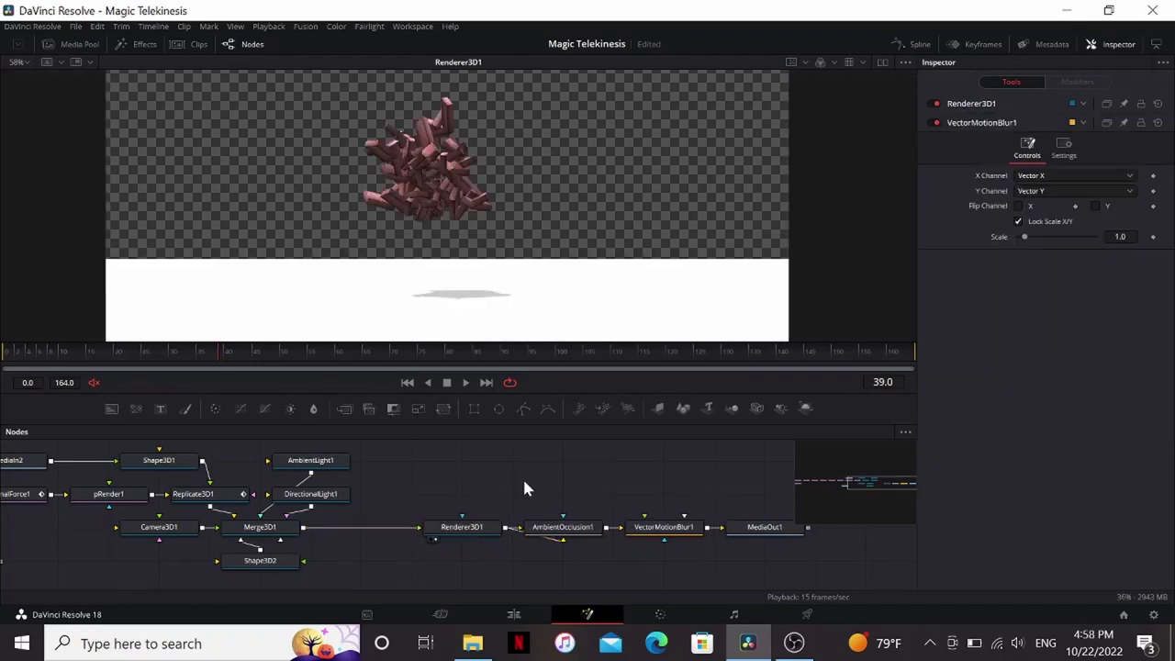
click(580, 535)
key(Delete)
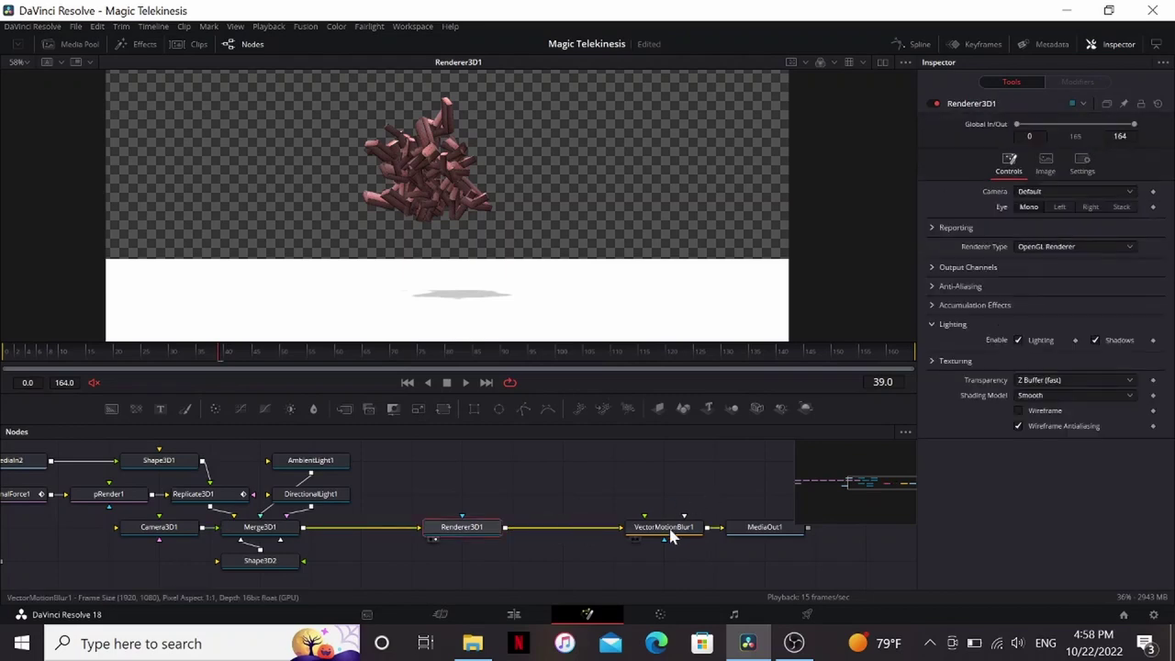
drag(670, 537, 620, 537)
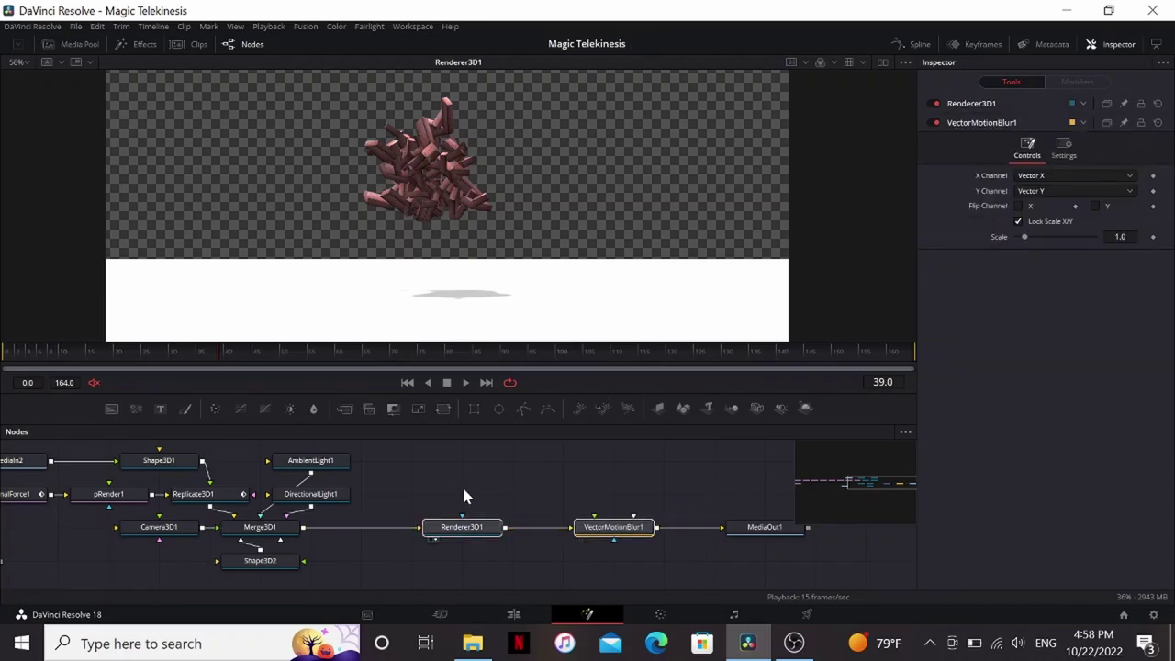
Paste a copy of Renderer3D1 and VectorMotionBlur1, feed it from Merge3D1, and disable shadows in the copied renderer
key(ctrl+v)
drag(305, 528, 445, 496)
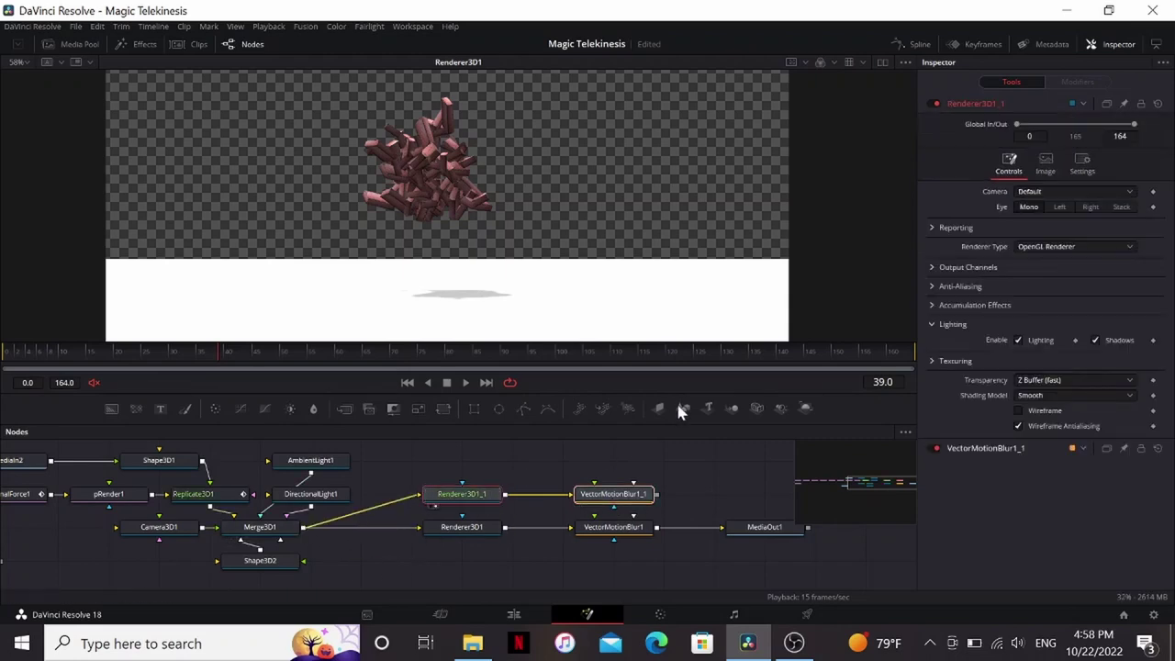
click(1094, 340)
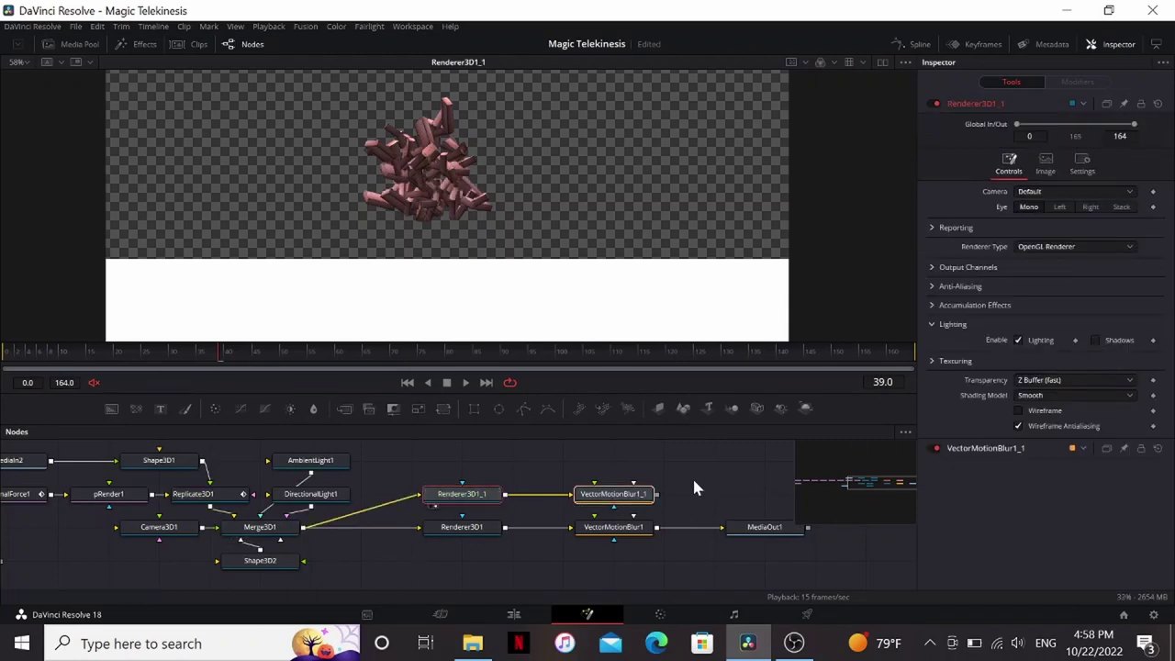
Merge VectorMotionBlur1_1 over VectorMotionBlur1 and set the merge's apply mode to Difference
click(690, 477)
drag(657, 504, 680, 520)
click(1056, 239)
scroll(1047, 349, down, 2)
click(1041, 374)
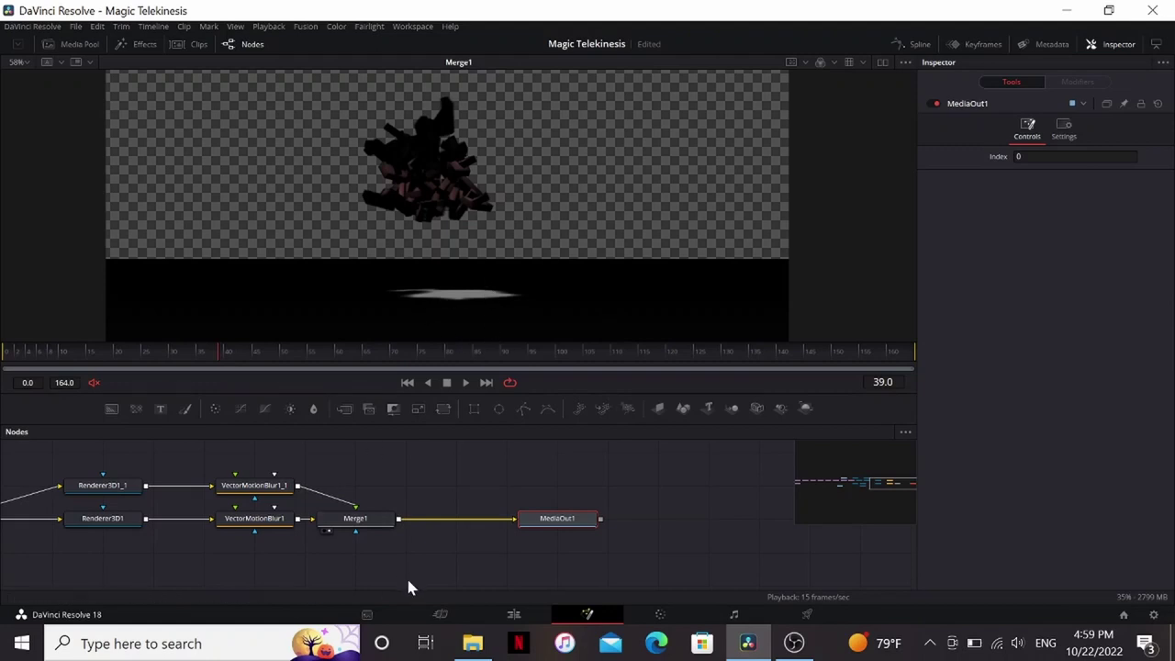
Add an Invert Color node between Merge1 and MediaOut1 and display its output
click(367, 517)
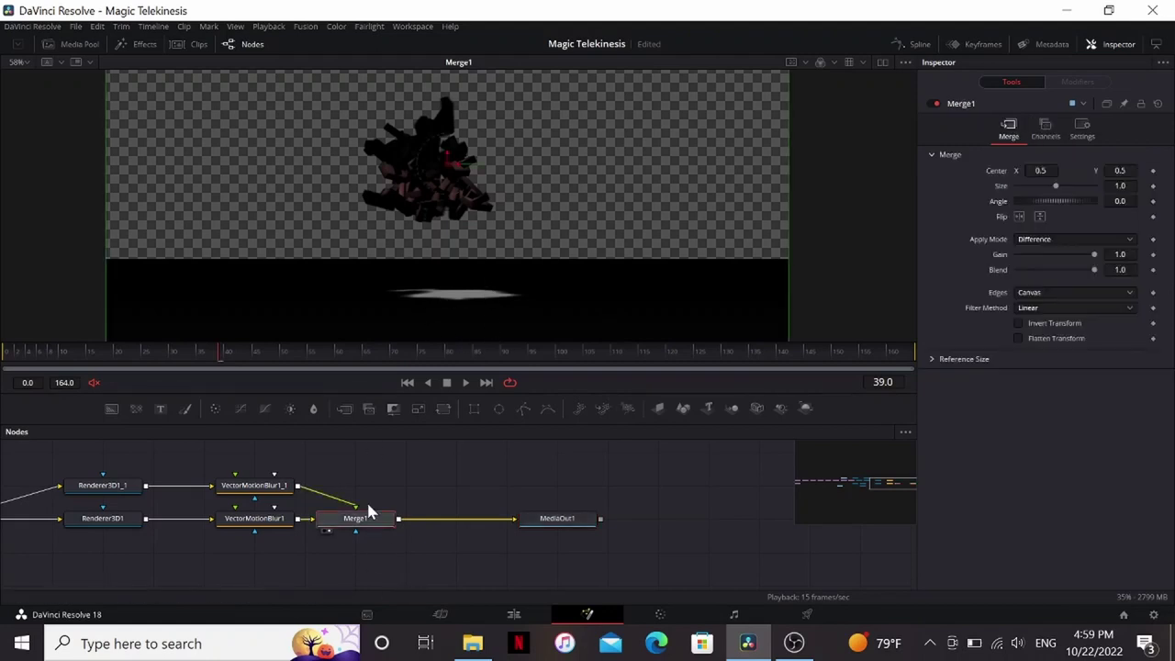
key(shift+space)
text(inv)
key(Return)
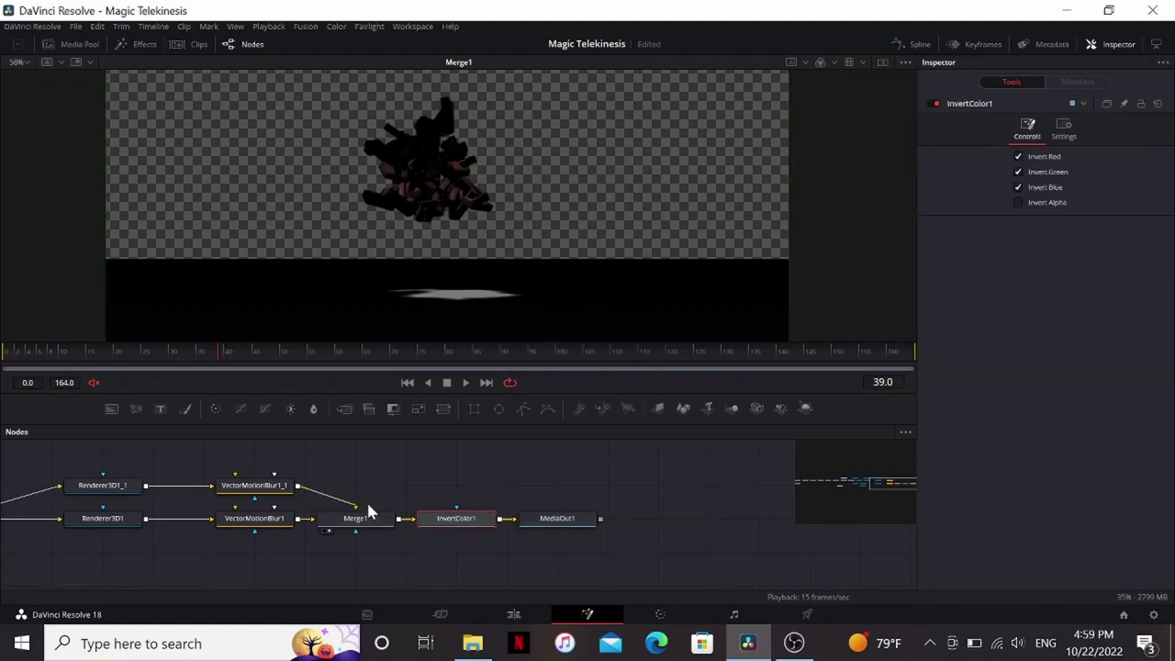
key(1)
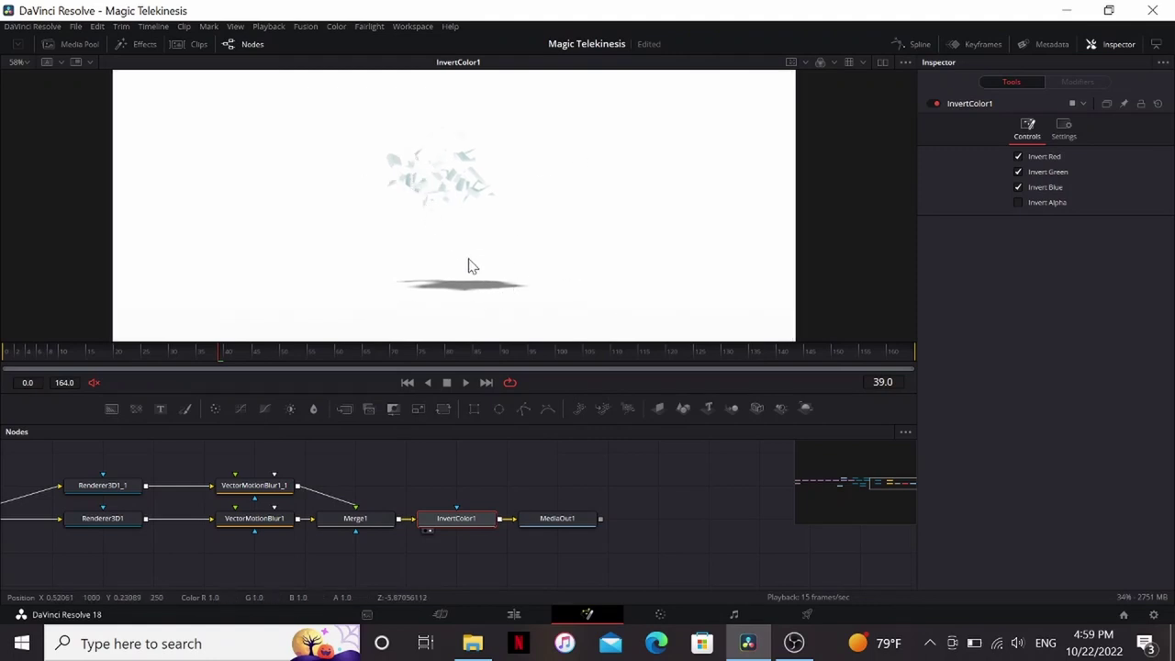
Add a Brightness Contrast node after InvertColor1, reduce its saturation to the minimum and display its output
key(shift+space)
text(inv)
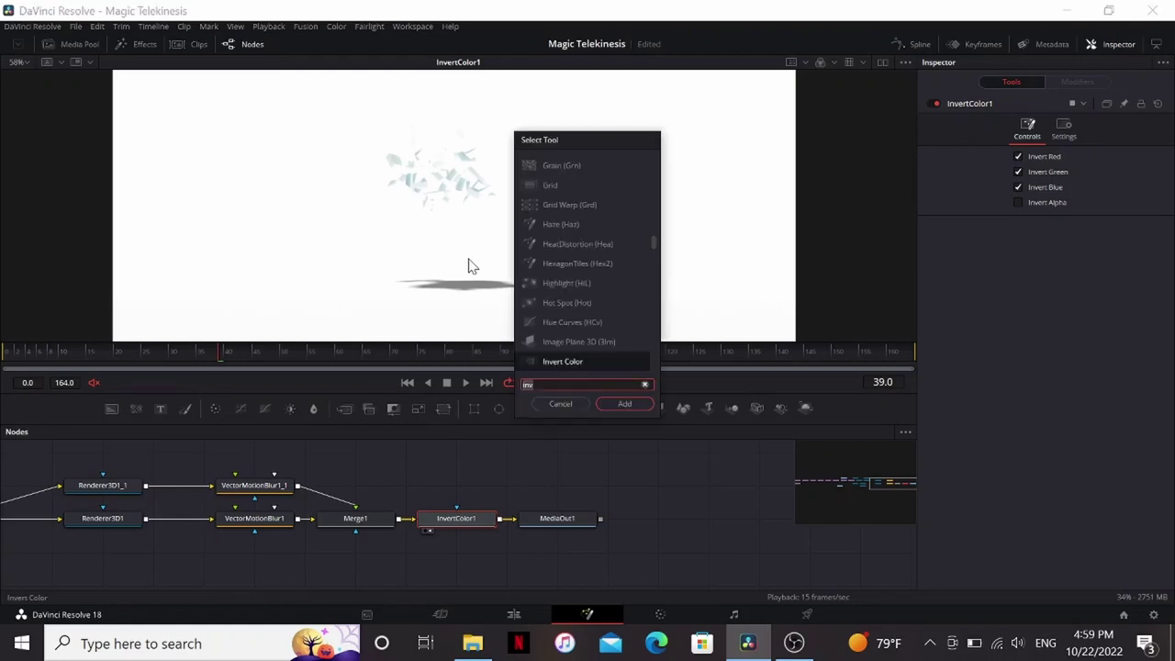
key(BackSpace)
key(BackSpace)
key(BackSpace)
text(bri)
key(Return)
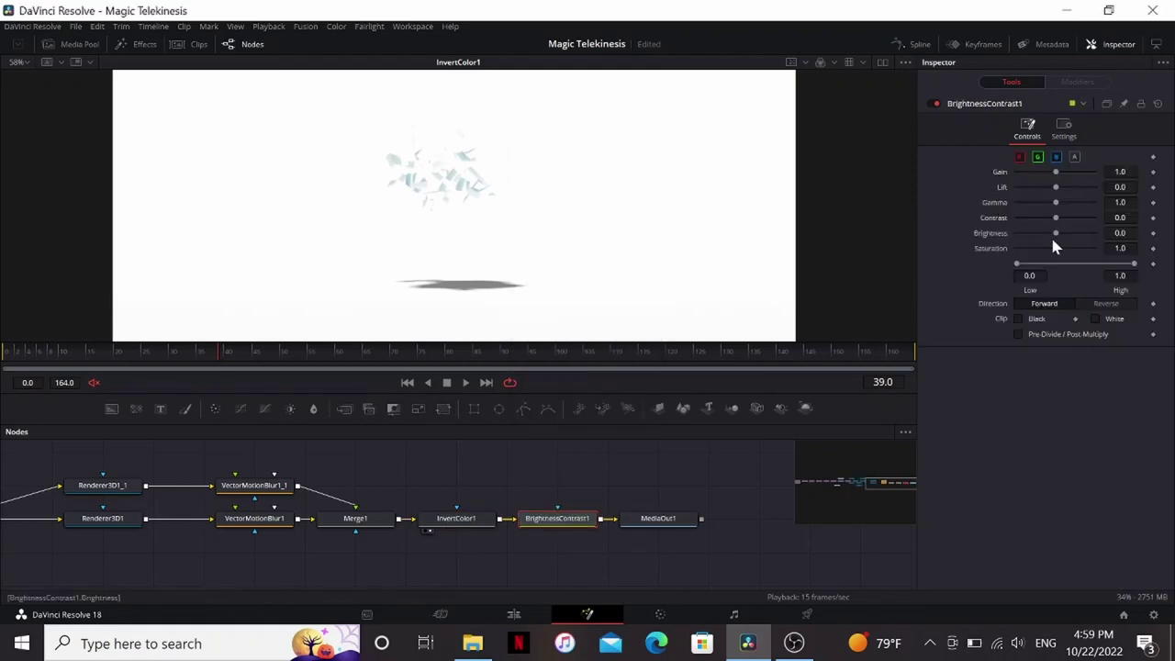
drag(1055, 248, 933, 252)
key(1)
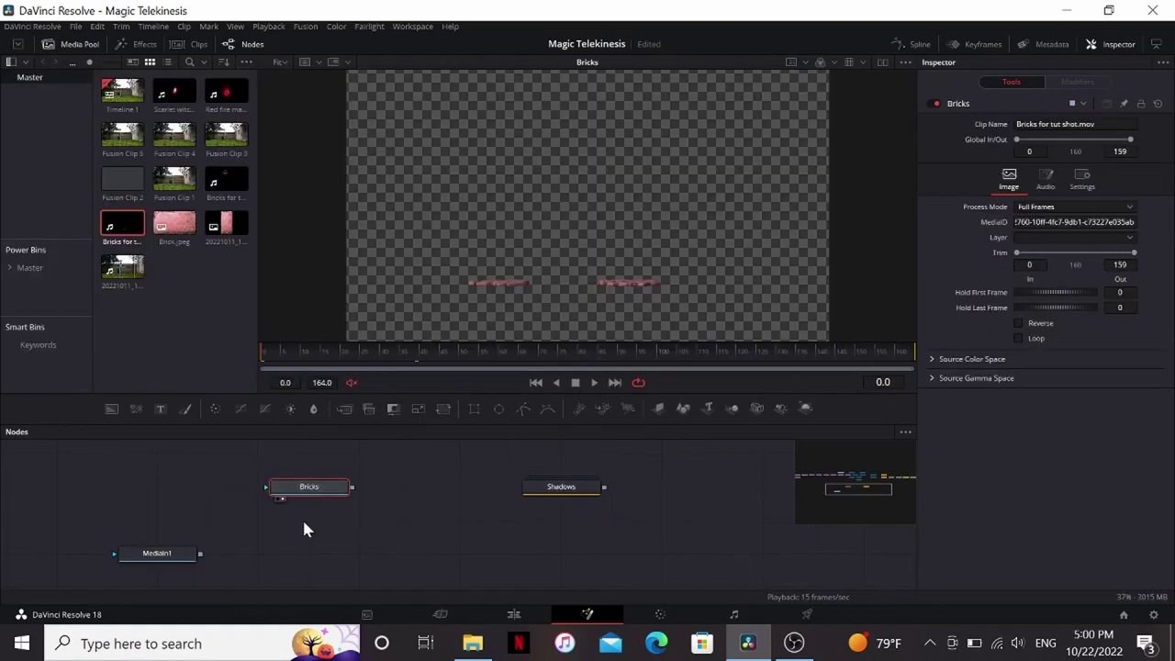
Compare the MediaIn1 footage, the Bricks render and the Shadows render in the viewer
click(123, 558)
key(2)
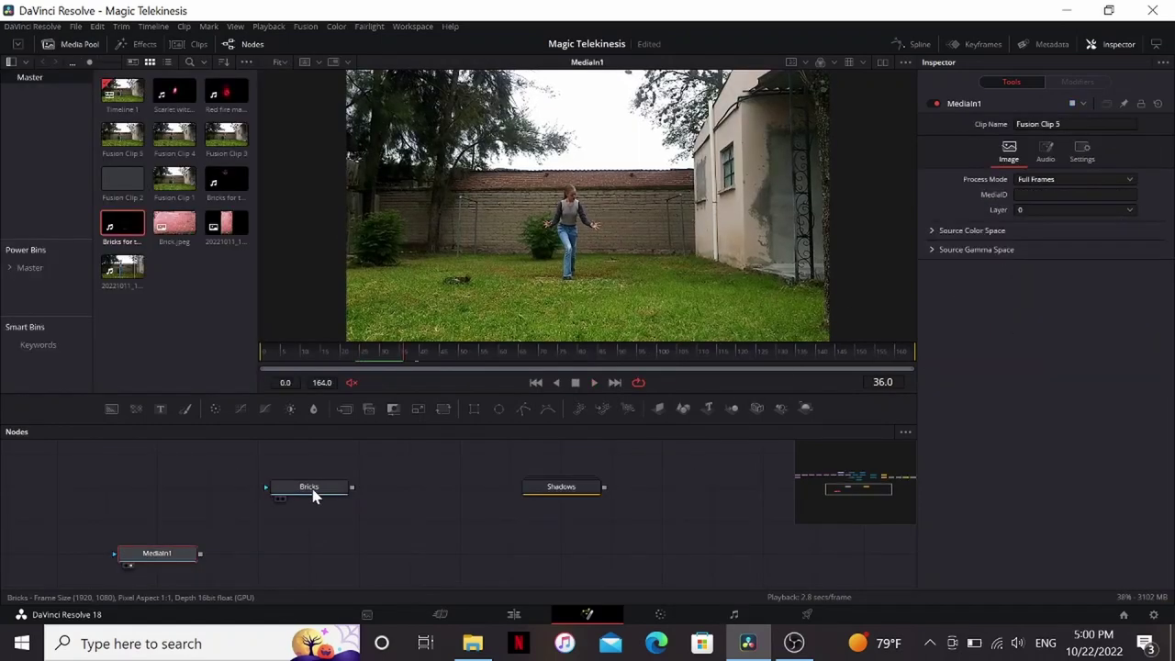
click(312, 488)
key(2)
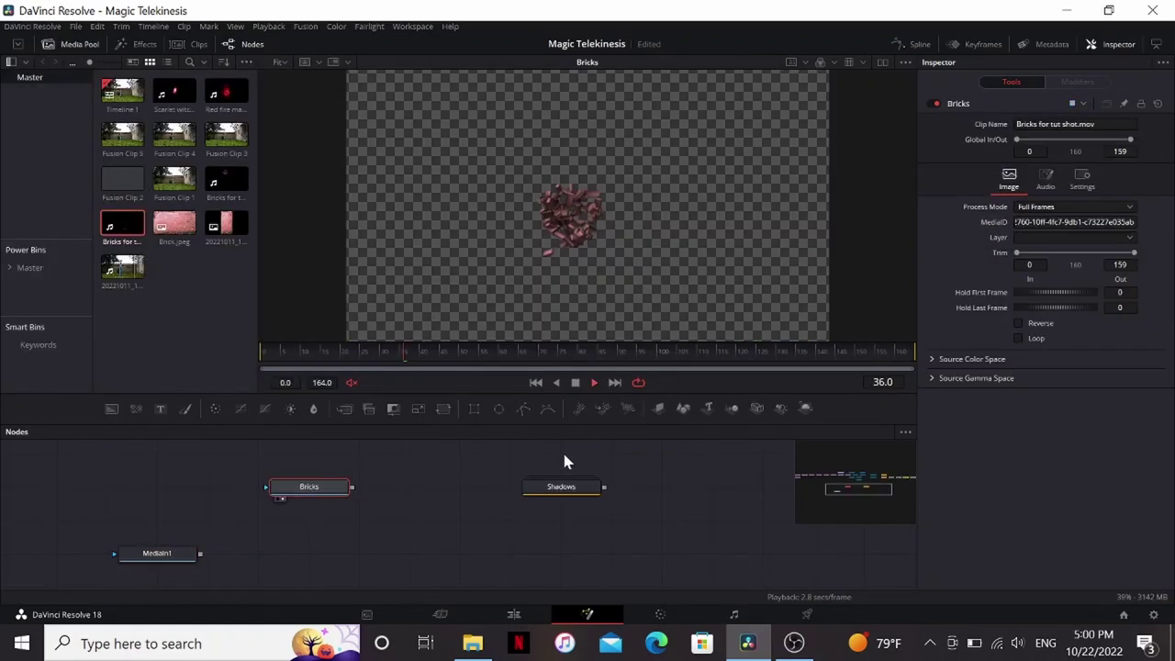
click(576, 486)
key(1)
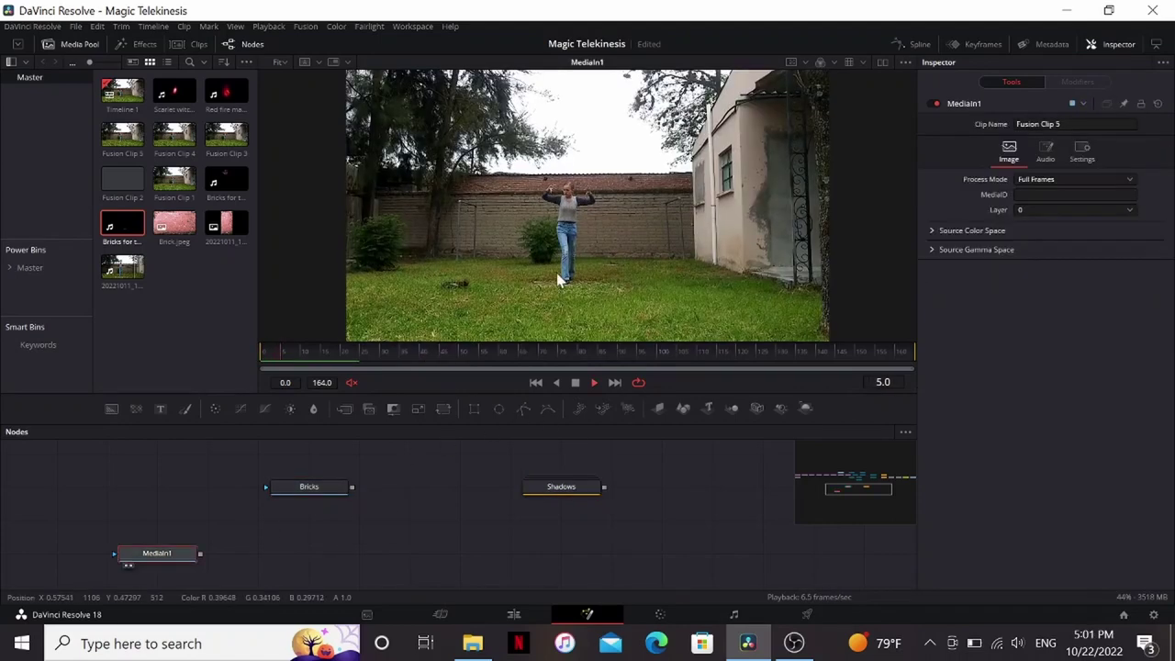
Go to the start of the clip and add a Tracker node to the MediaIn1 footage
drag(353, 355, 203, 356)
key(shift+space)
text(tracker)
key(Return)
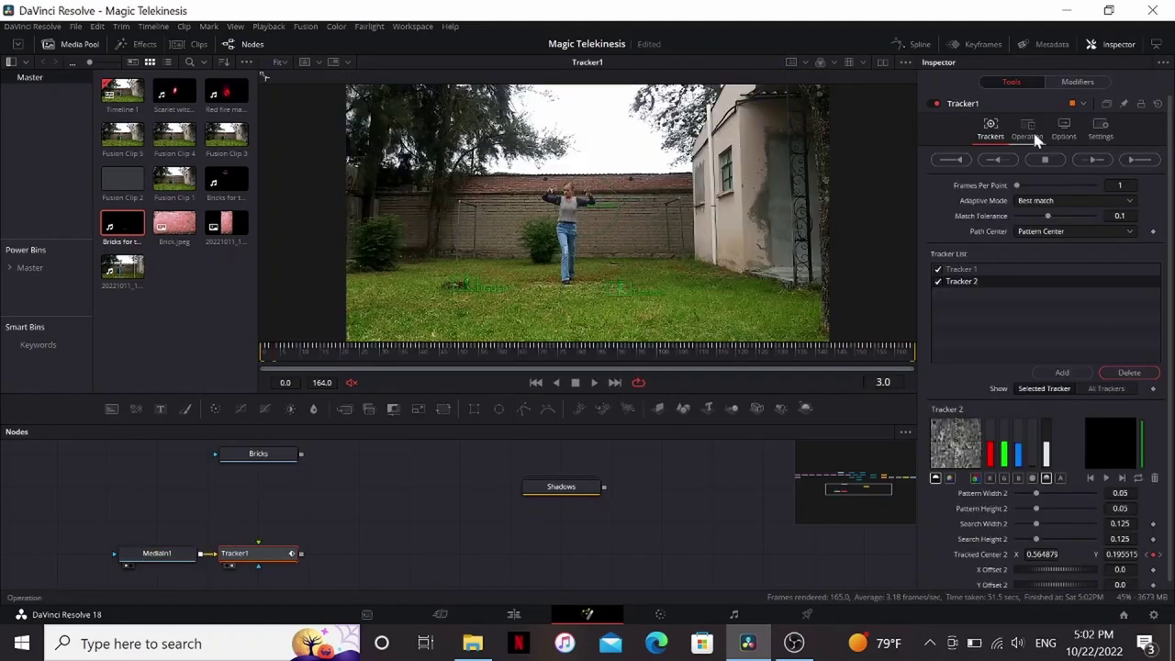
Set Tracker1's operation to Match Move, connect Bricks as its foreground and play back the composite
click(1029, 130)
click(1042, 156)
click(1043, 183)
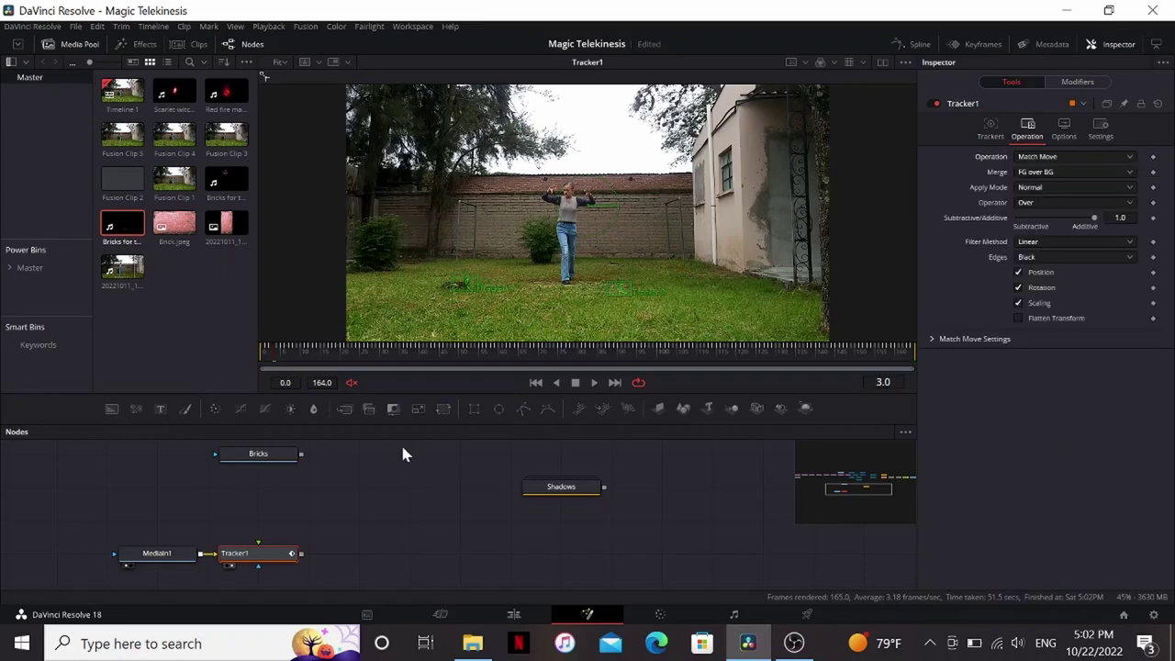
drag(299, 457, 294, 554)
key(space)
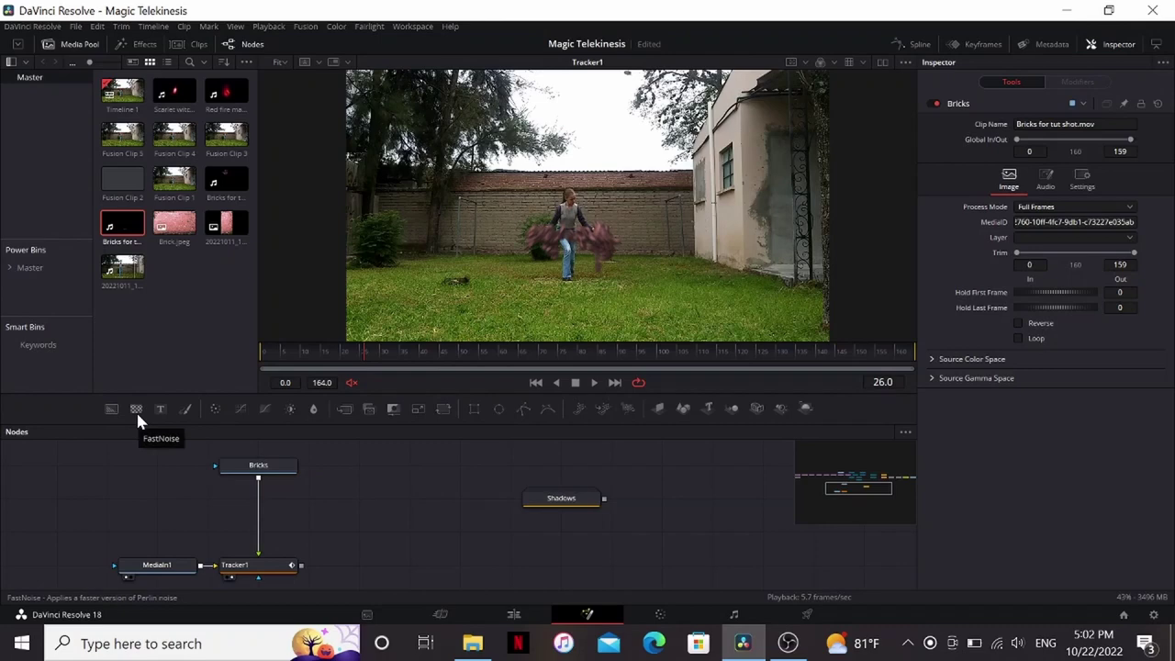
Add a Fast Noise node masked by the Bricks output and set its noise scale to 40
drag(138, 421, 357, 477)
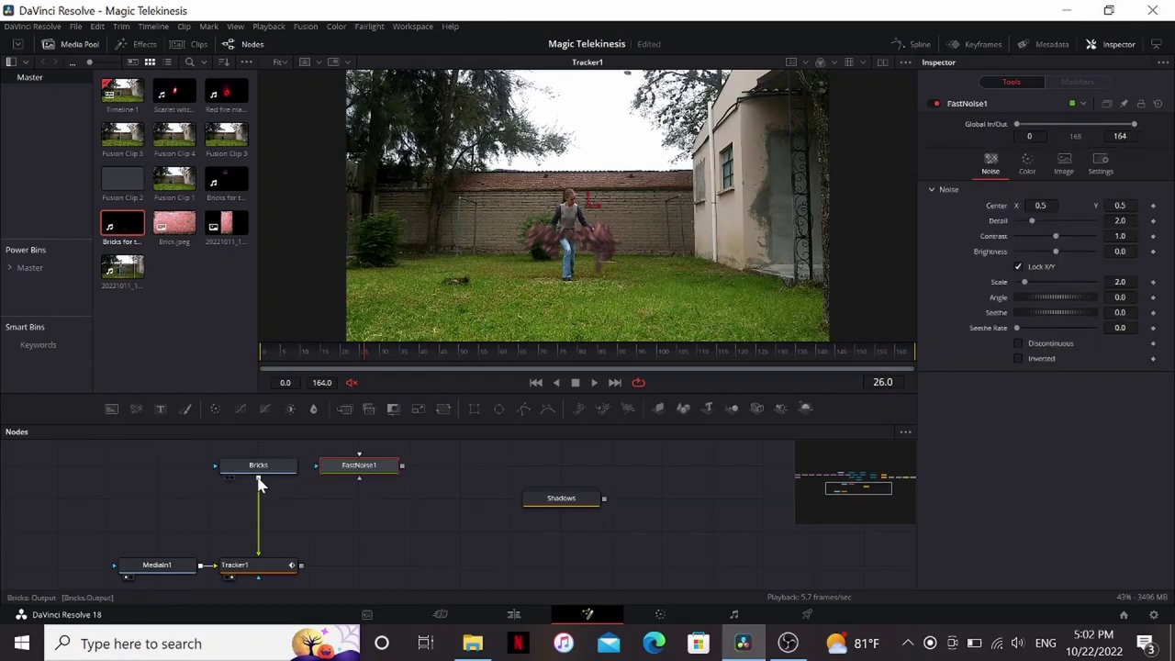
drag(260, 487, 367, 472)
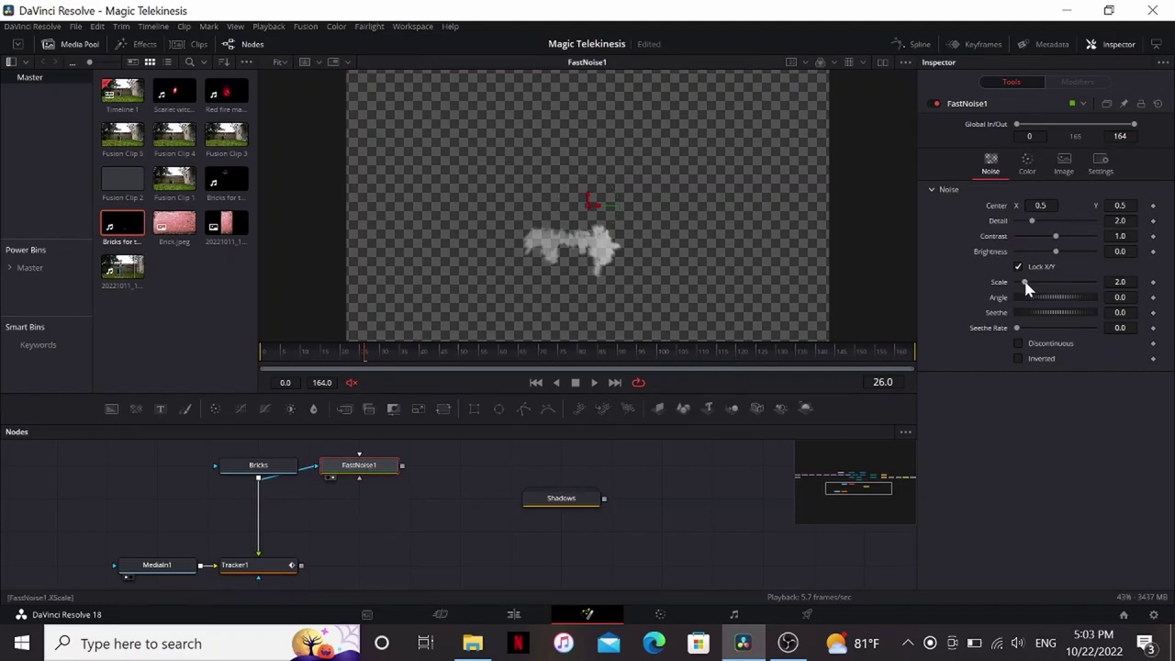
drag(1133, 282, 1128, 282)
double_click(1125, 282)
text(40)
key(Return)
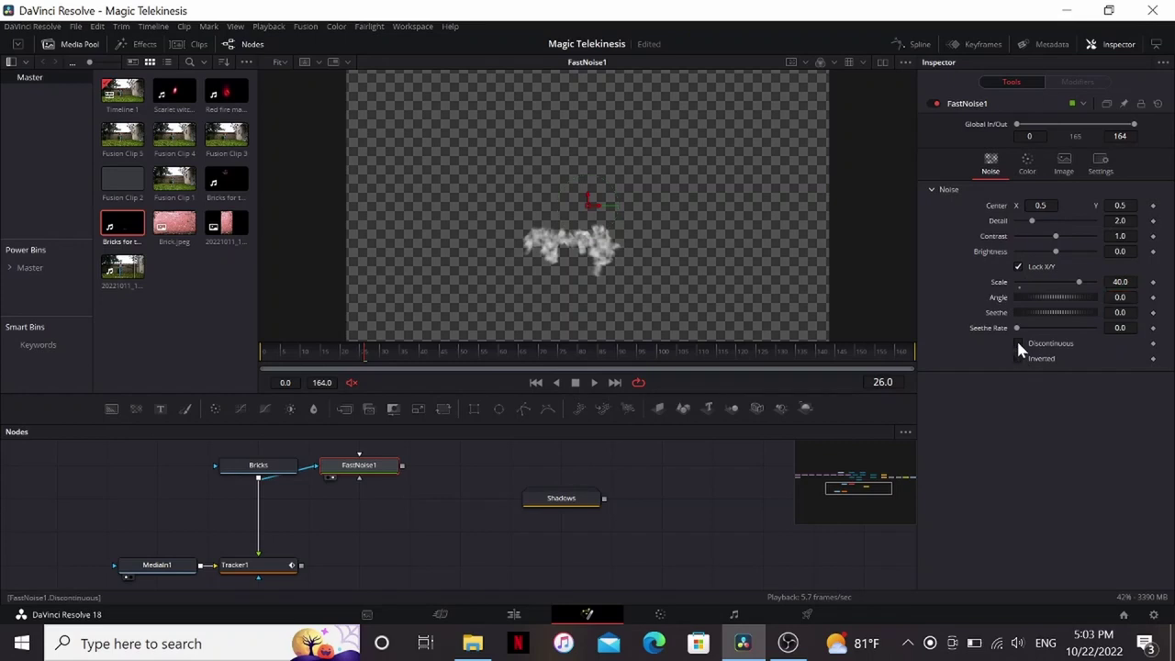
Turn on Discontinuous and Inverted for FastNoise1 and raise its detail to 10
click(1017, 342)
click(1017, 359)
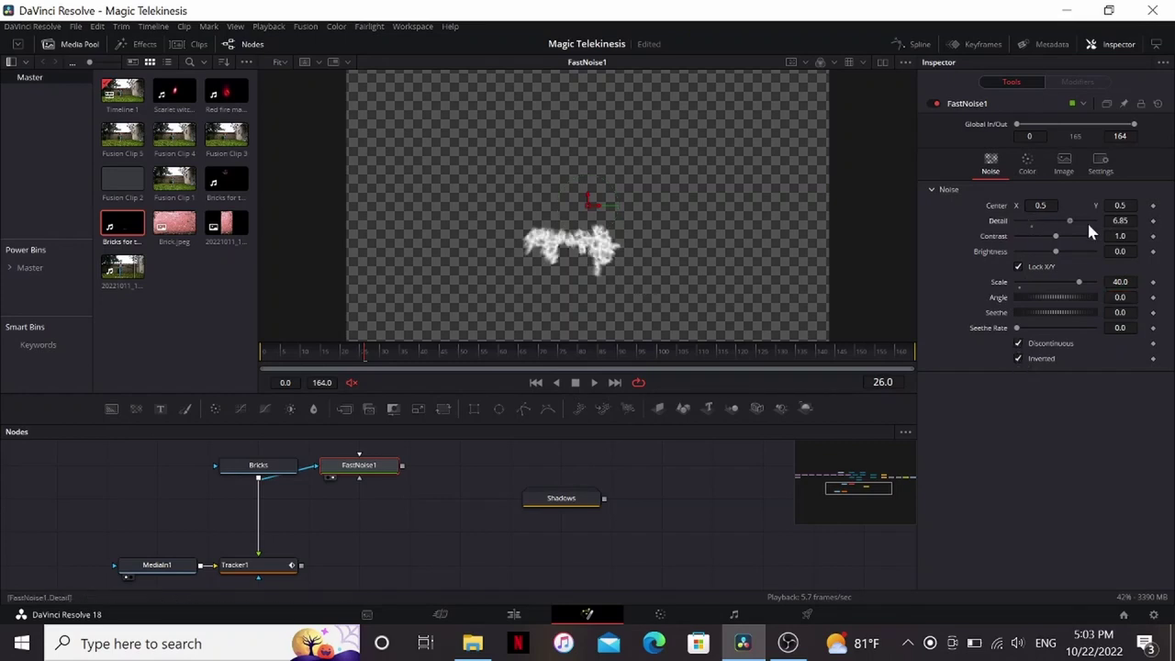
drag(1032, 221, 1153, 231)
Switch FastNoise1's color type to Gradient and make the gradient's white end pure red
click(1029, 168)
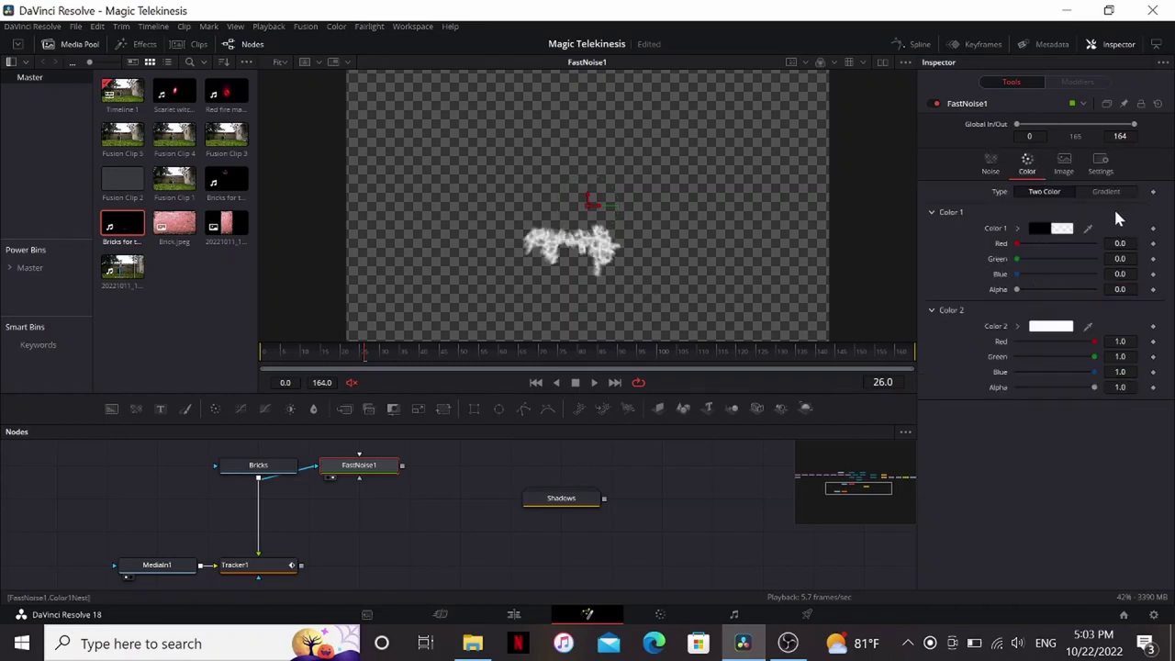
click(1106, 193)
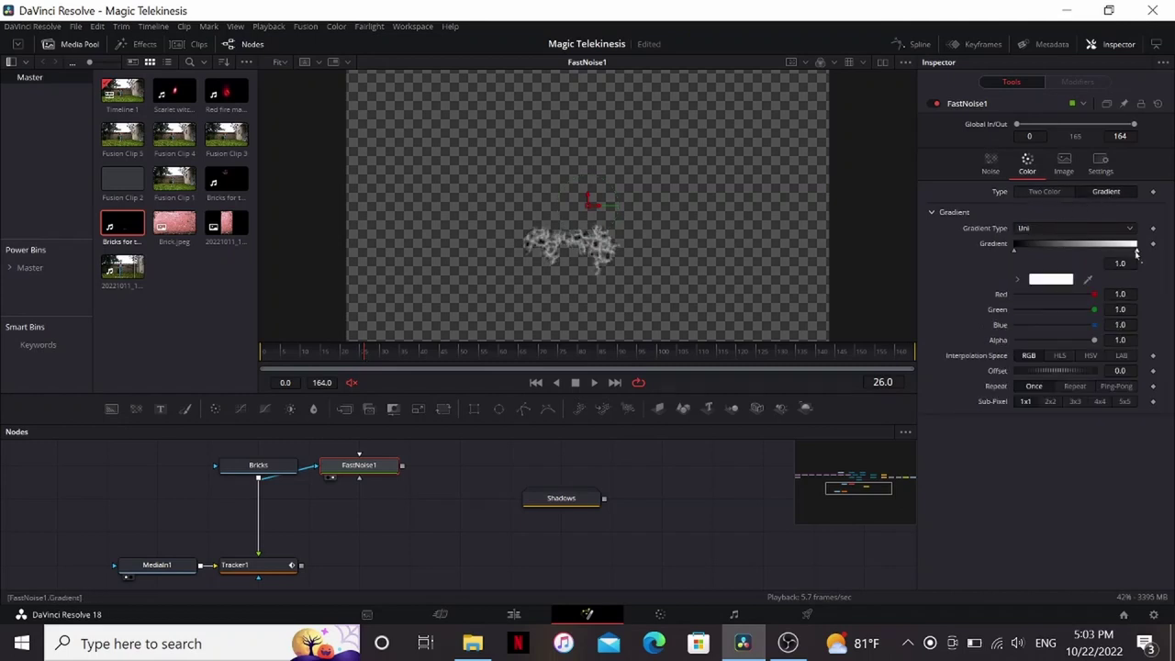
click(1051, 279)
click(1057, 315)
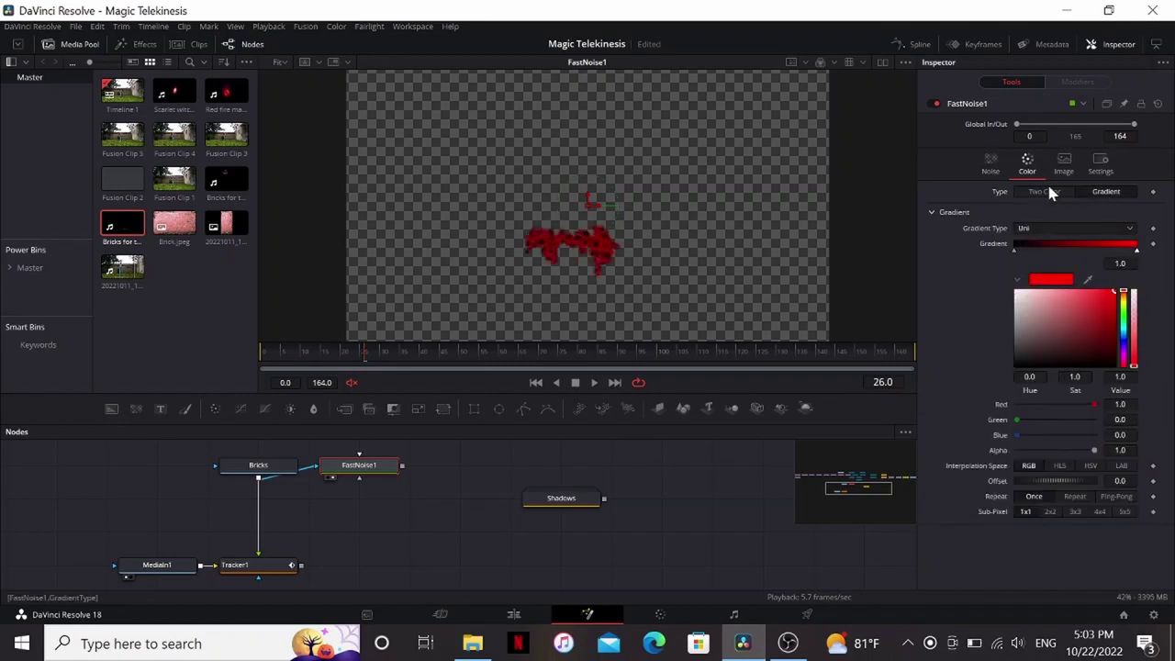
Set FastNoise1's brightness to -0.84 and its seethe rate to about 0.307
click(991, 165)
drag(1056, 254, 1022, 254)
drag(1018, 329, 1040, 329)
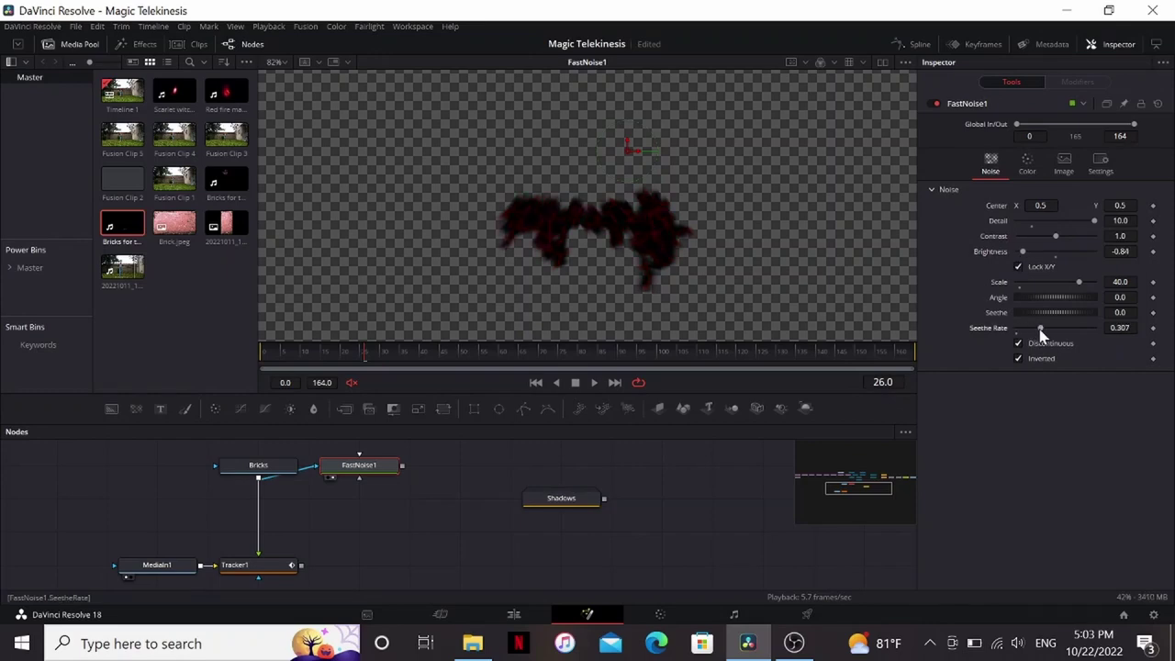
Add an XGlow node after FastNoise1 to make the red noise glow
key(shift+space)
text(xg)
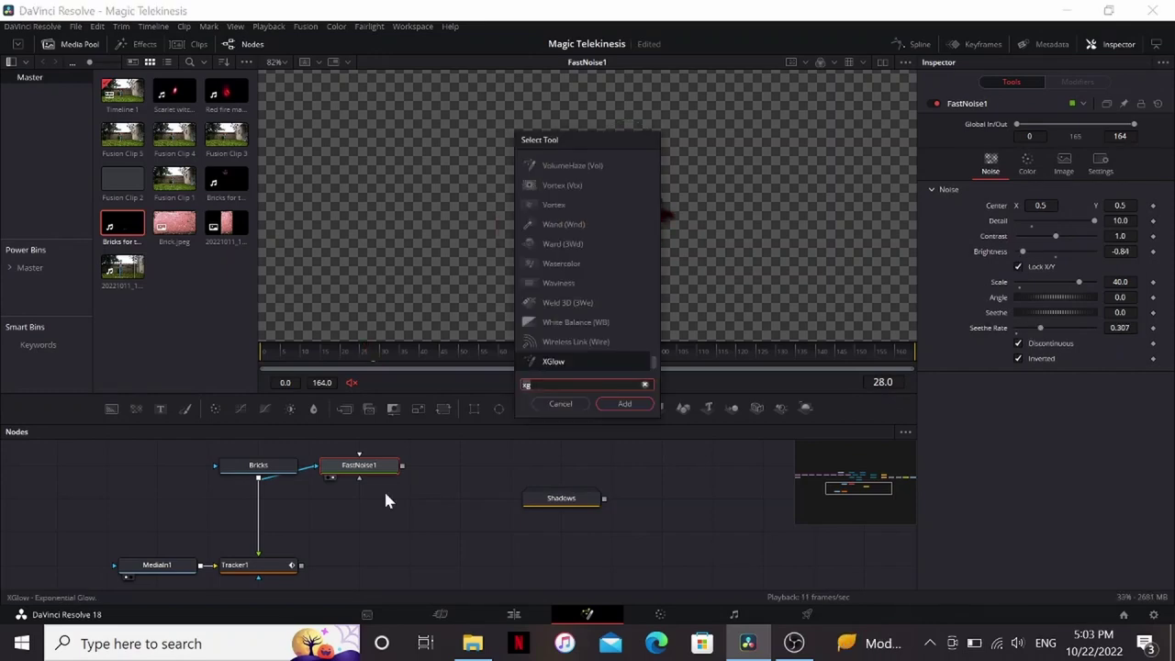
key(Return)
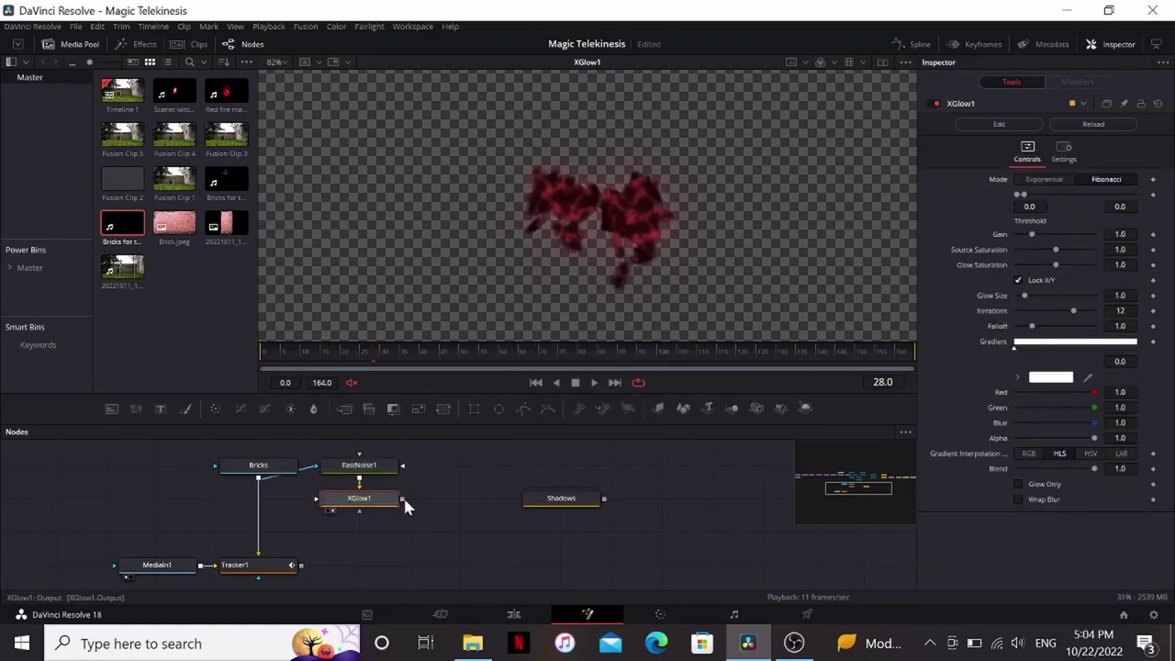
Merge the XGlow1 output over the Bricks node ahead of Tracker1 and choose the new merge's apply mode
drag(402, 499, 260, 478)
drag(465, 501, 263, 502)
click(1063, 239)
click(1054, 263)
Move the Shadows node level with the Bricks node and place a copy of Tracker1 below it
drag(561, 498, 561, 465)
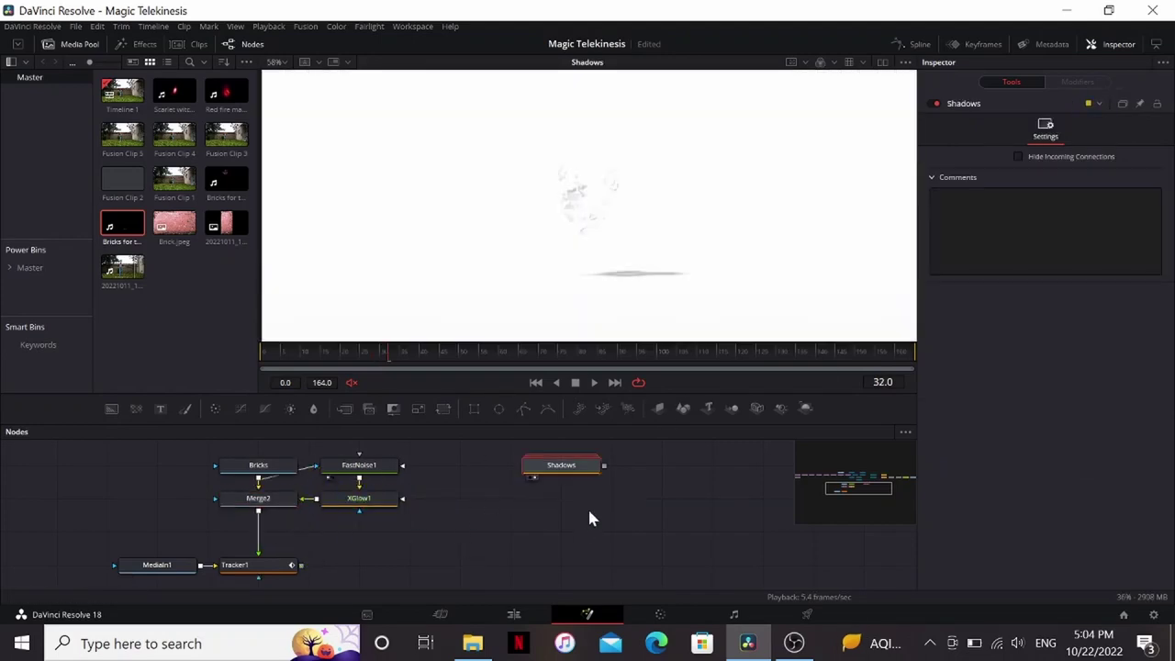
click(273, 574)
click(534, 517)
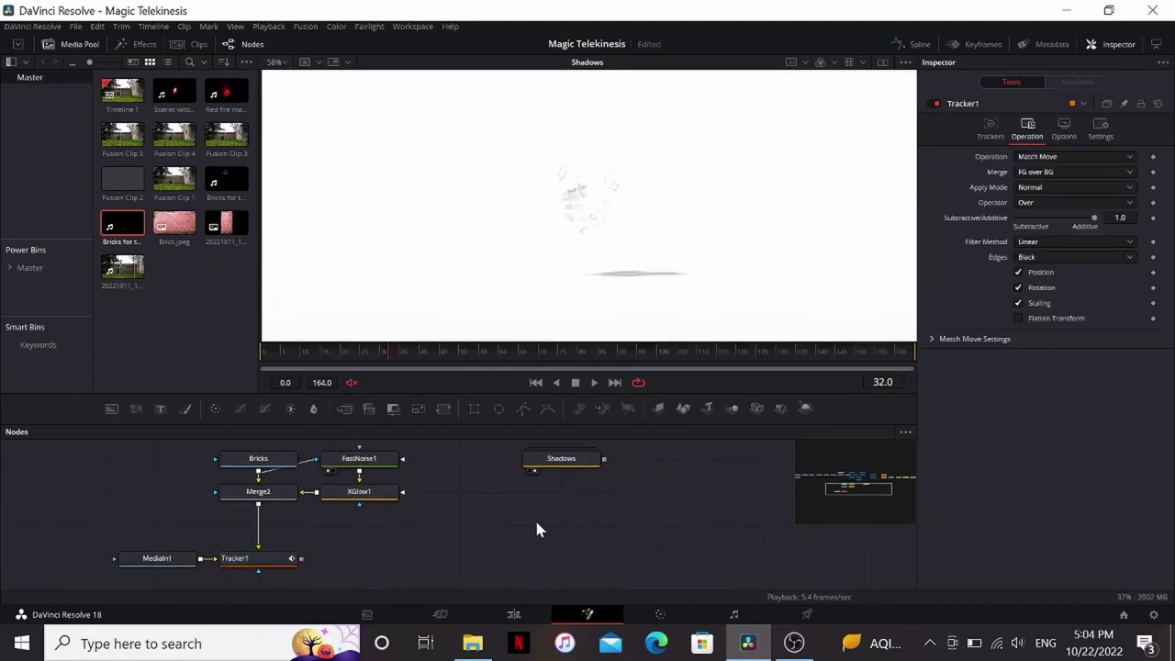
key(ctrl+v)
drag(540, 531, 588, 533)
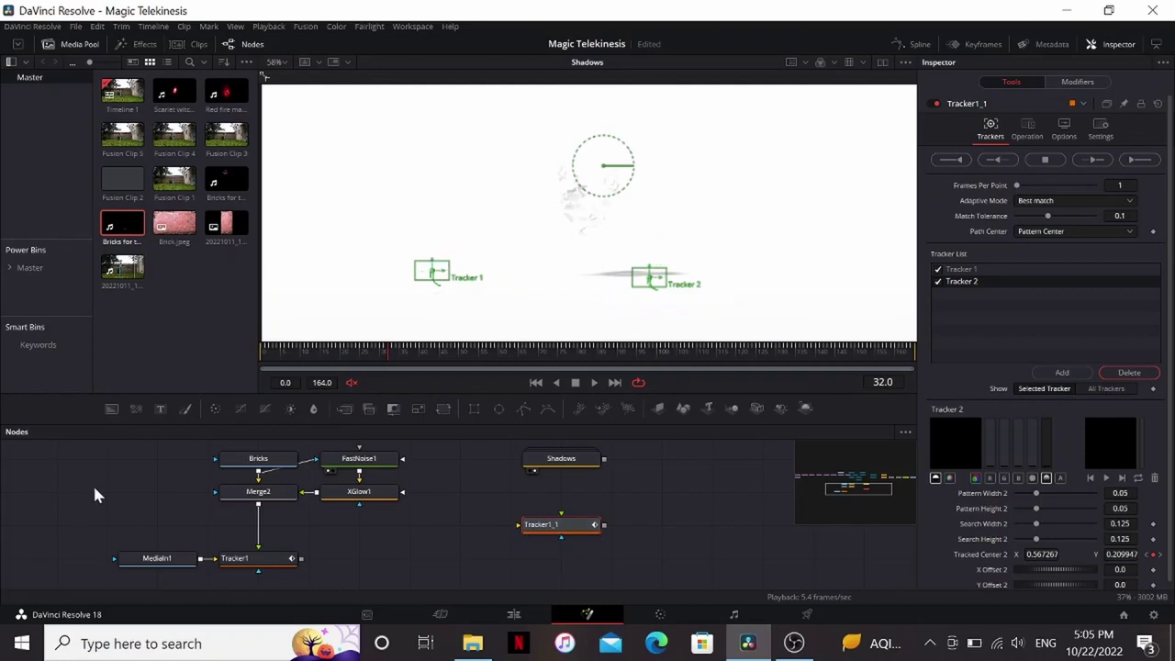
Feed a white Background node into Tracker1_1's background input and the Shadows output into its foreground input, and view the tracker
drag(114, 409, 461, 526)
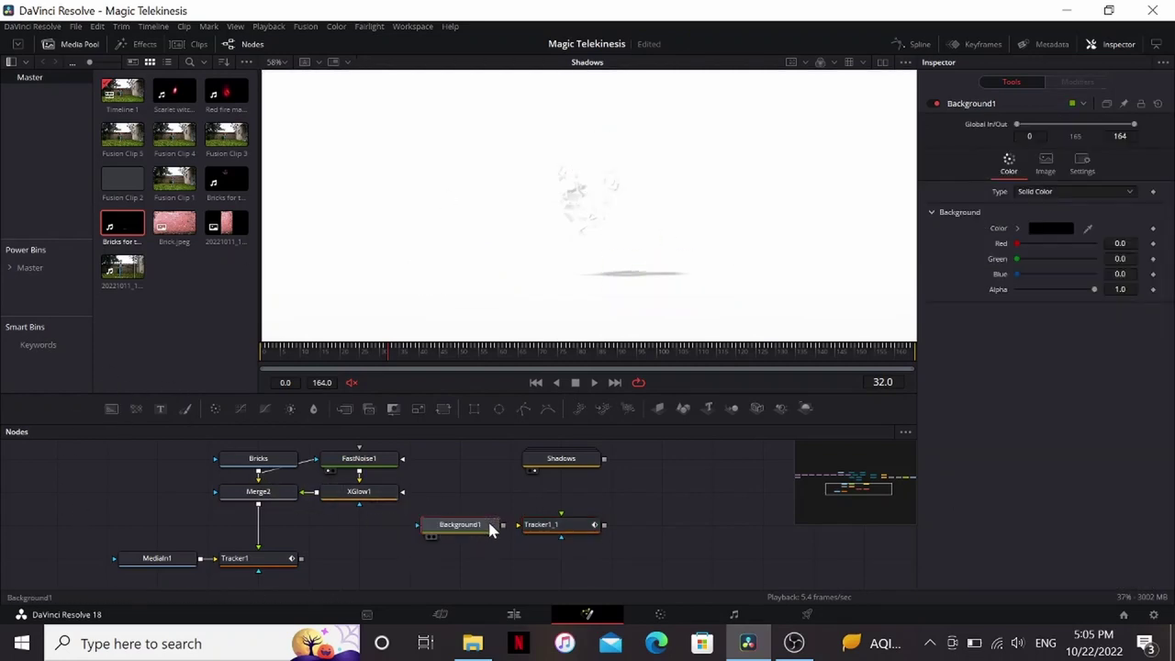
drag(505, 524, 519, 524)
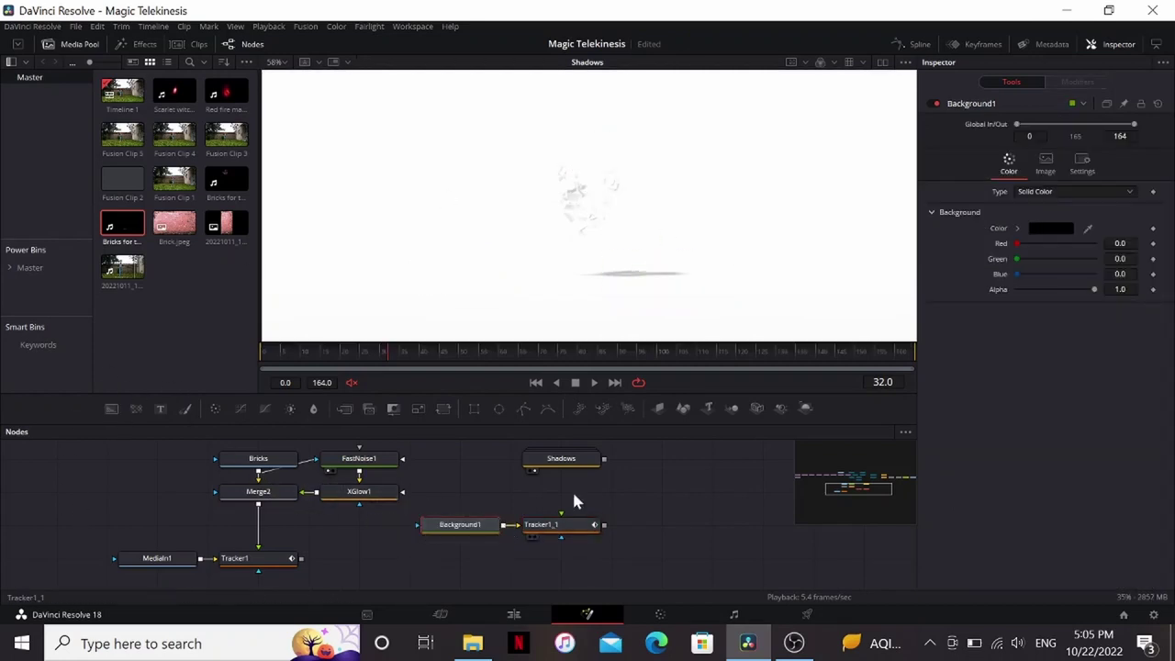
click(1017, 229)
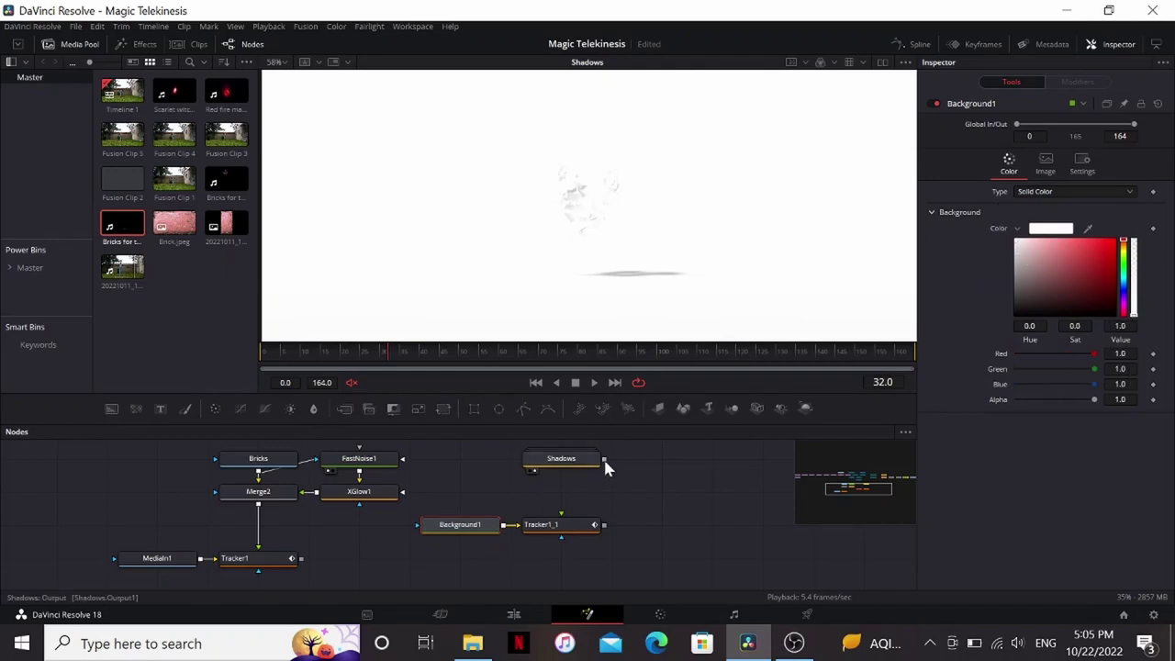
drag(604, 458, 582, 531)
click(580, 529)
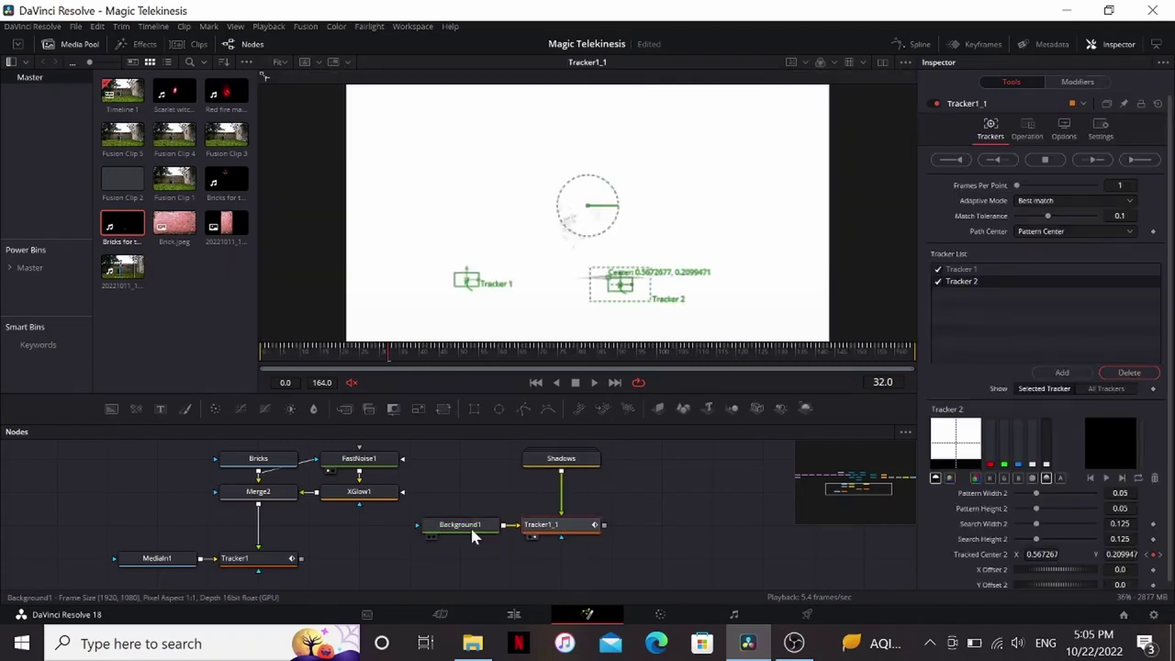
click(474, 531)
drag(1044, 288, 979, 207)
Merge Tracker1_1's shadows over the Tracker1 output with the apply mode set to Multiply and the blend at 1.0
drag(603, 524, 307, 555)
click(1035, 240)
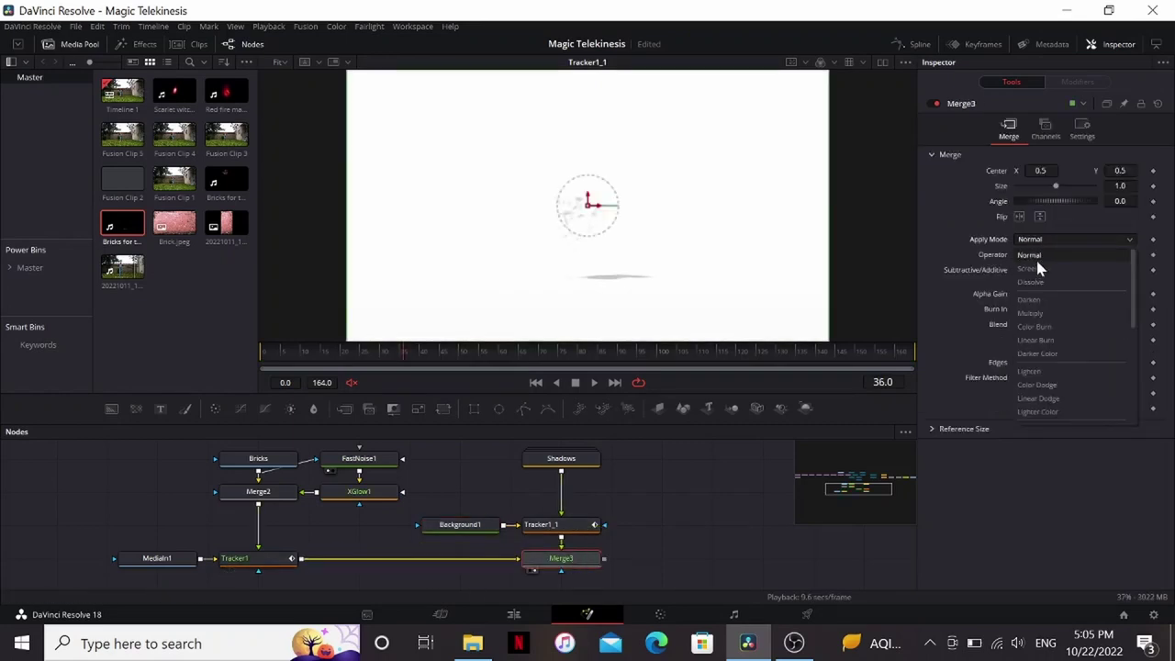
click(1043, 315)
scroll(665, 300, up, 1)
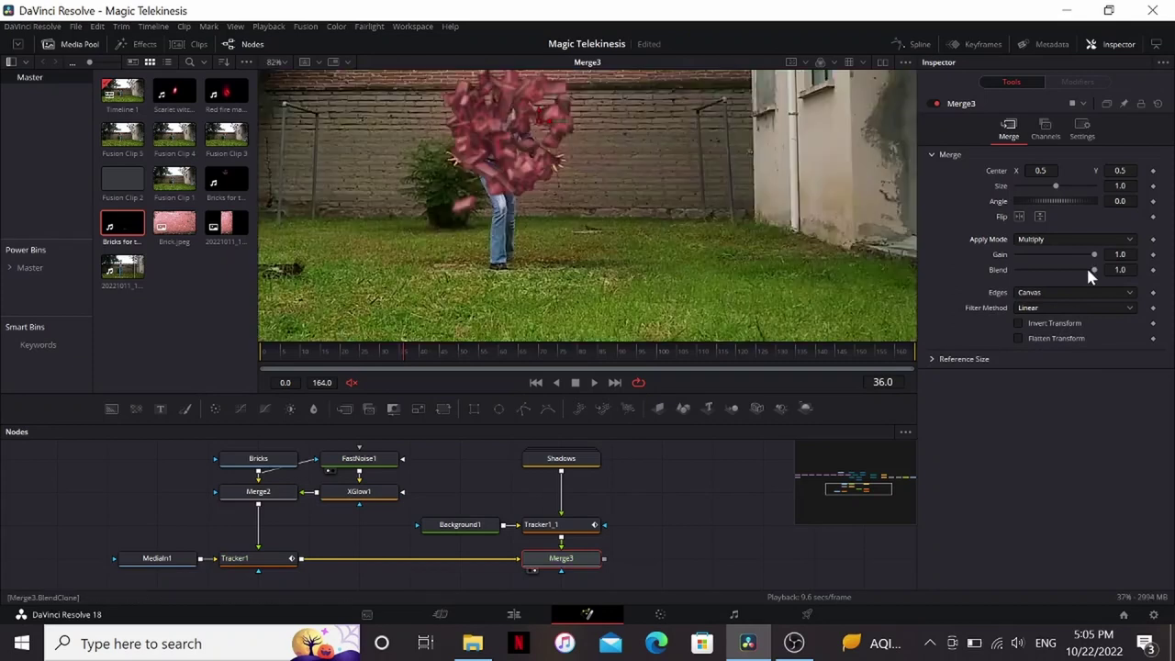
mouse_move(1094, 269)
mouse_down()
mouse_move(1050, 266)
mouse_move(1085, 268)
mouse_up()
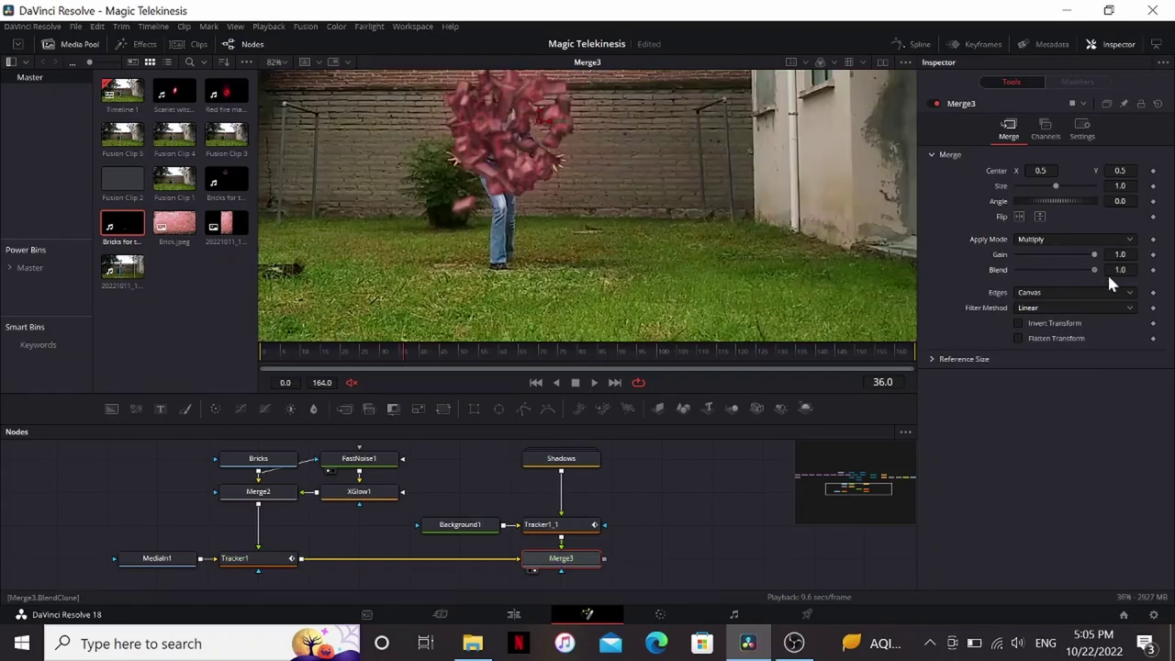